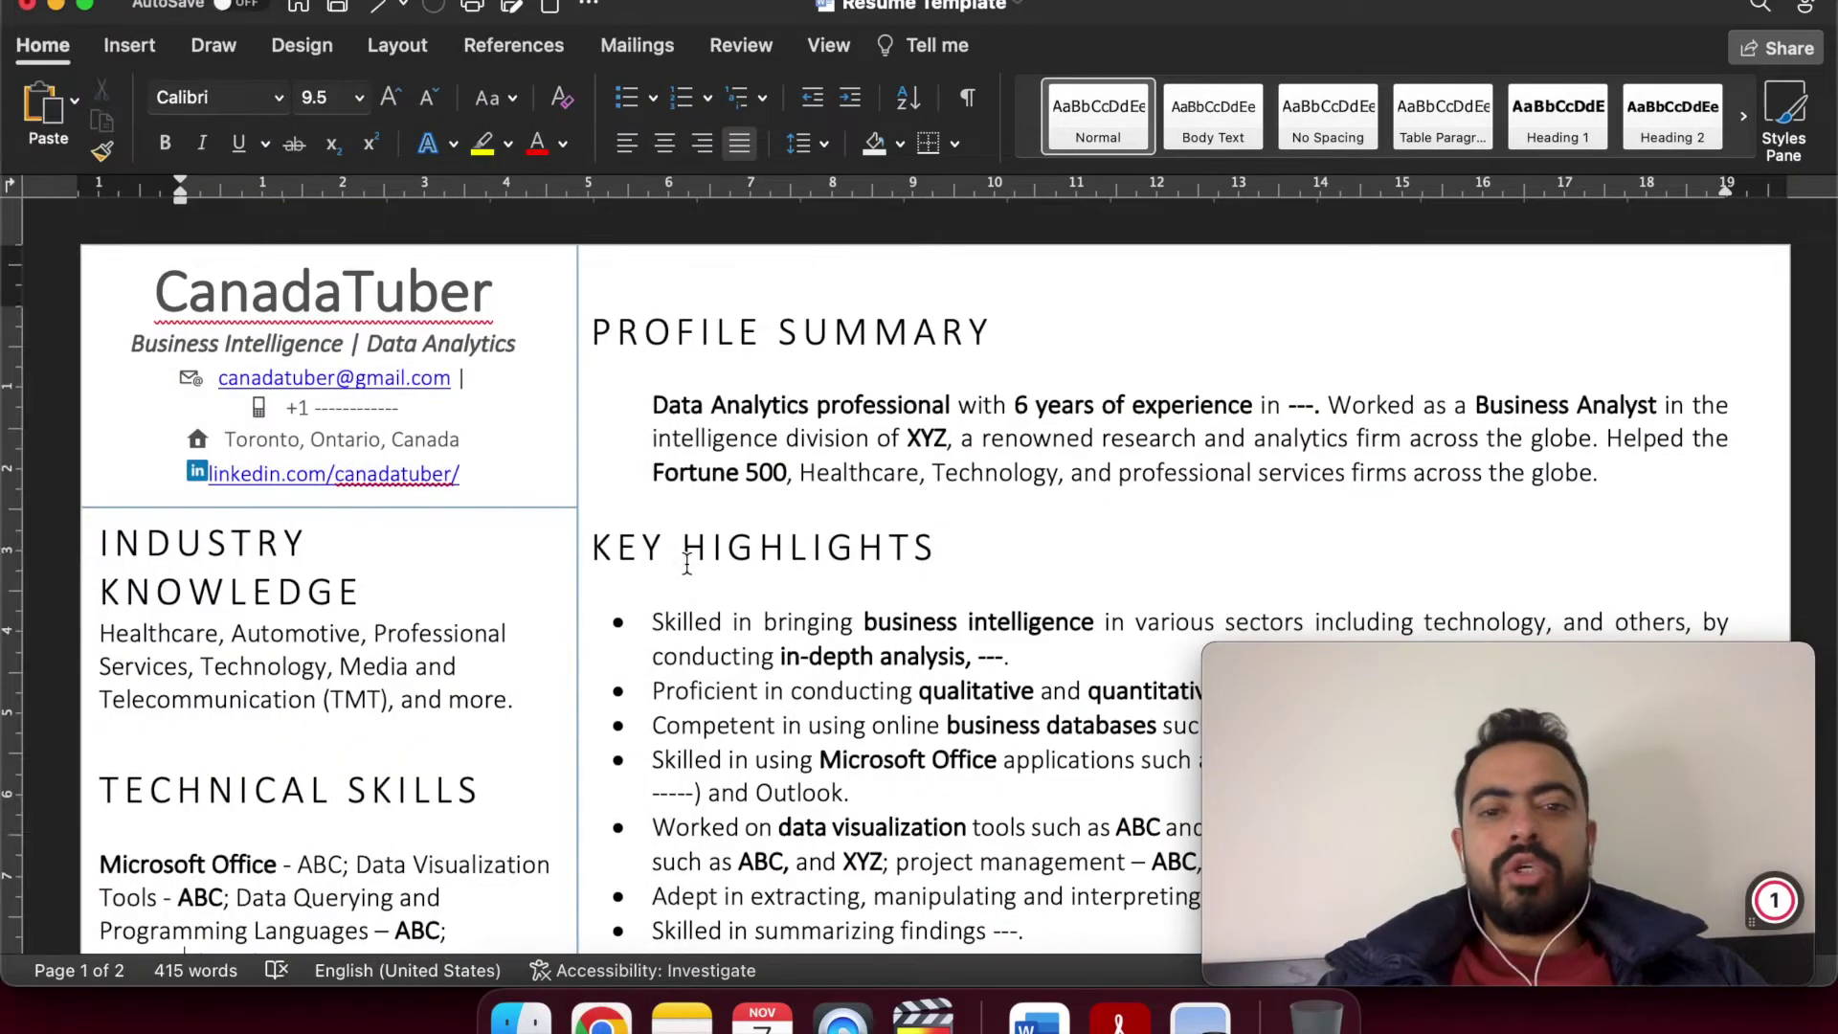
- Scroll the resume back and forth until Technical Skills shows beside the Key Highlights bullets
{"action": "scroll", "coordinate": [583, 536], "scroll_direction": "down", "scroll_amount": 2}
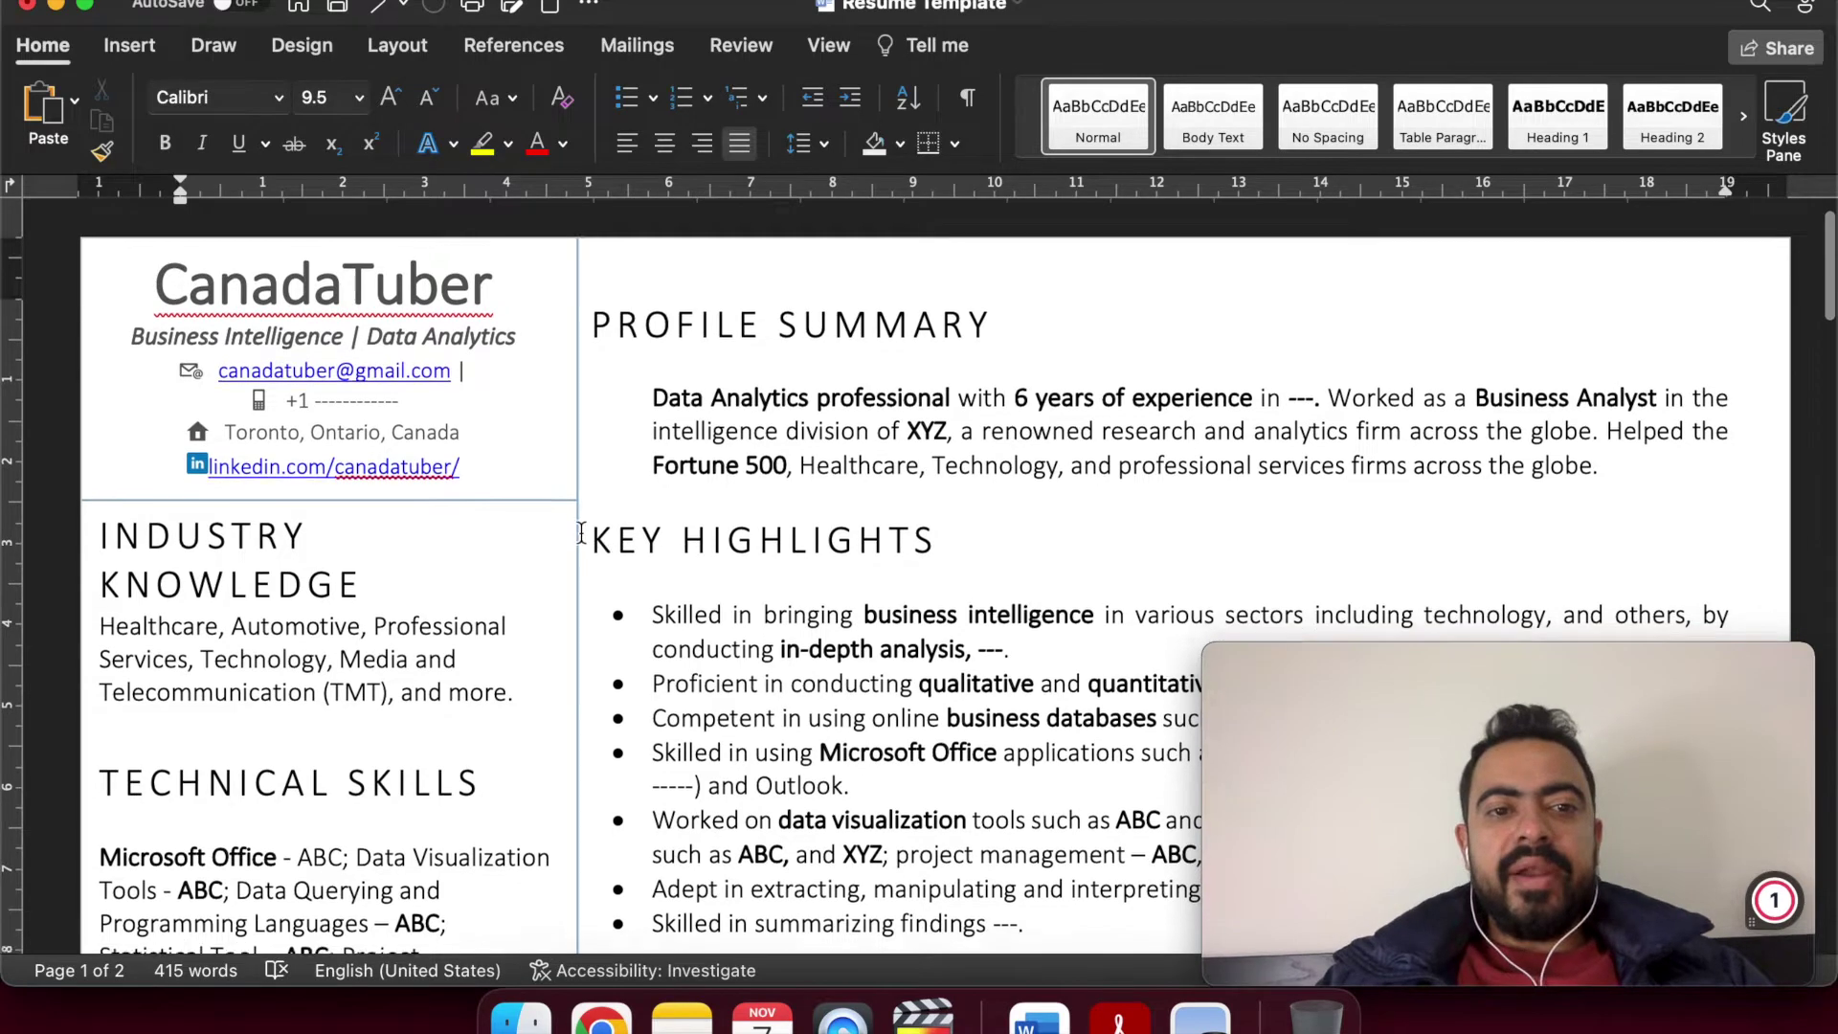
{"action": "scroll", "coordinate": [581, 533], "scroll_direction": "up", "scroll_amount": 2}
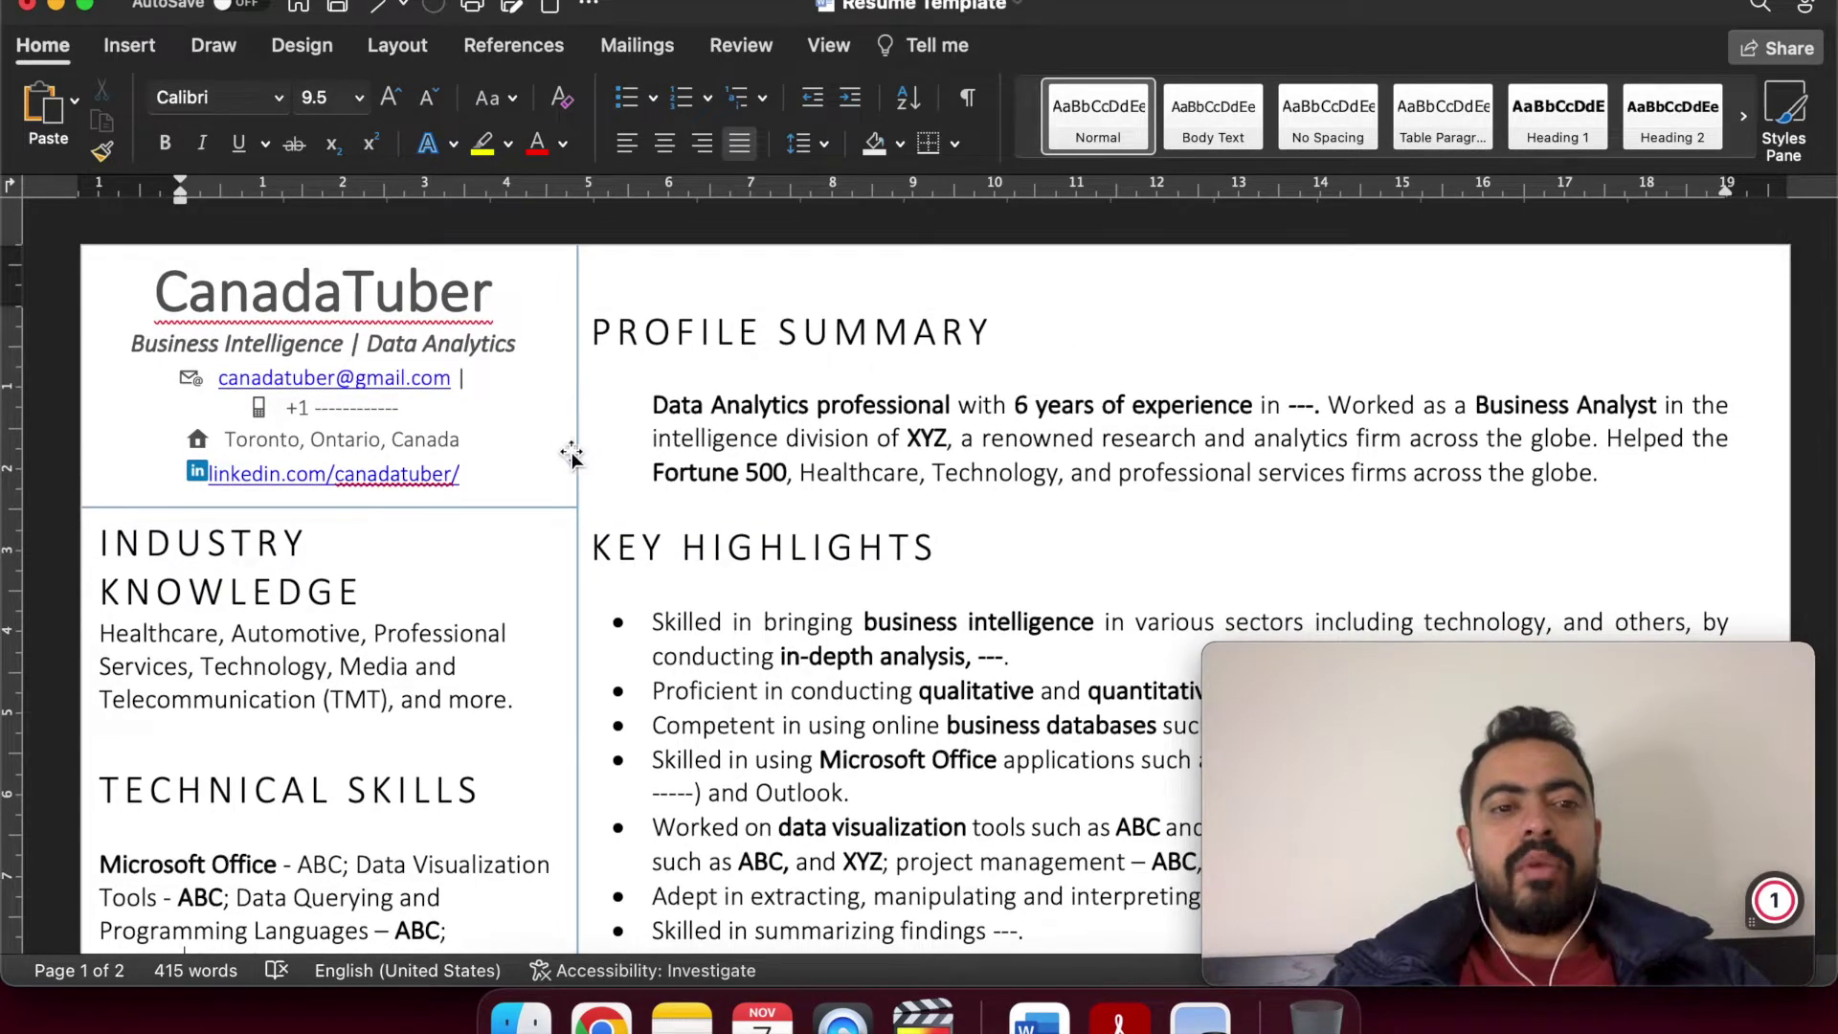
{"action": "scroll", "coordinate": [522, 436], "scroll_direction": "down", "scroll_amount": 5}
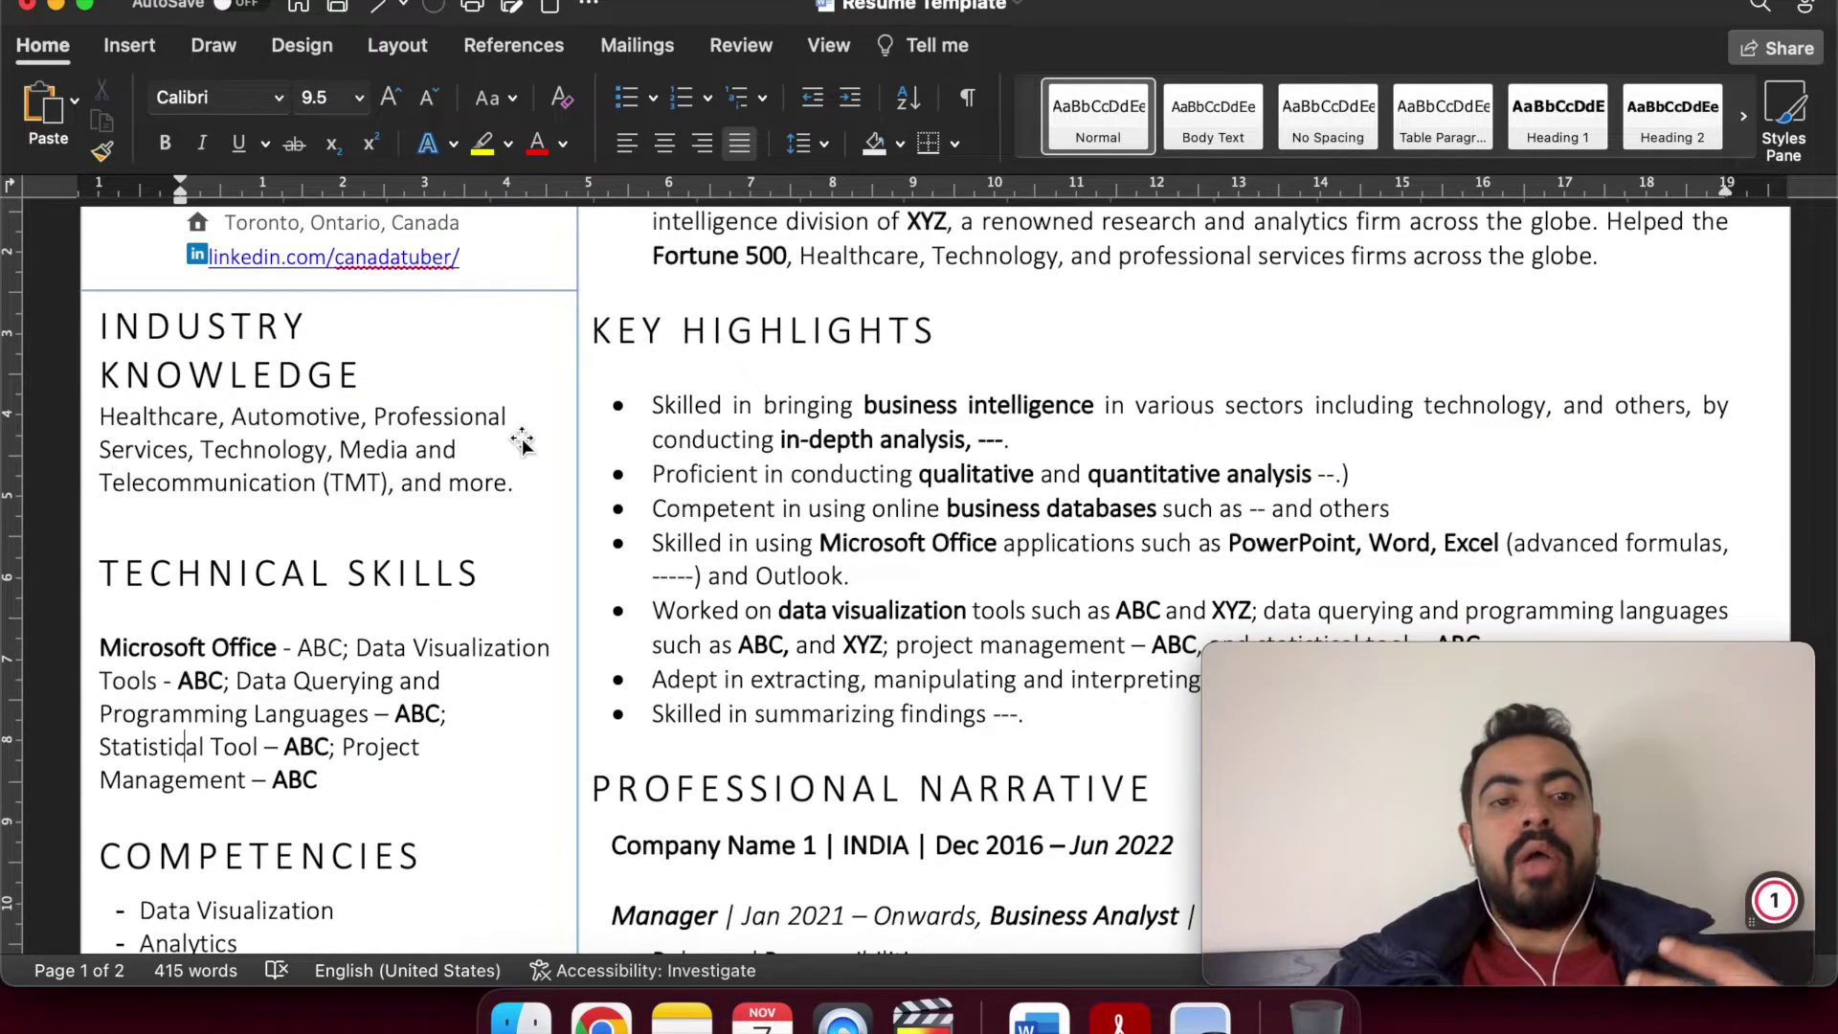
{"action": "scroll", "coordinate": [521, 443], "scroll_direction": "down", "scroll_amount": 9}
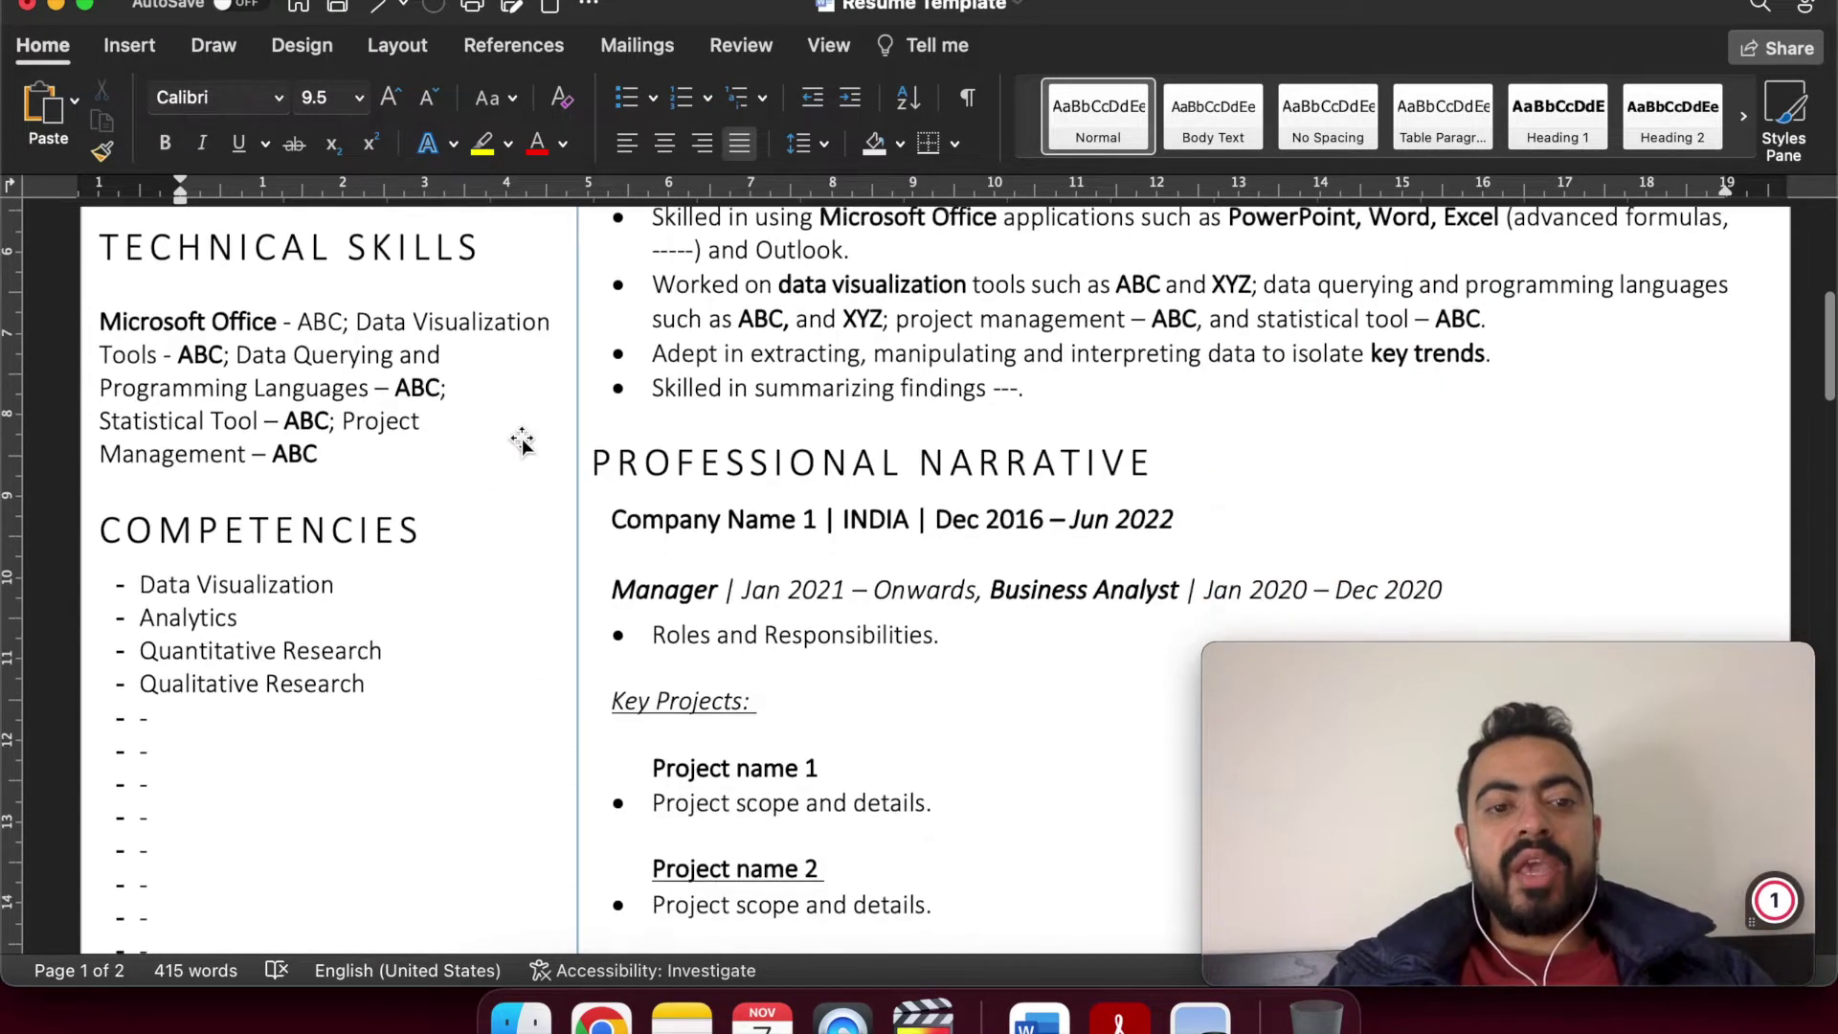
{"action": "scroll", "coordinate": [455, 546], "scroll_direction": "up", "scroll_amount": 5}
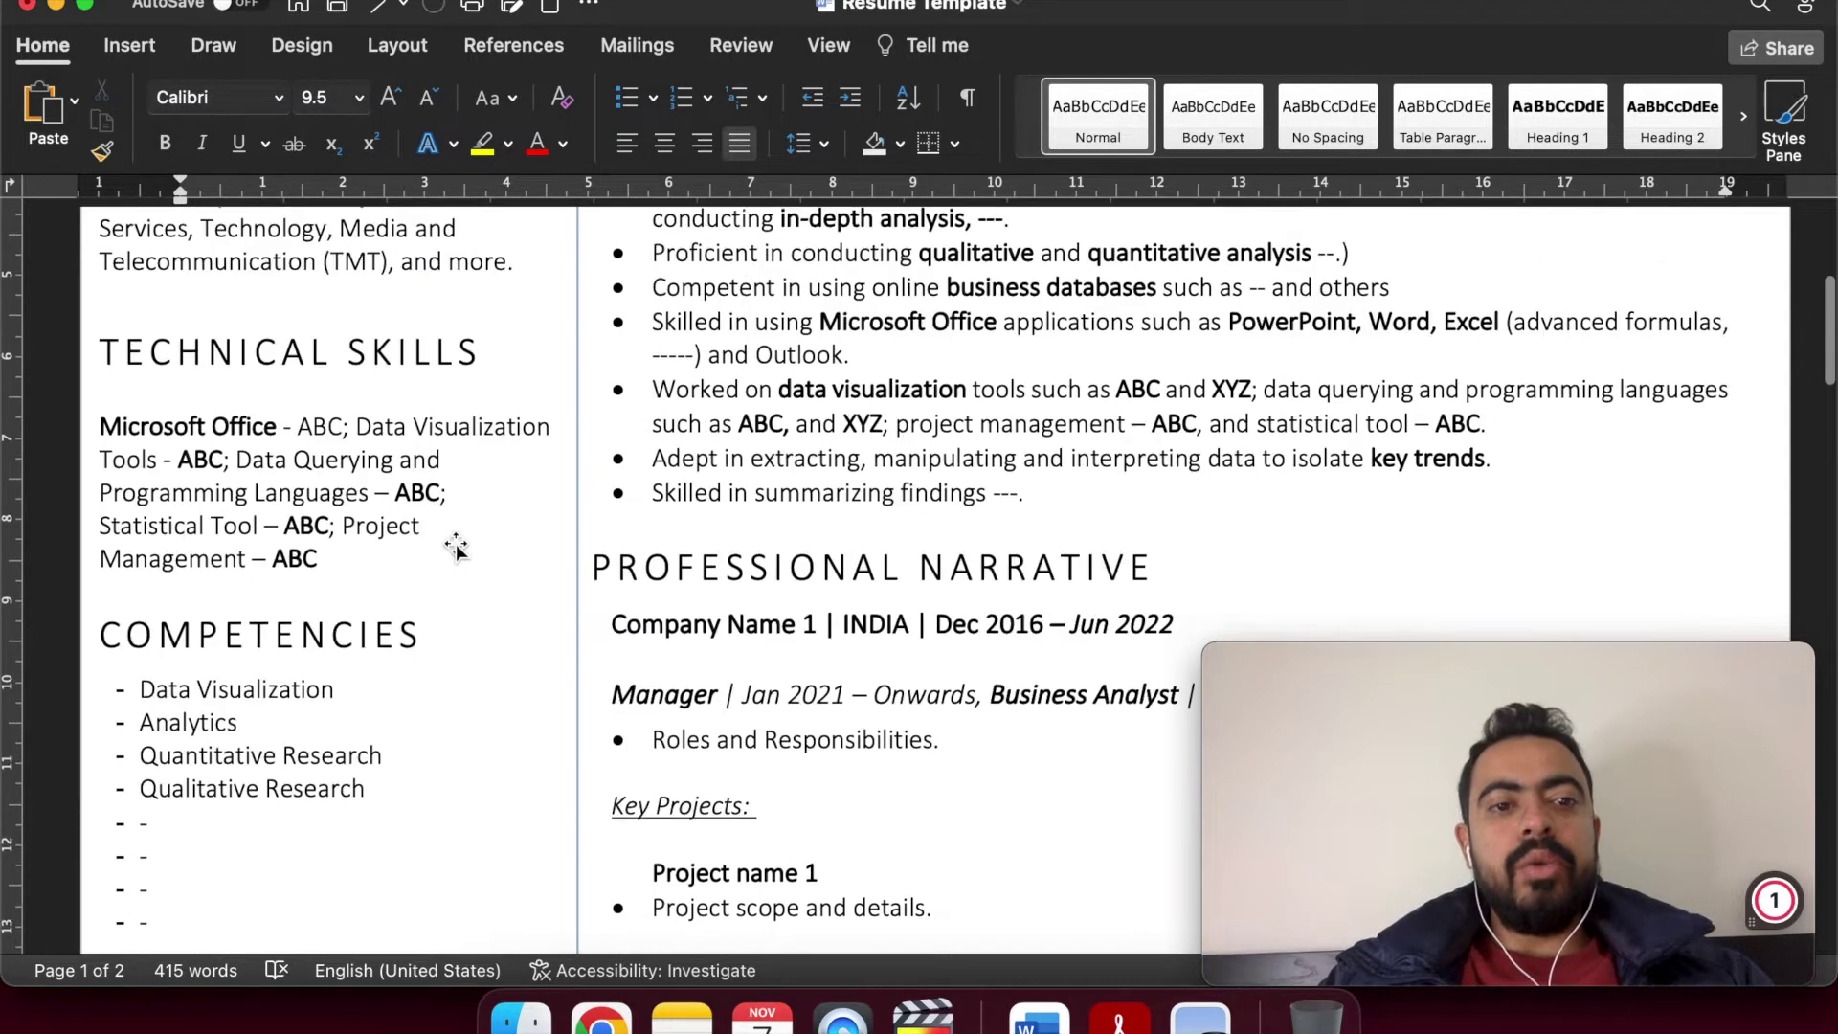
{"action": "scroll", "coordinate": [404, 523], "scroll_direction": "up", "scroll_amount": 7}
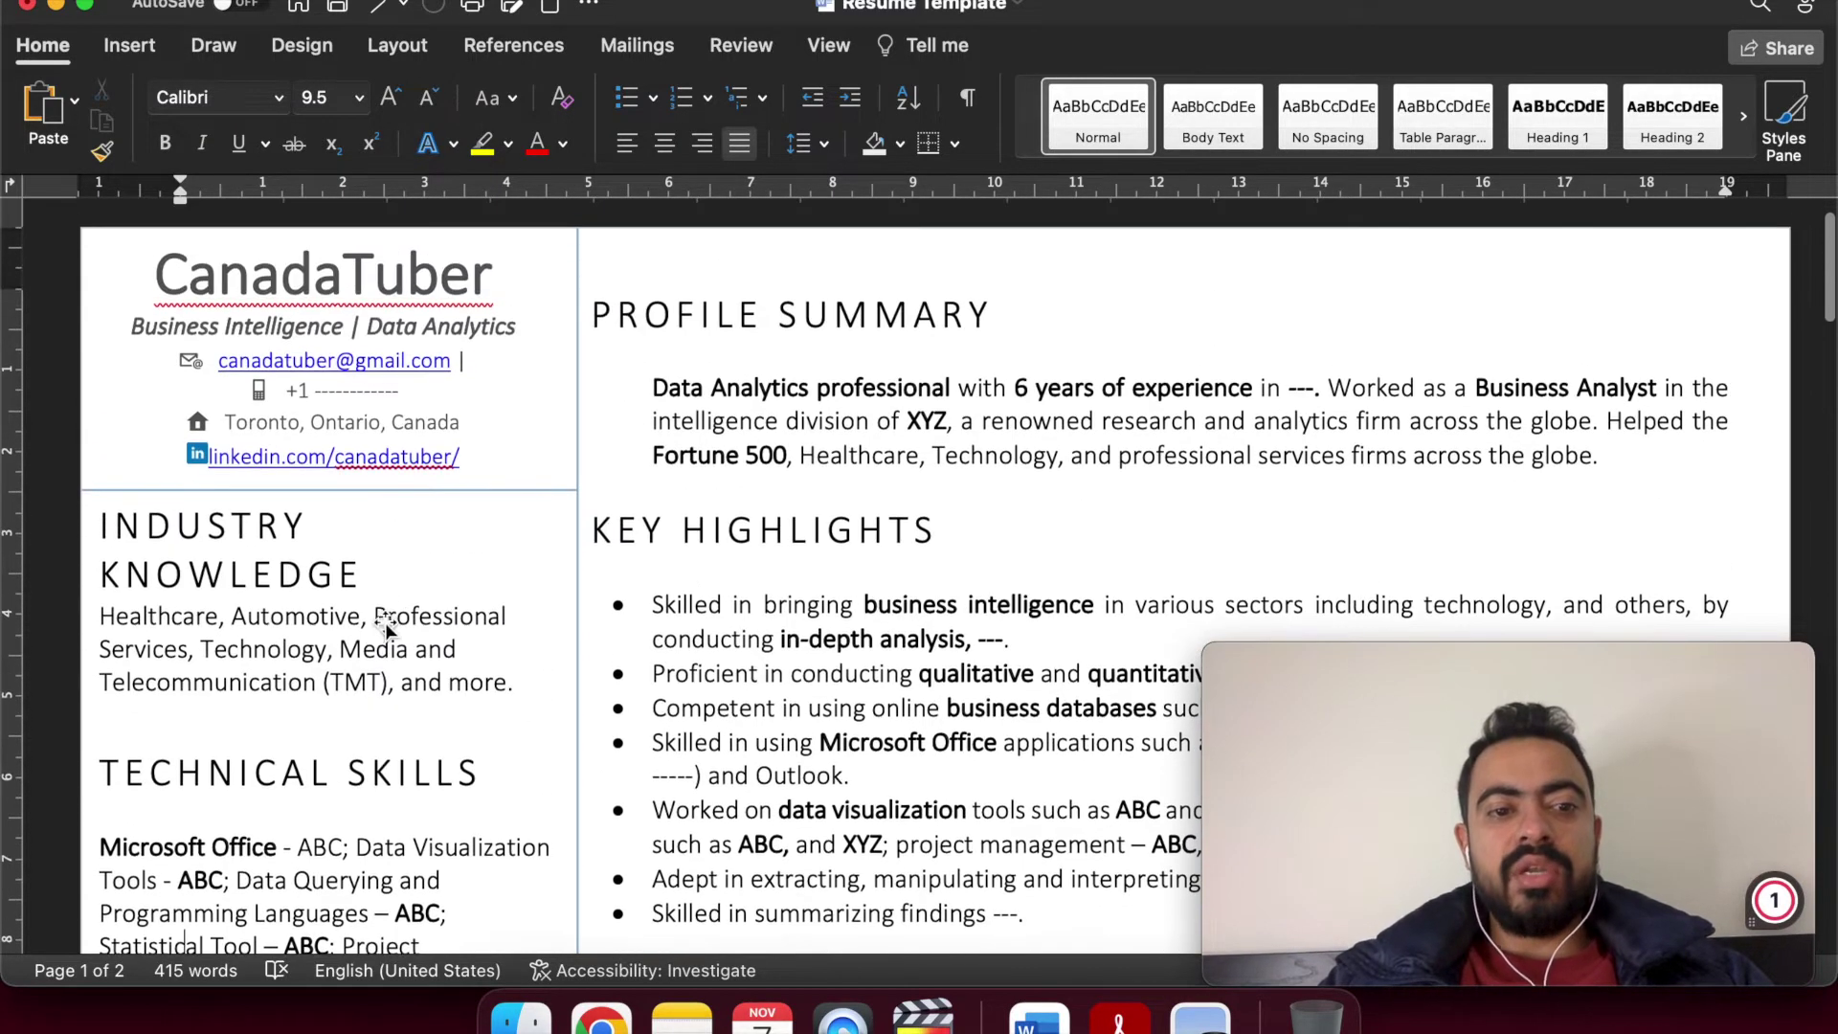
{"action": "scroll", "coordinate": [384, 622], "scroll_direction": "down", "scroll_amount": 20}
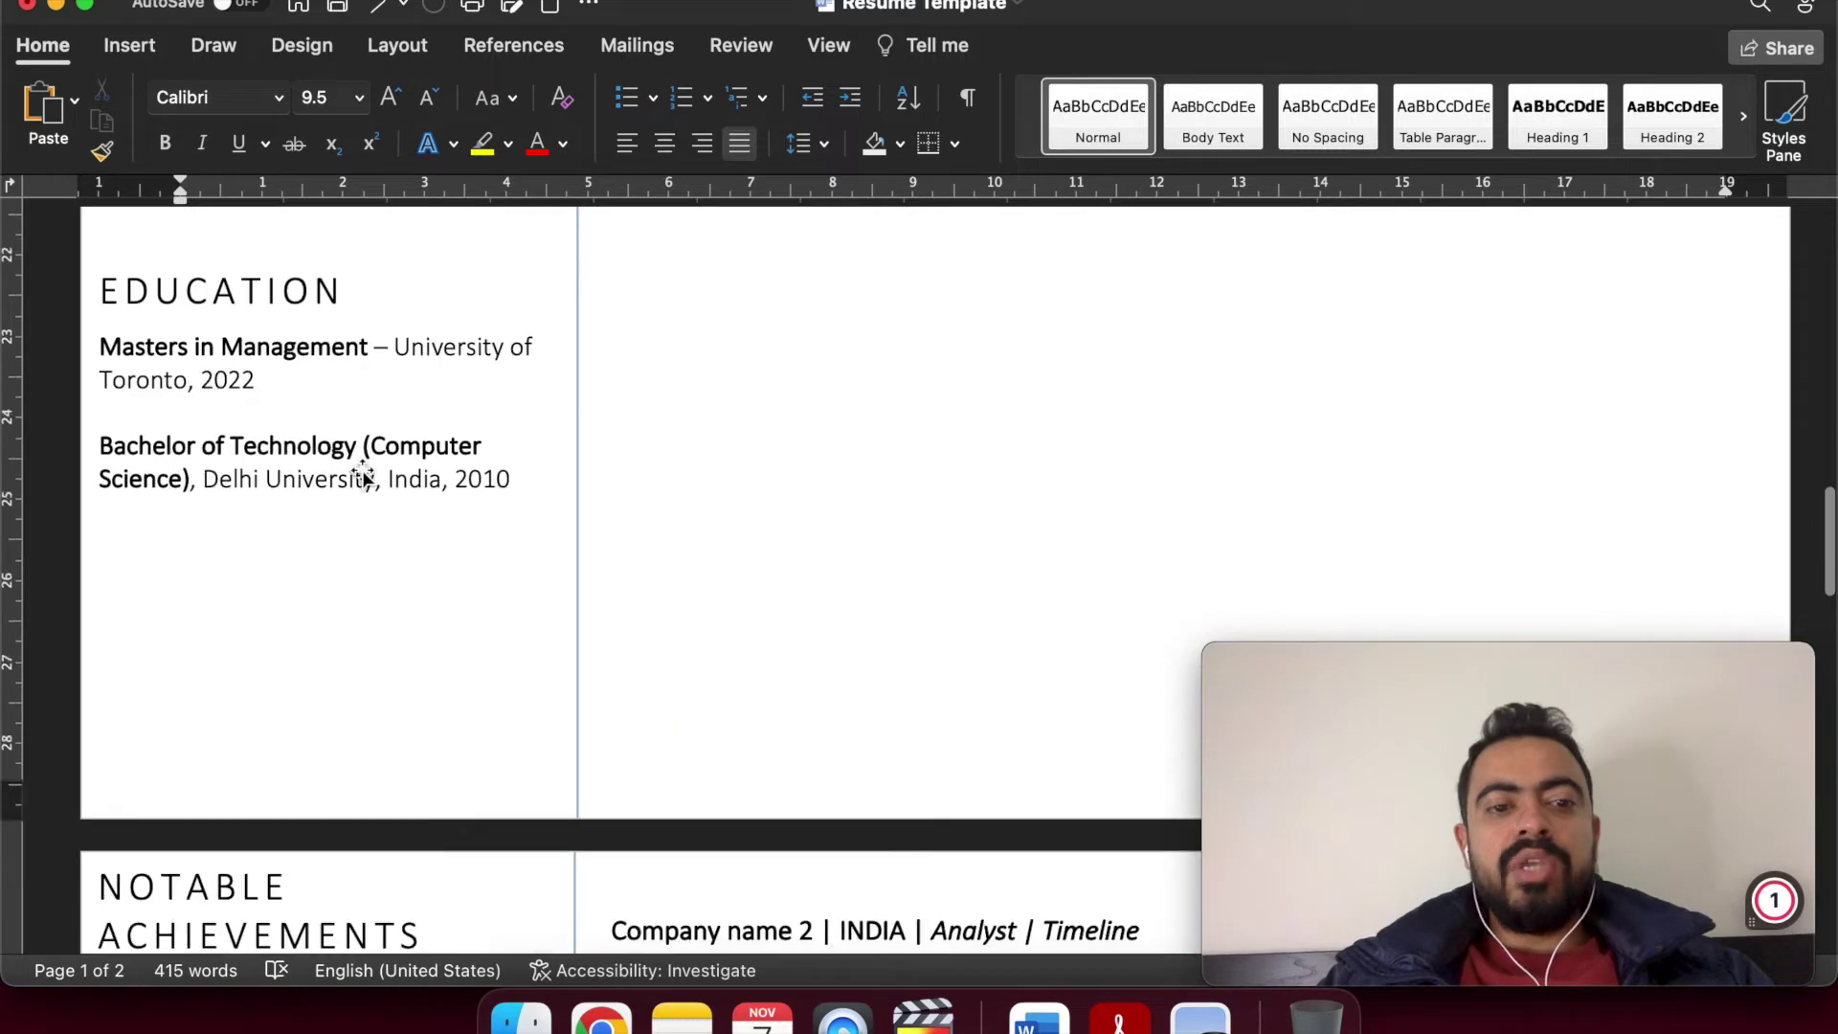
{"action": "scroll", "coordinate": [362, 469], "scroll_direction": "down", "scroll_amount": 20}
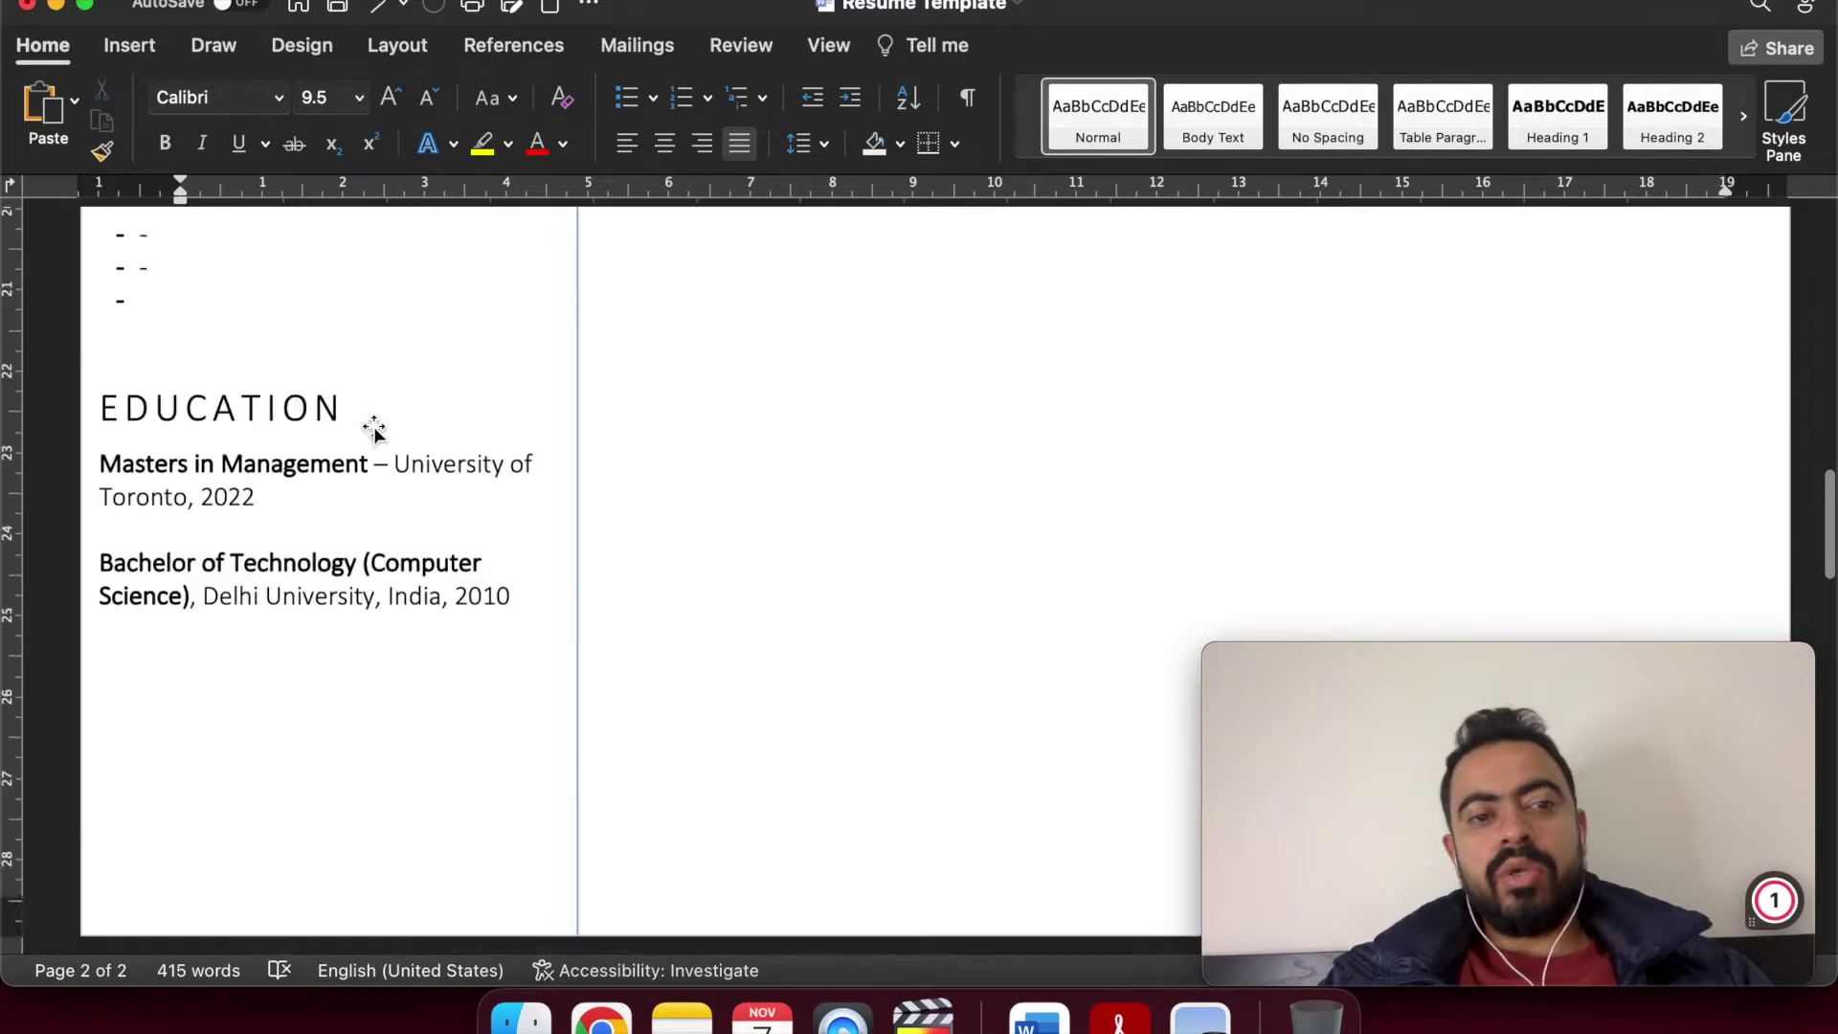
{"action": "scroll", "coordinate": [373, 430], "scroll_direction": "up", "scroll_amount": 20}
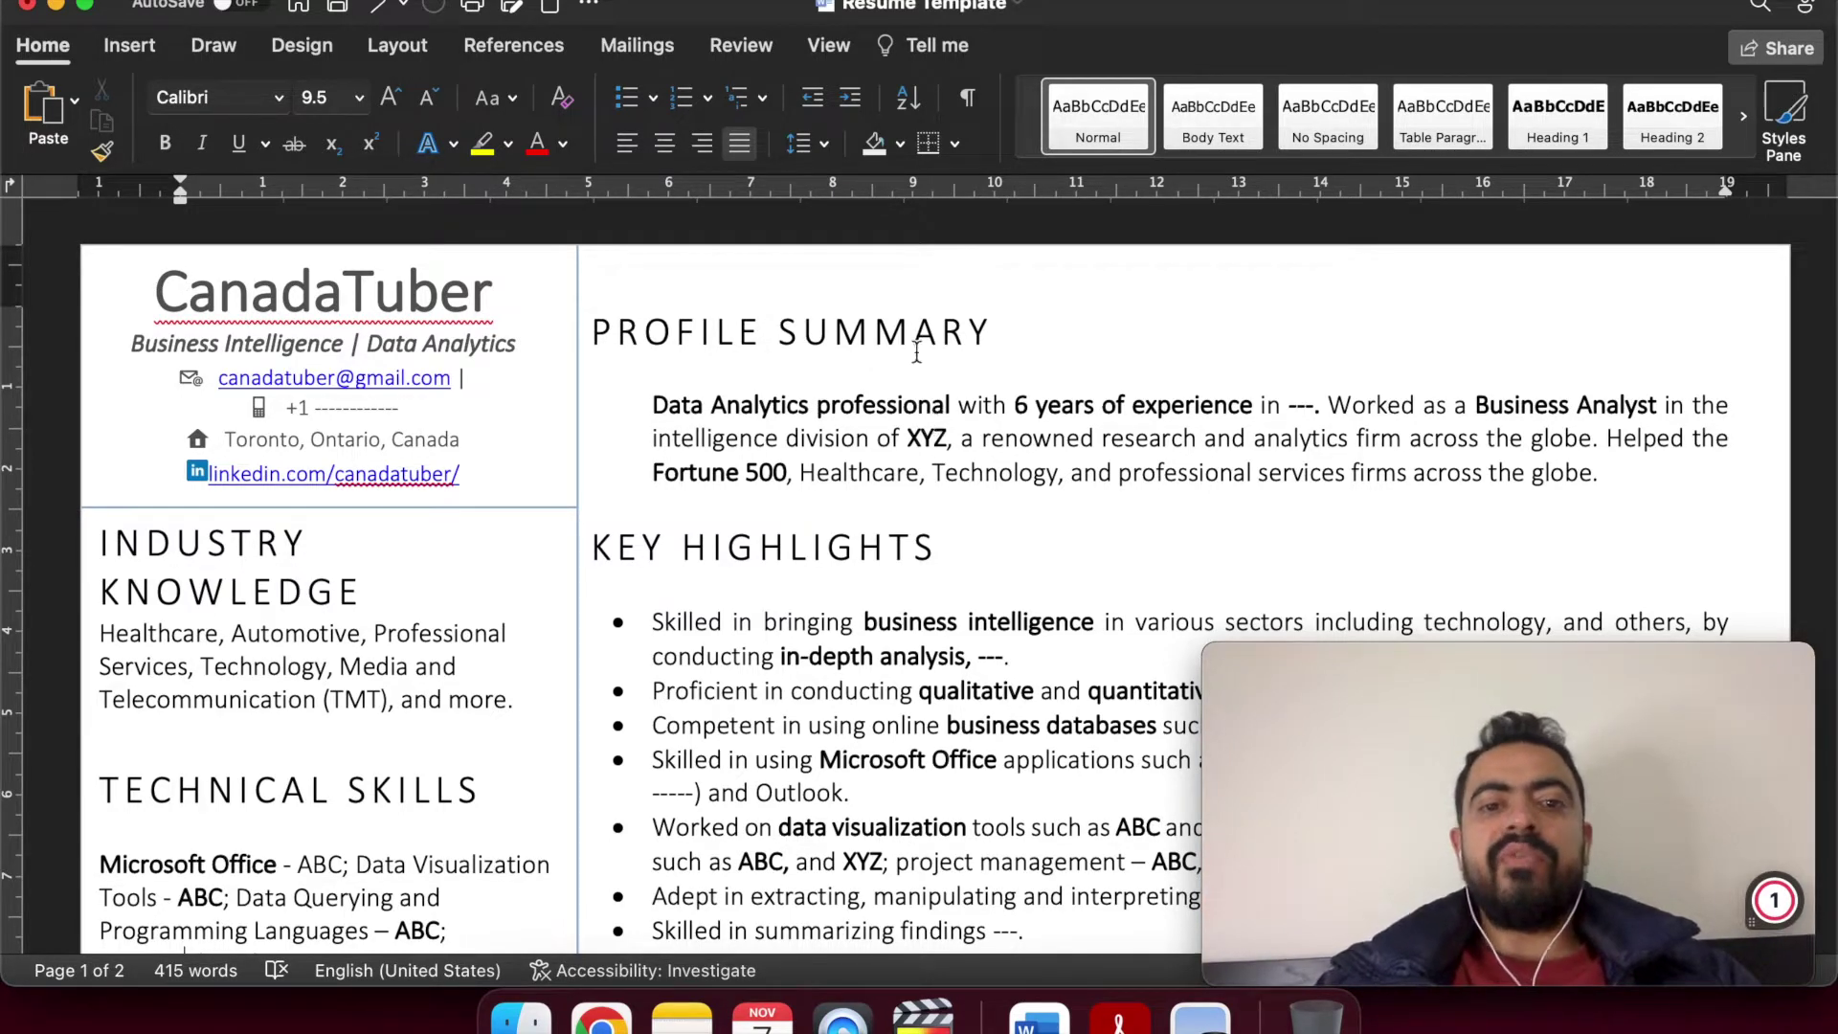
{"action": "scroll", "coordinate": [795, 635], "scroll_direction": "down", "scroll_amount": 10}
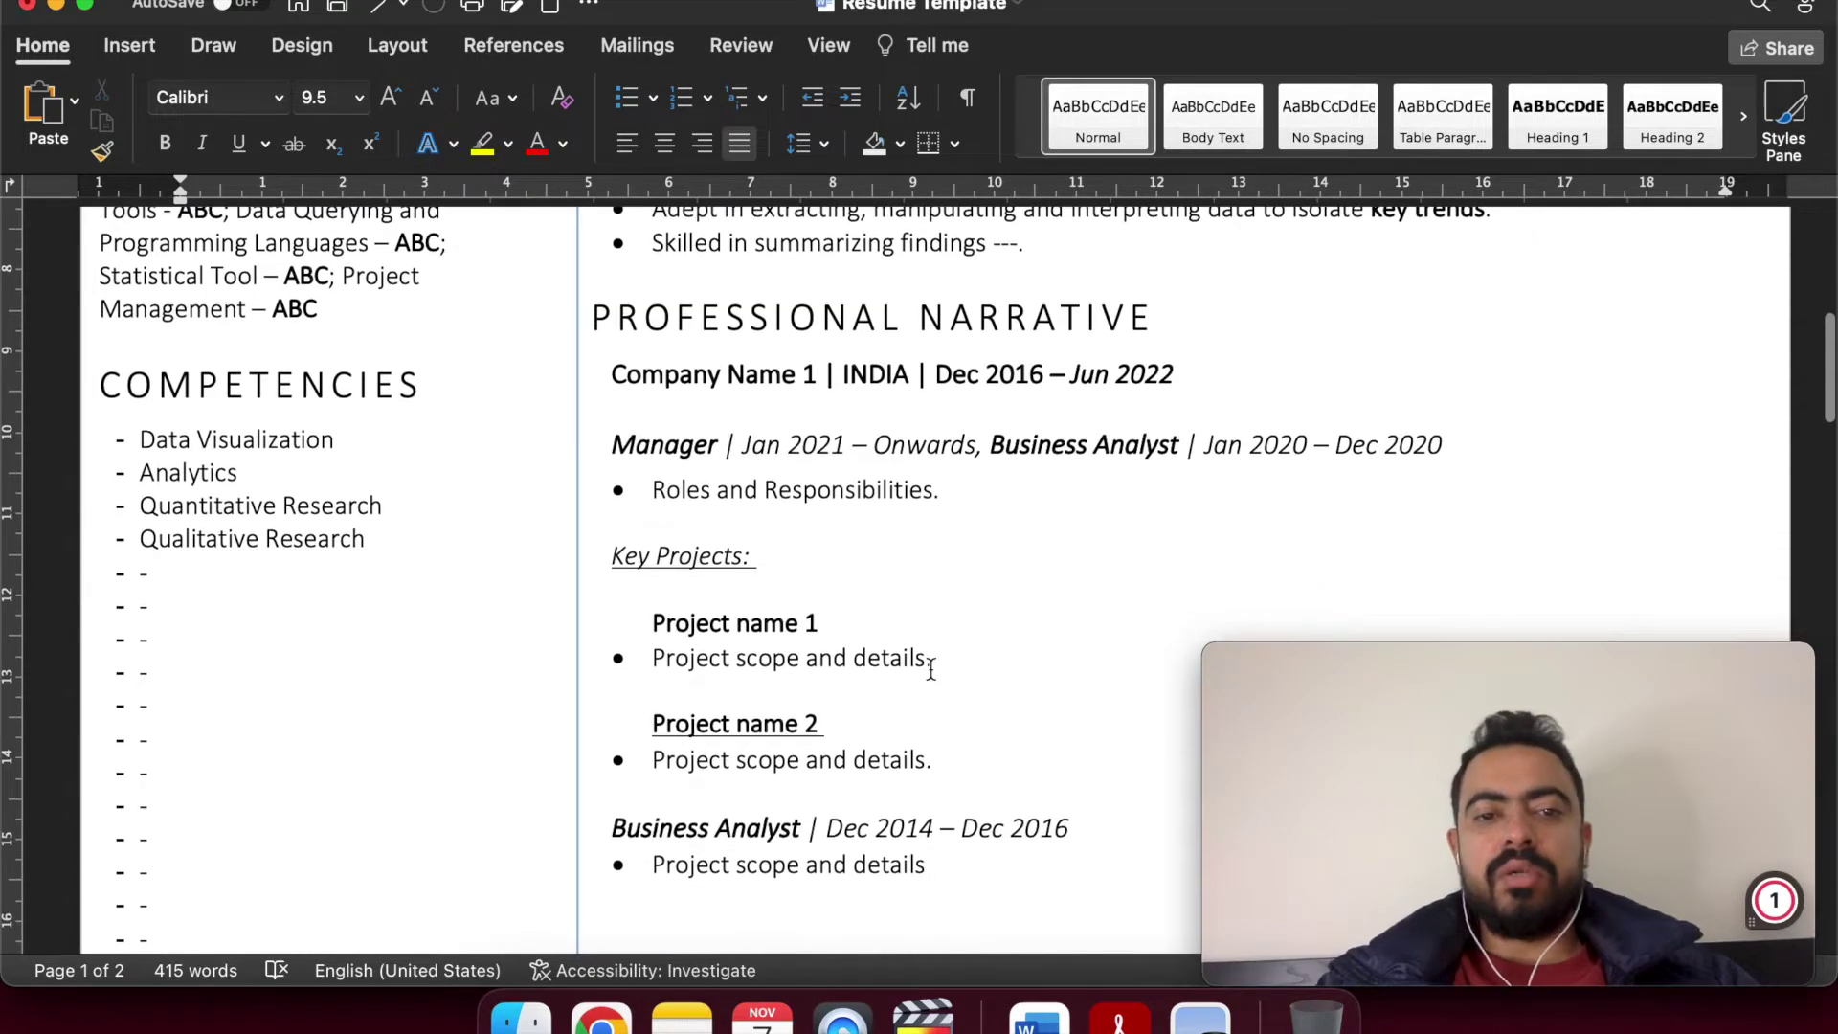
{"action": "scroll", "coordinate": [930, 668], "scroll_direction": "up", "scroll_amount": 10}
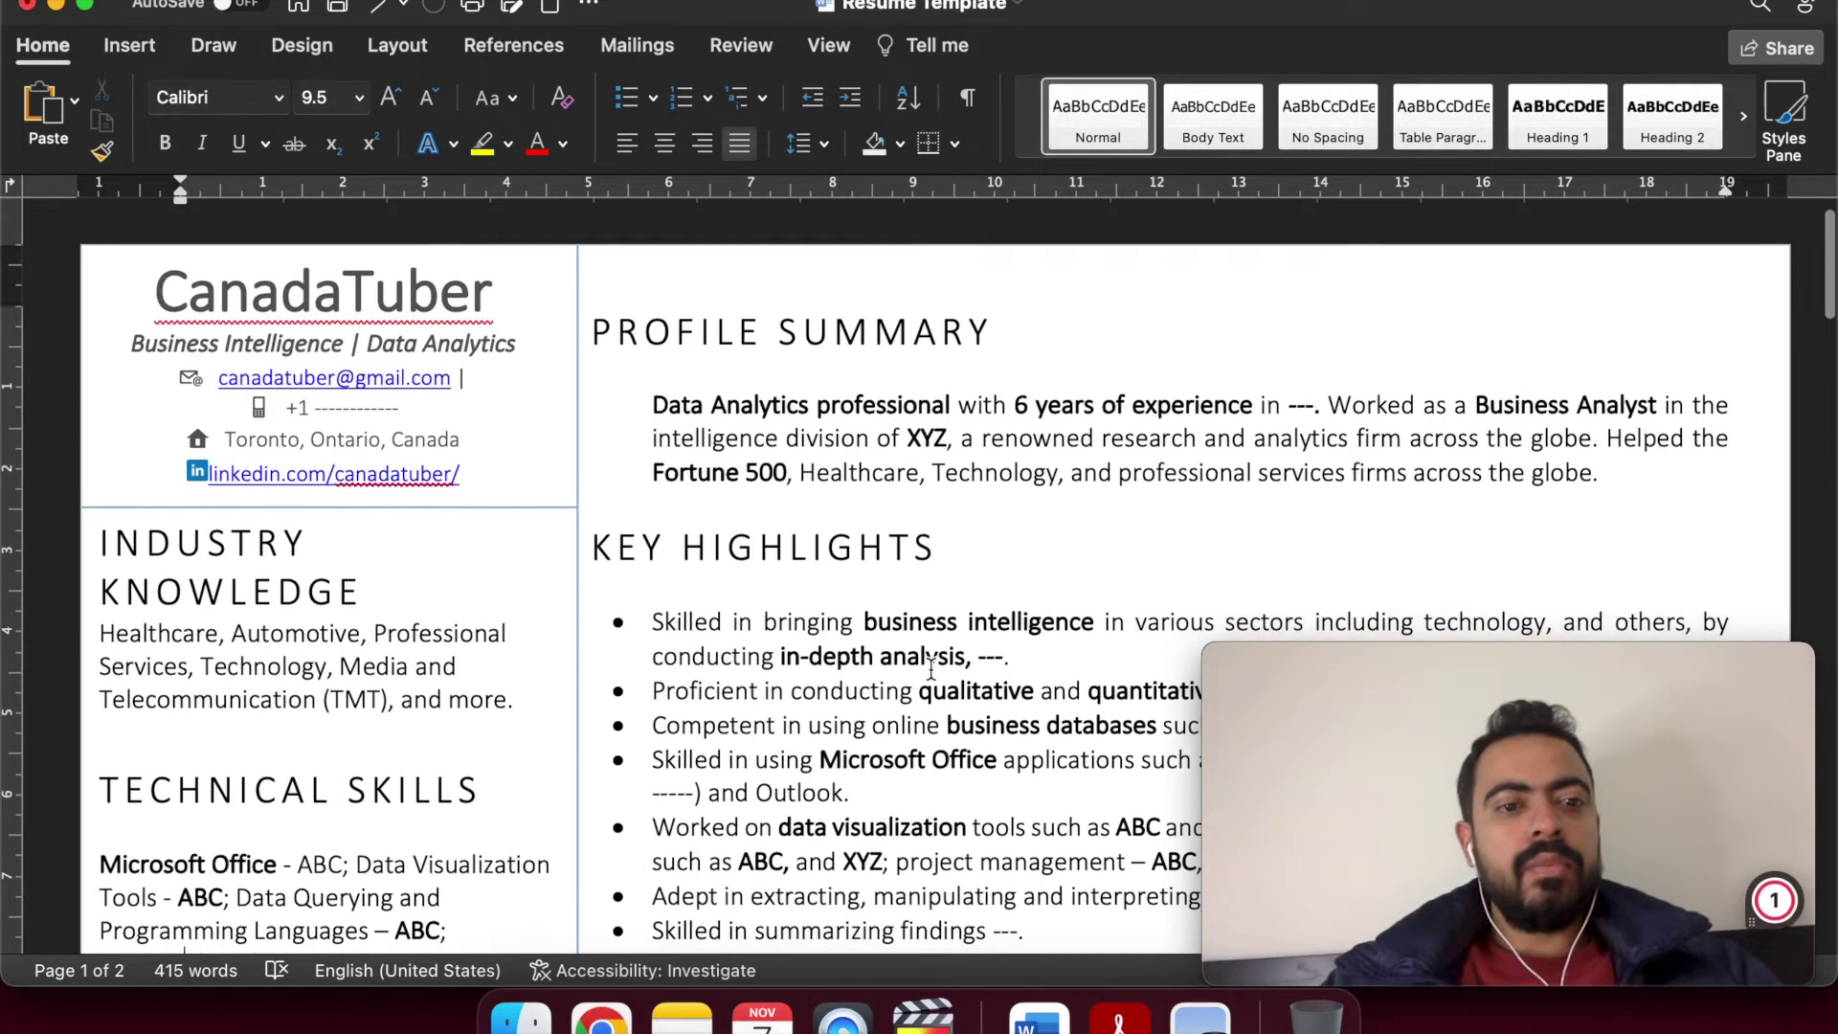
{"action": "scroll", "coordinate": [508, 492], "scroll_direction": "down", "scroll_amount": 3}
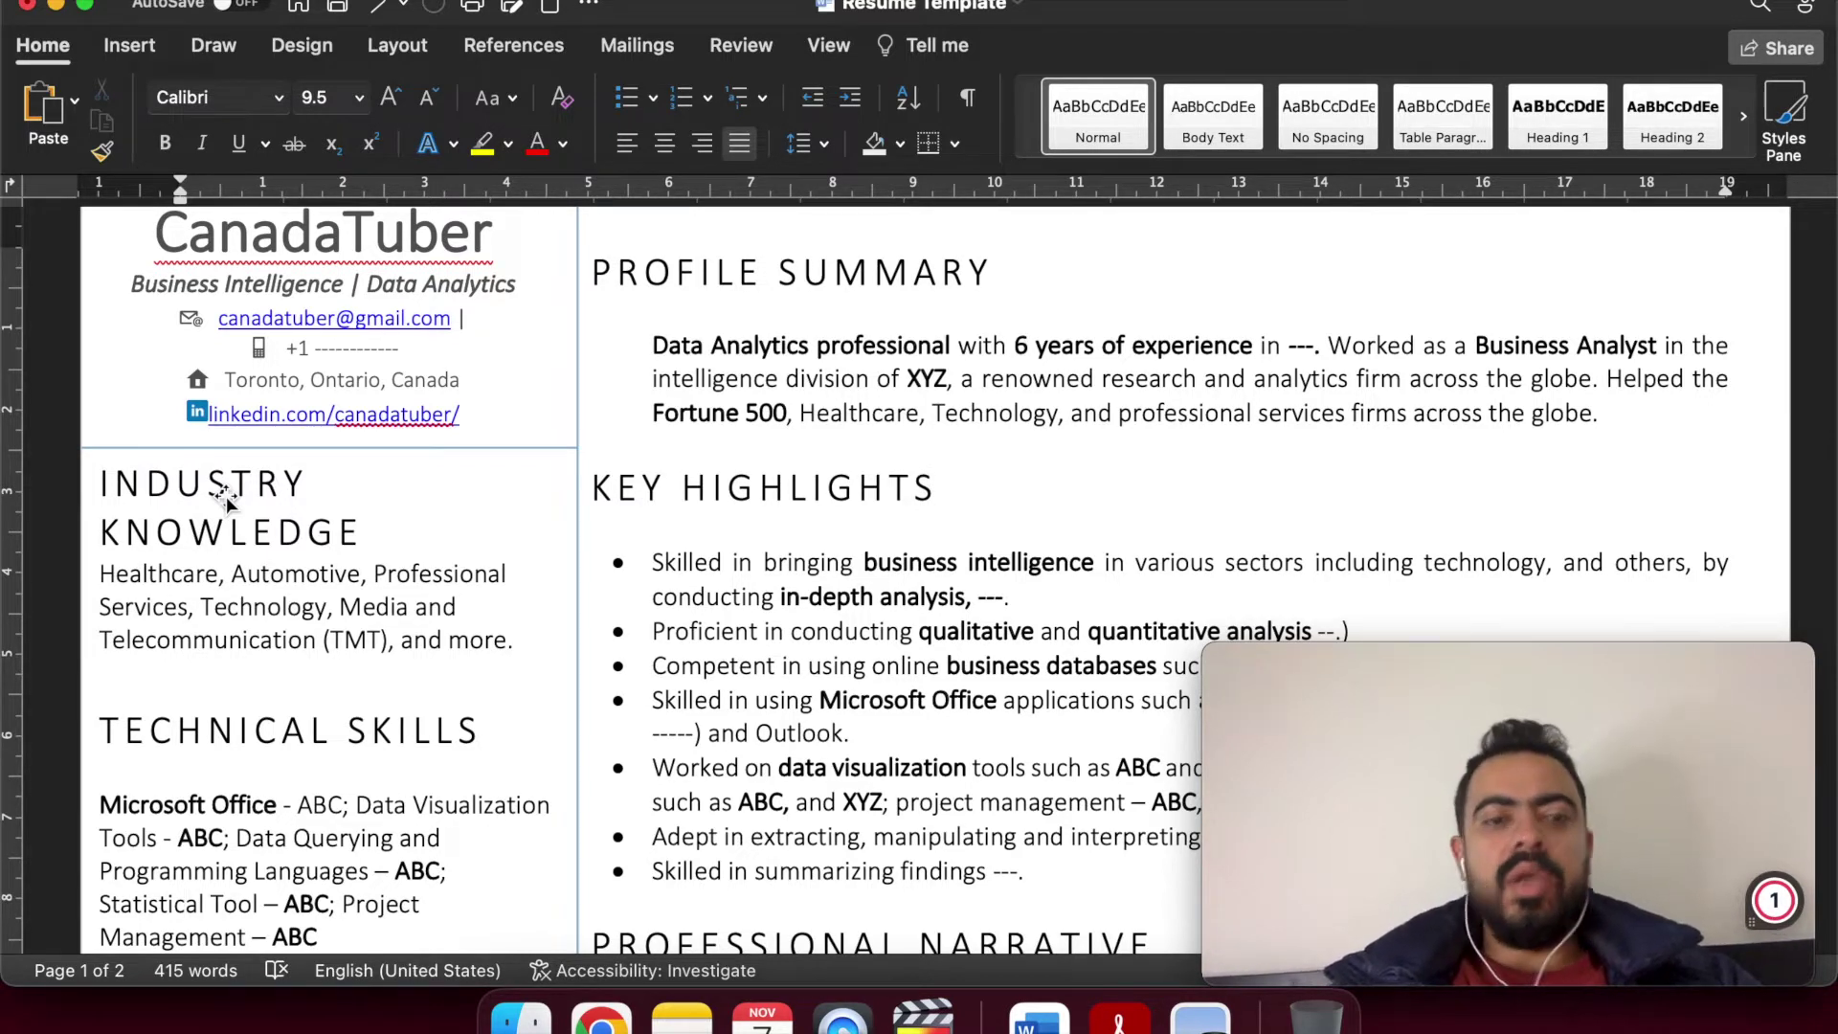
{"action": "scroll", "coordinate": [340, 613], "scroll_direction": "down", "scroll_amount": 3}
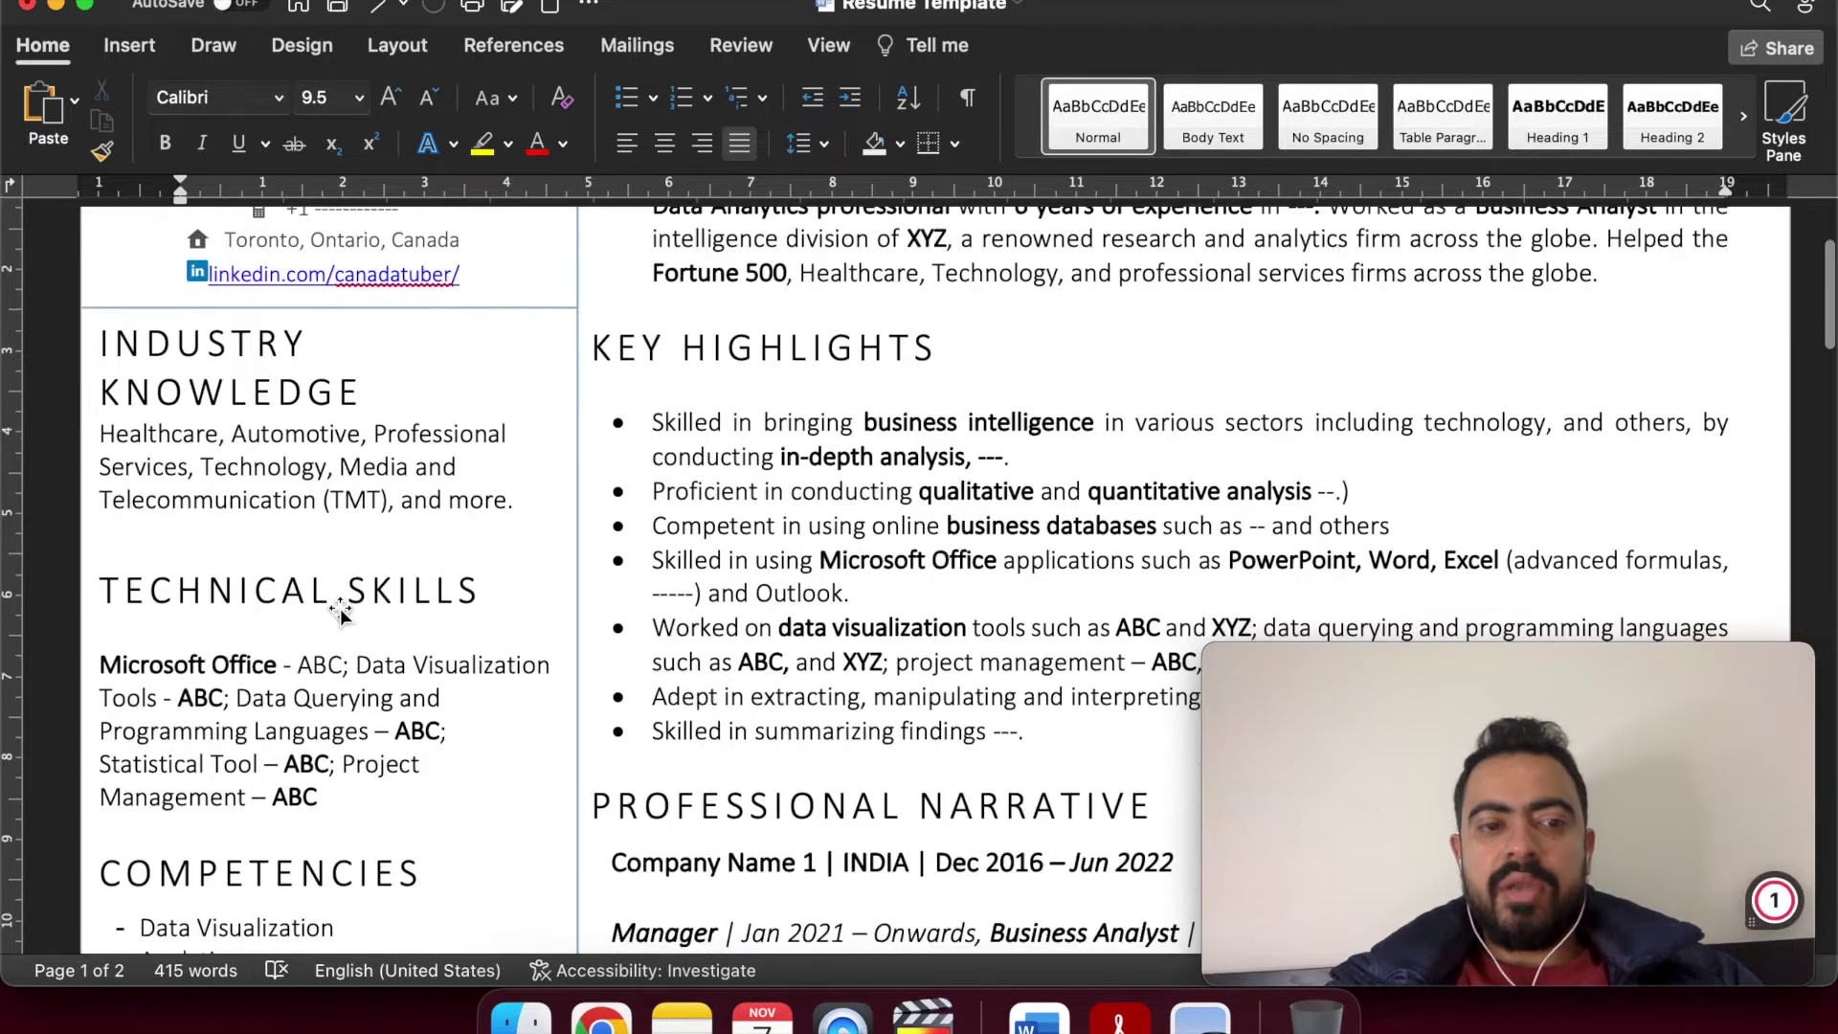
{"action": "scroll", "coordinate": [452, 442], "scroll_direction": "down", "scroll_amount": 5}
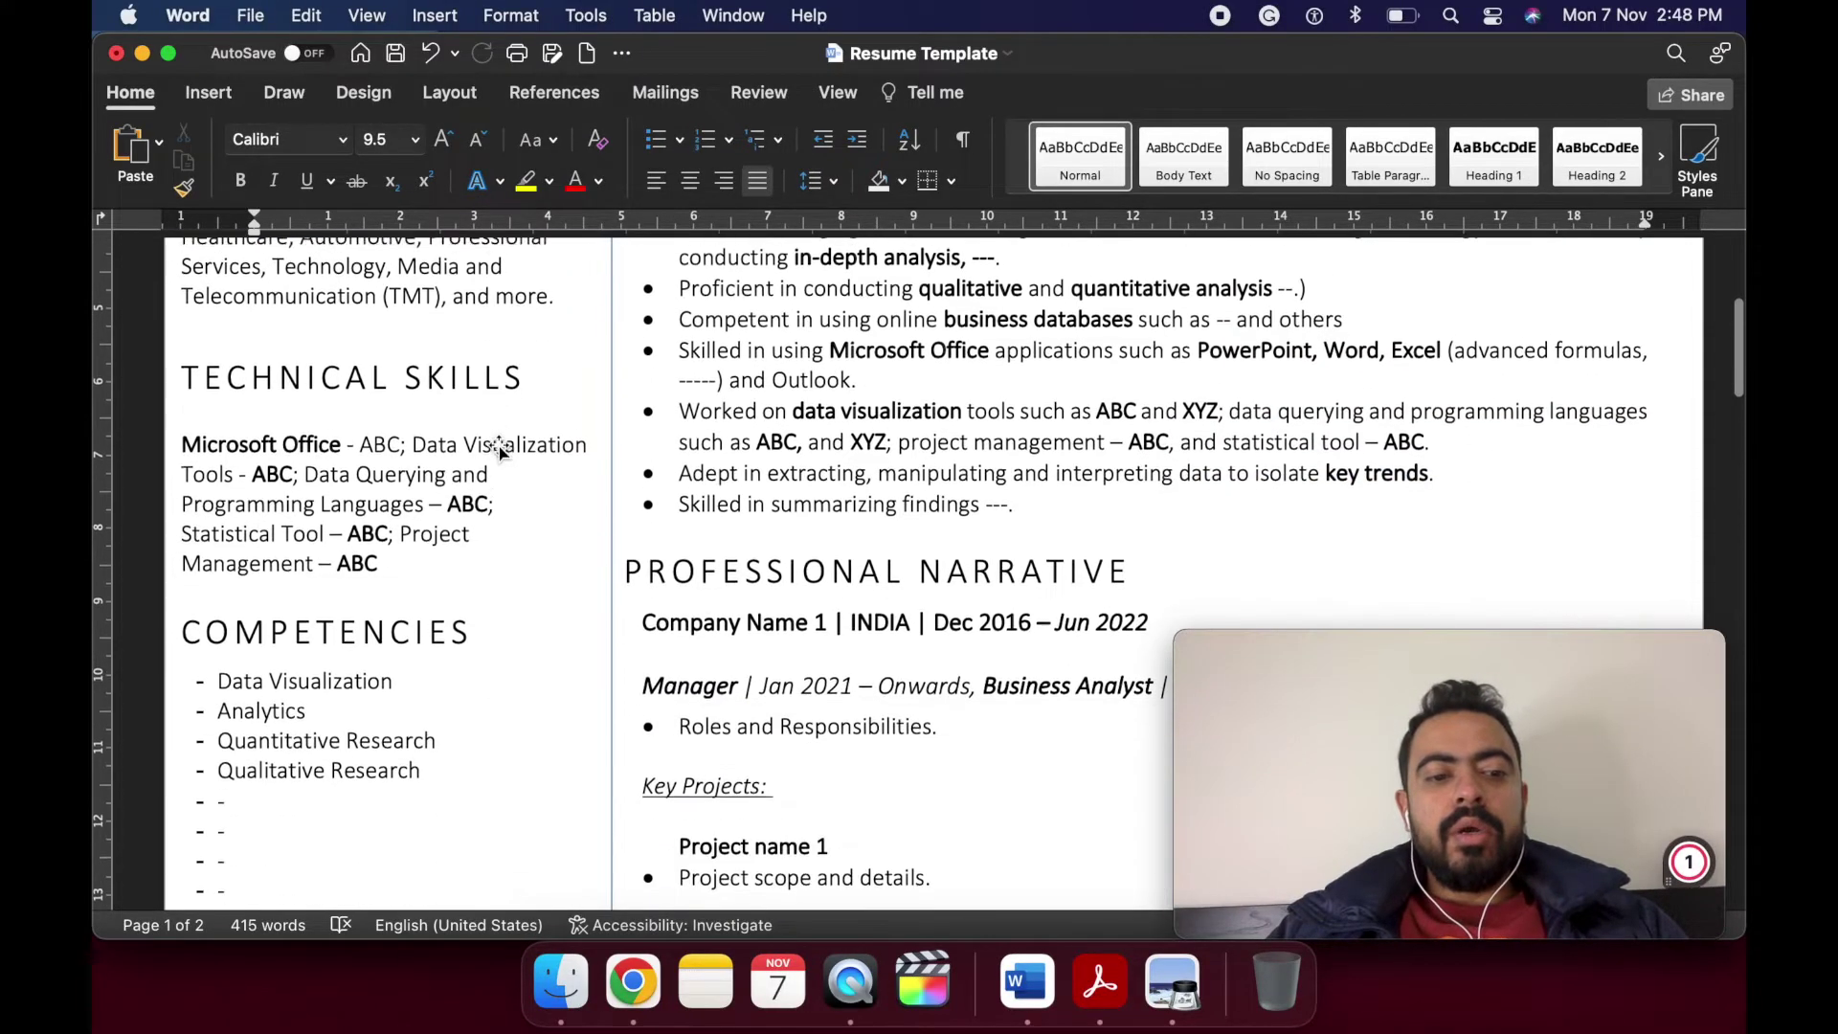
{"action": "scroll", "coordinate": [499, 447], "scroll_direction": "down", "scroll_amount": 10}
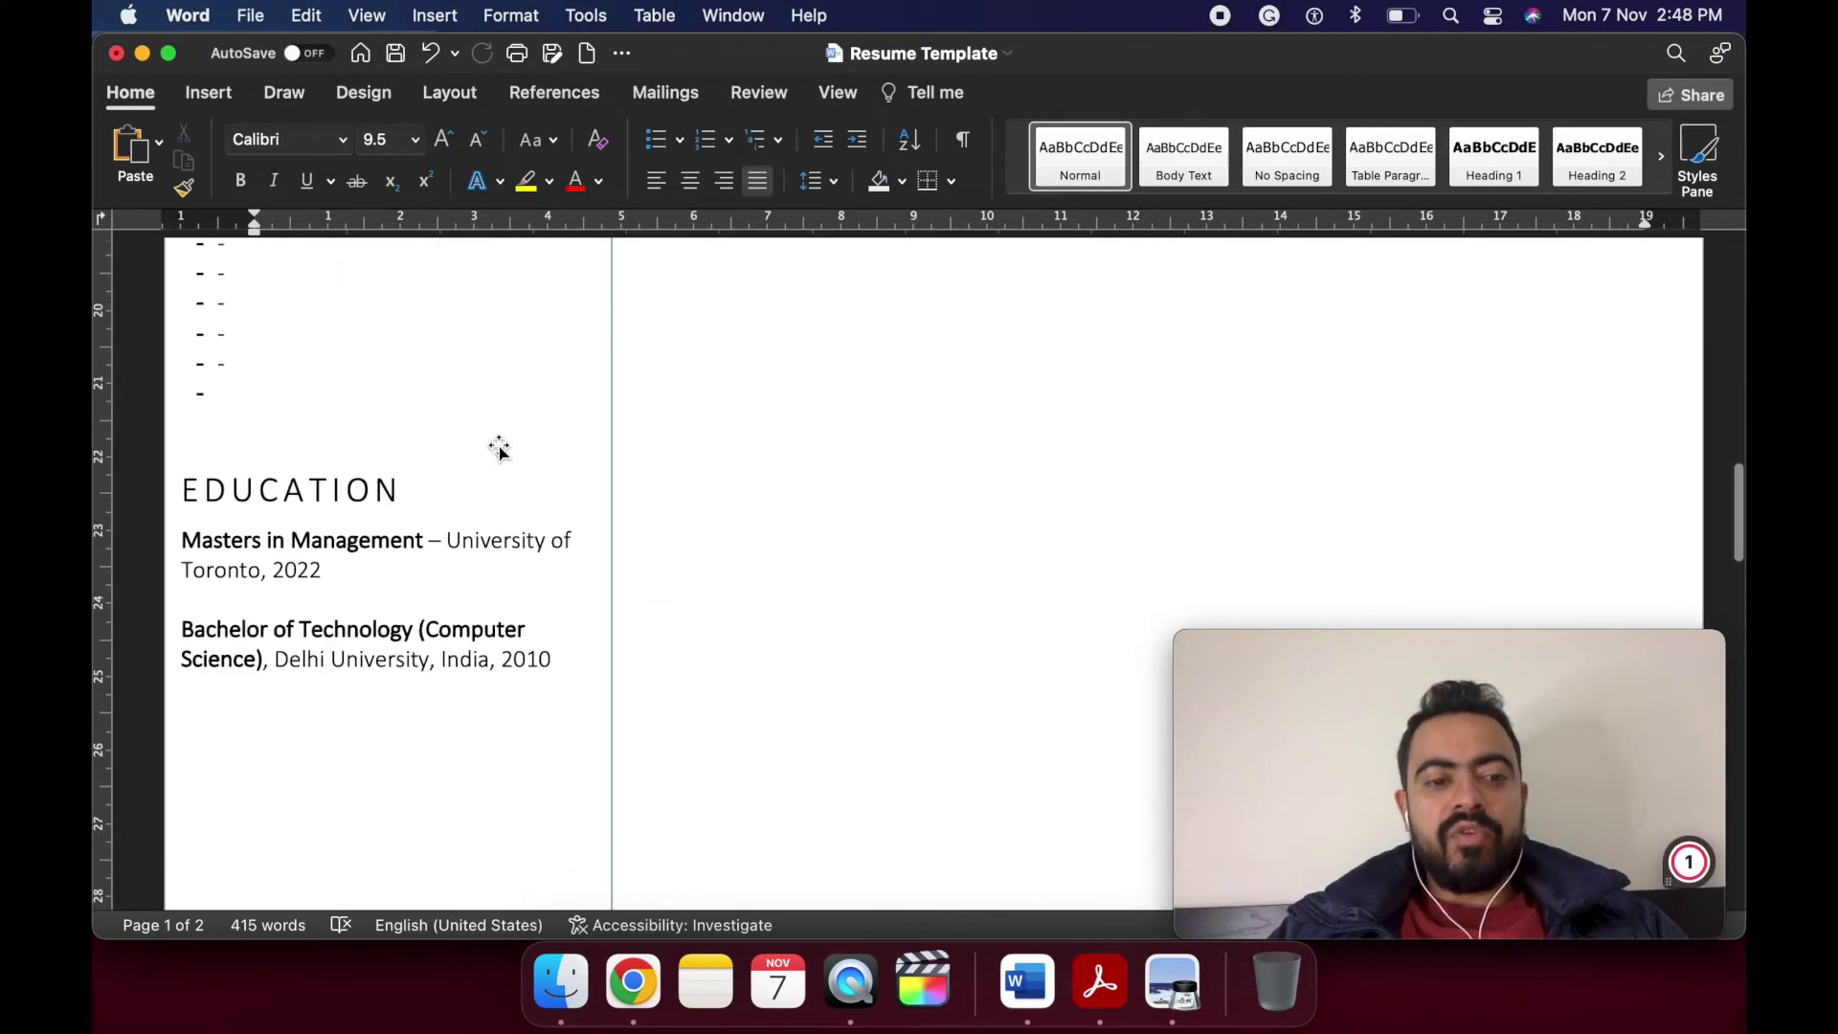
{"action": "scroll", "coordinate": [498, 447], "scroll_direction": "down", "scroll_amount": 4}
{"action": "scroll", "coordinate": [513, 501], "scroll_direction": "up", "scroll_amount": 2}
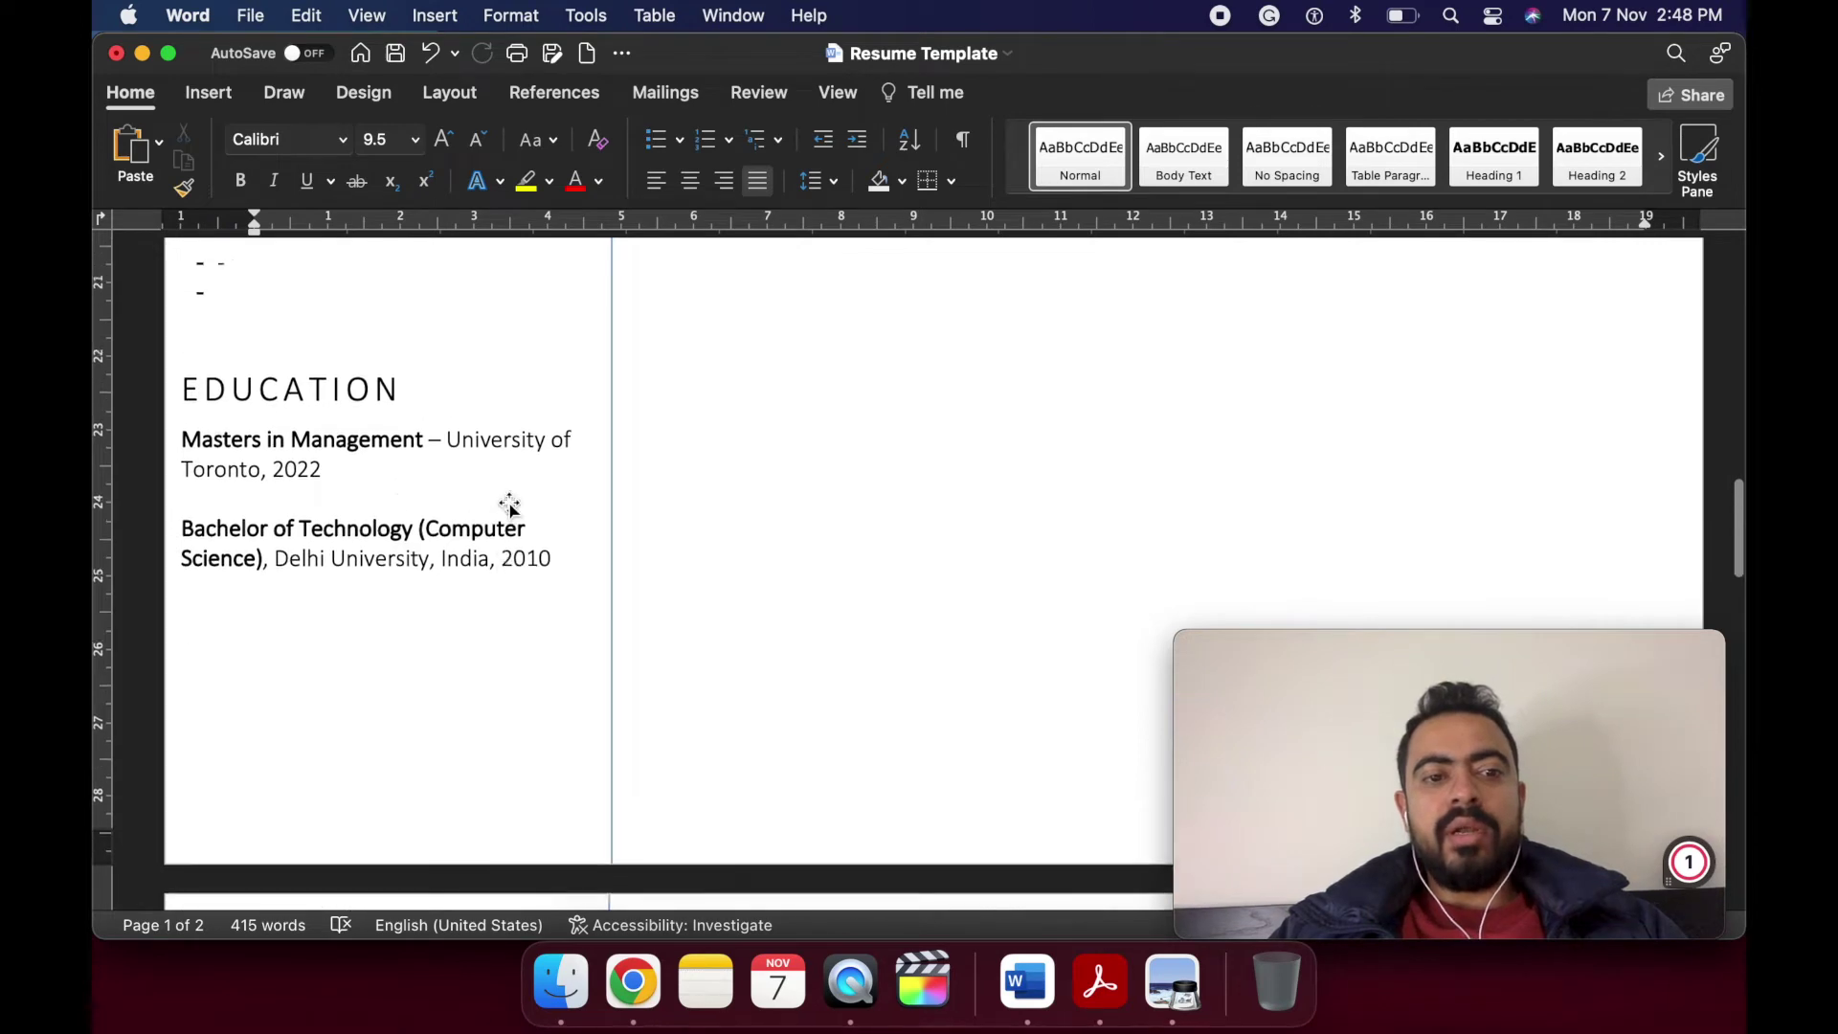
{"action": "scroll", "coordinate": [509, 504], "scroll_direction": "up", "scroll_amount": 20}
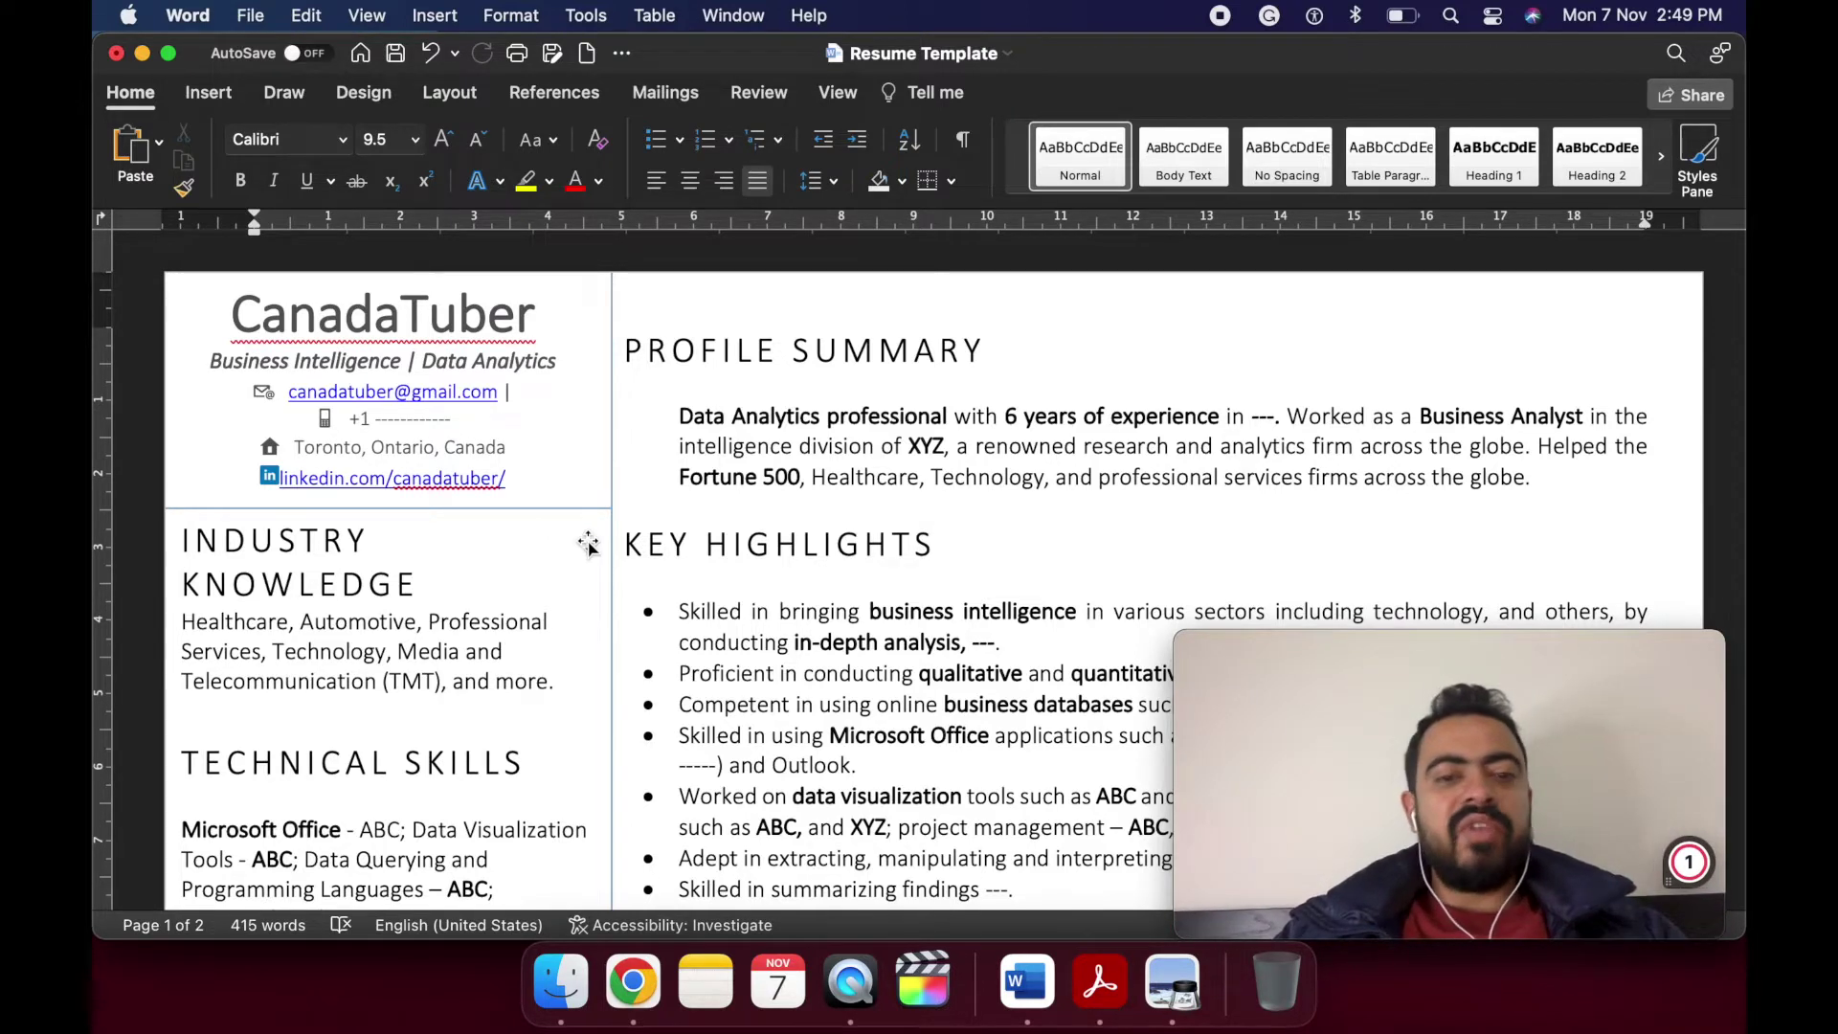
{"action": "scroll", "coordinate": [587, 544], "scroll_direction": "down", "scroll_amount": 15}
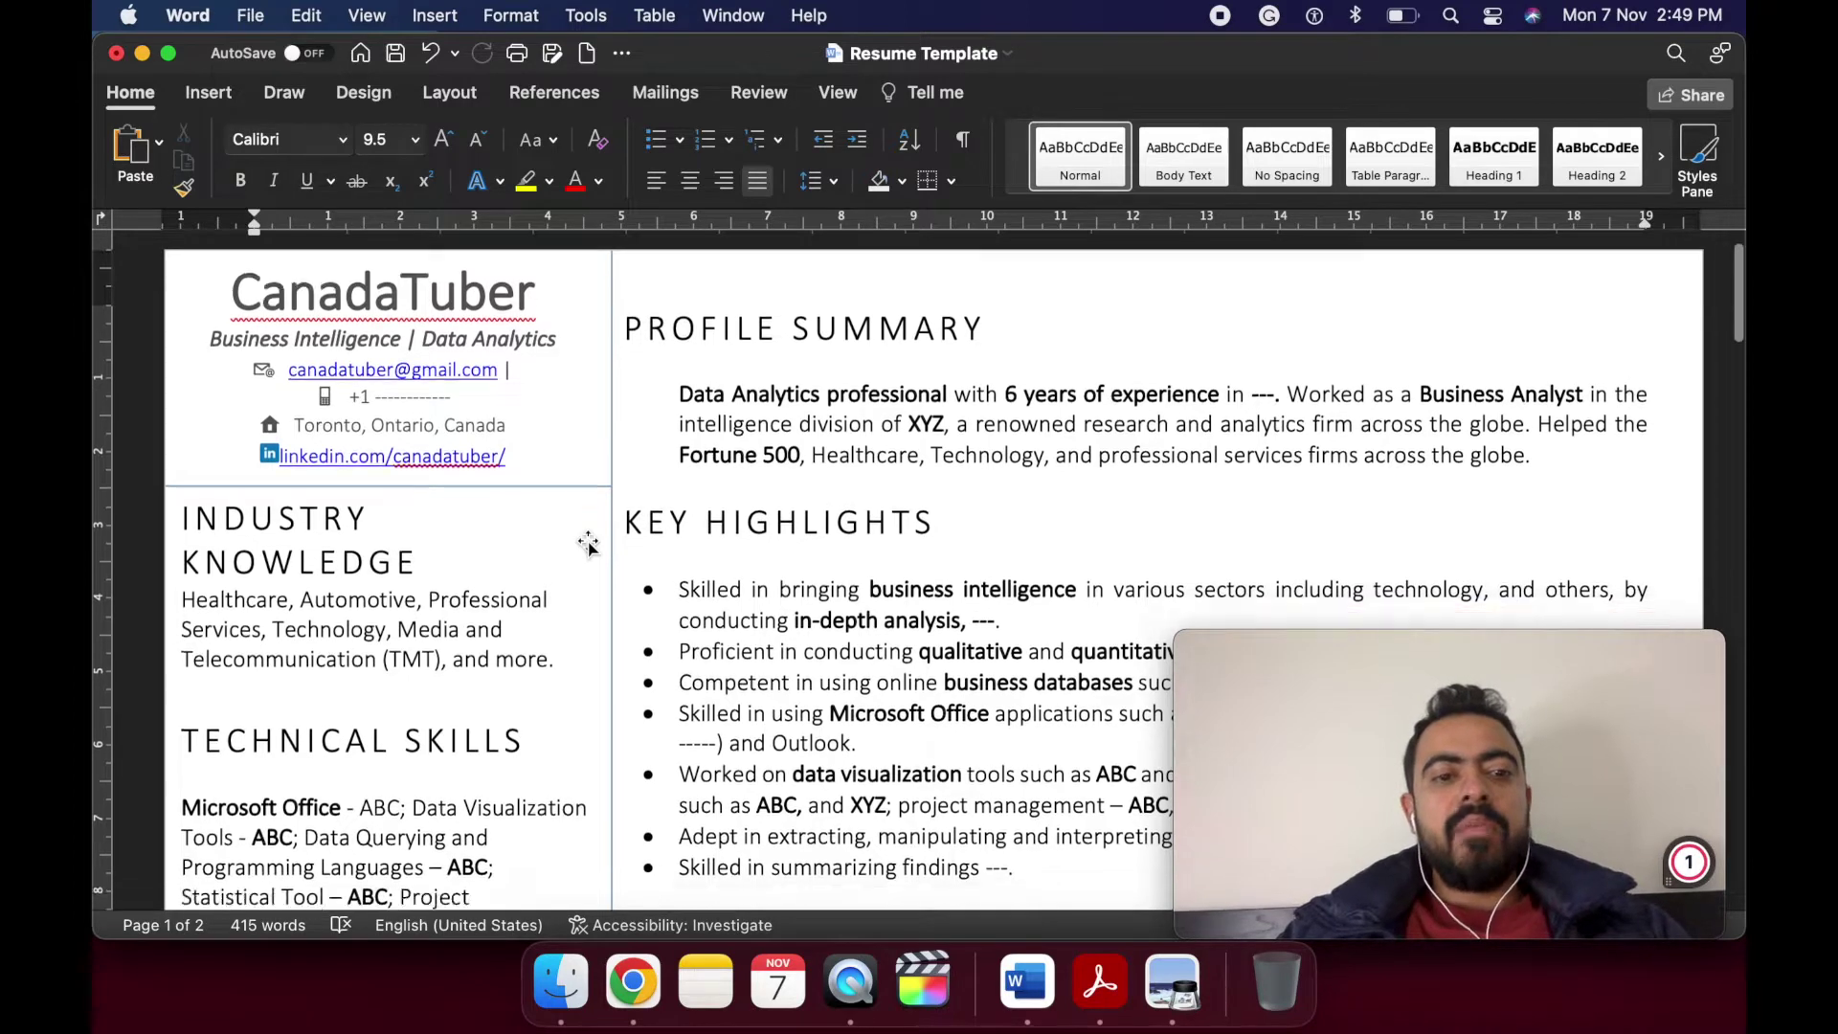
{"action": "scroll", "coordinate": [588, 543], "scroll_direction": "down", "scroll_amount": 3}
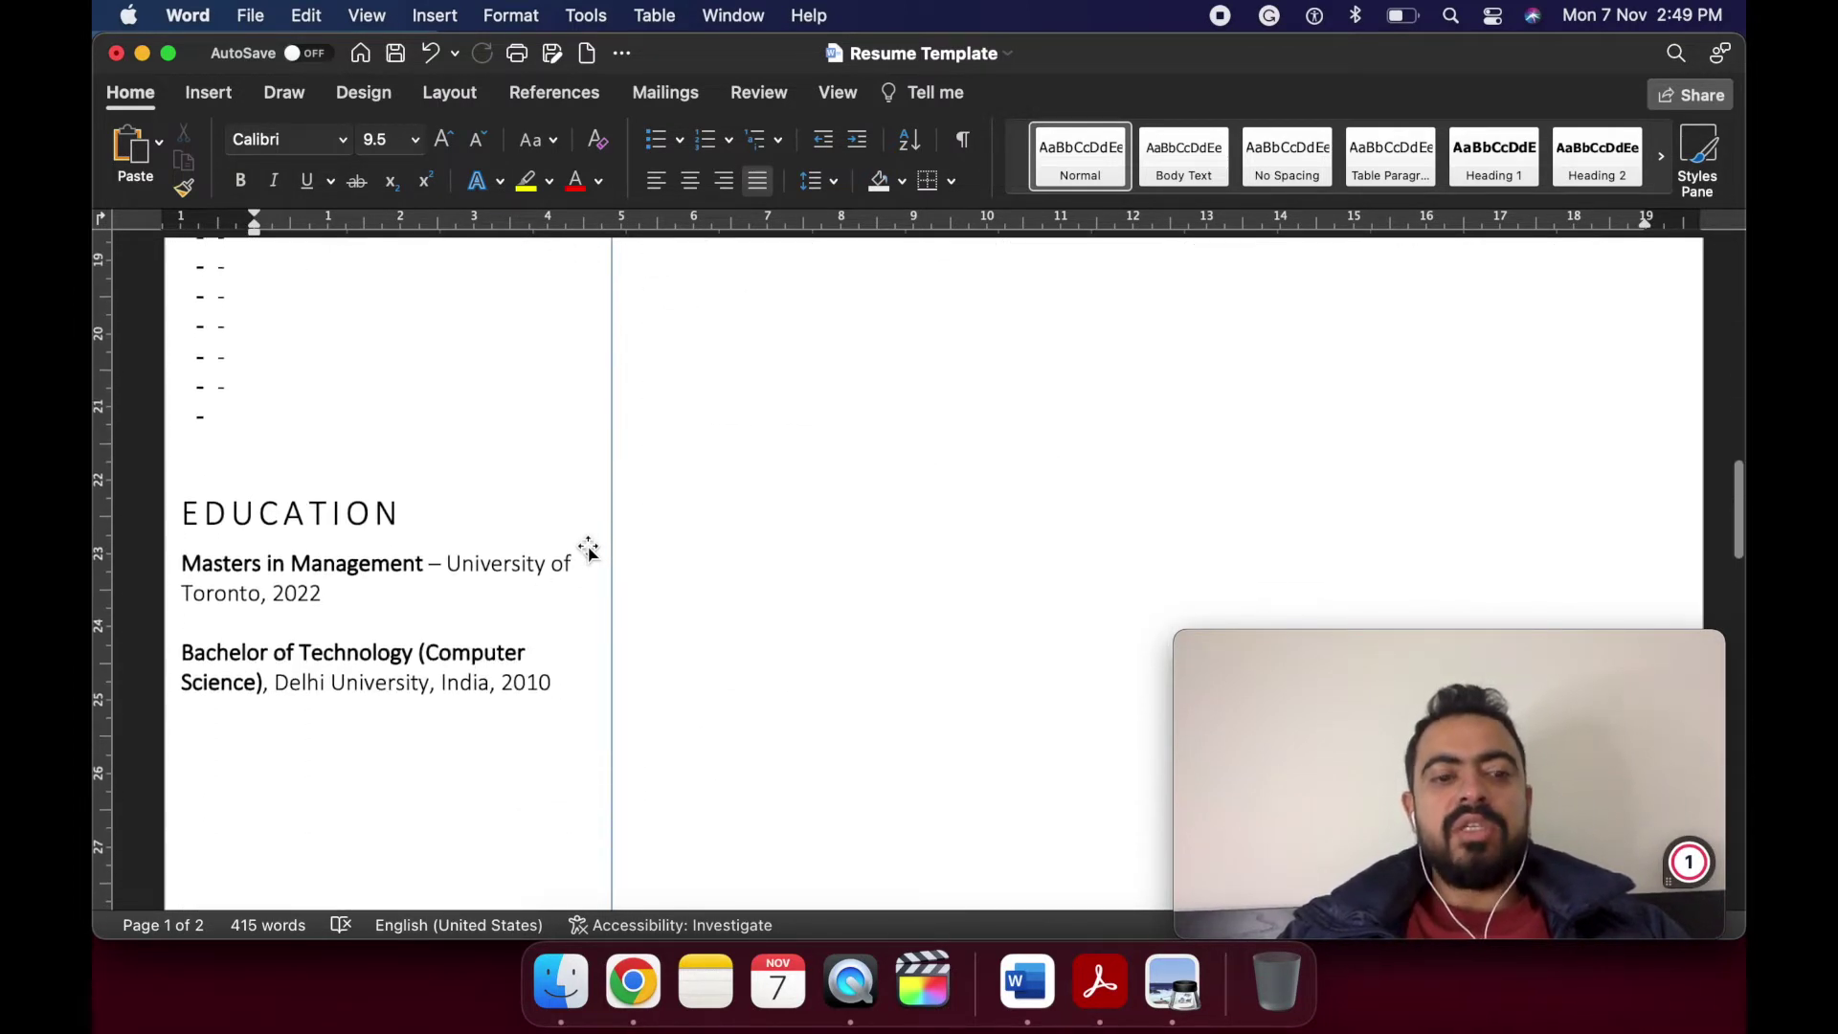
{"action": "scroll", "coordinate": [517, 644], "scroll_direction": "up", "scroll_amount": 10}
{"action": "scroll", "coordinate": [517, 644], "scroll_direction": "up", "scroll_amount": 6}
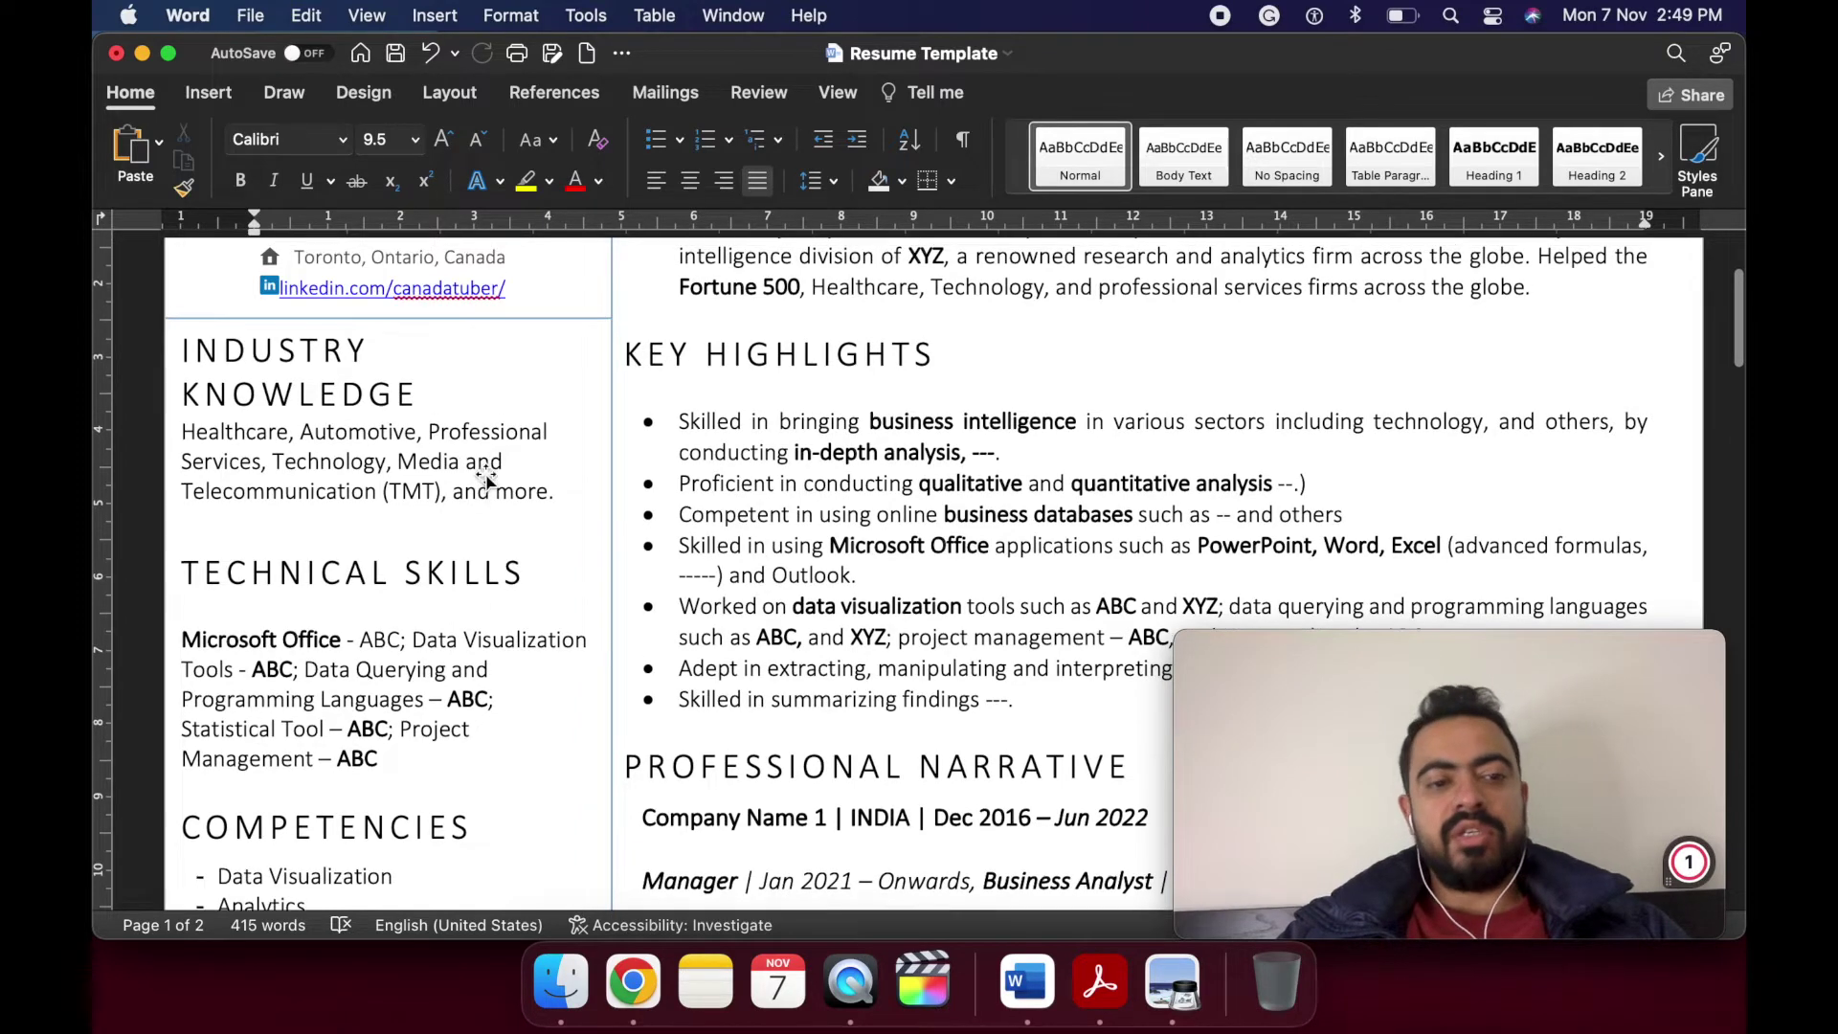
{"action": "scroll", "coordinate": [476, 443], "scroll_direction": "up", "scroll_amount": 2}
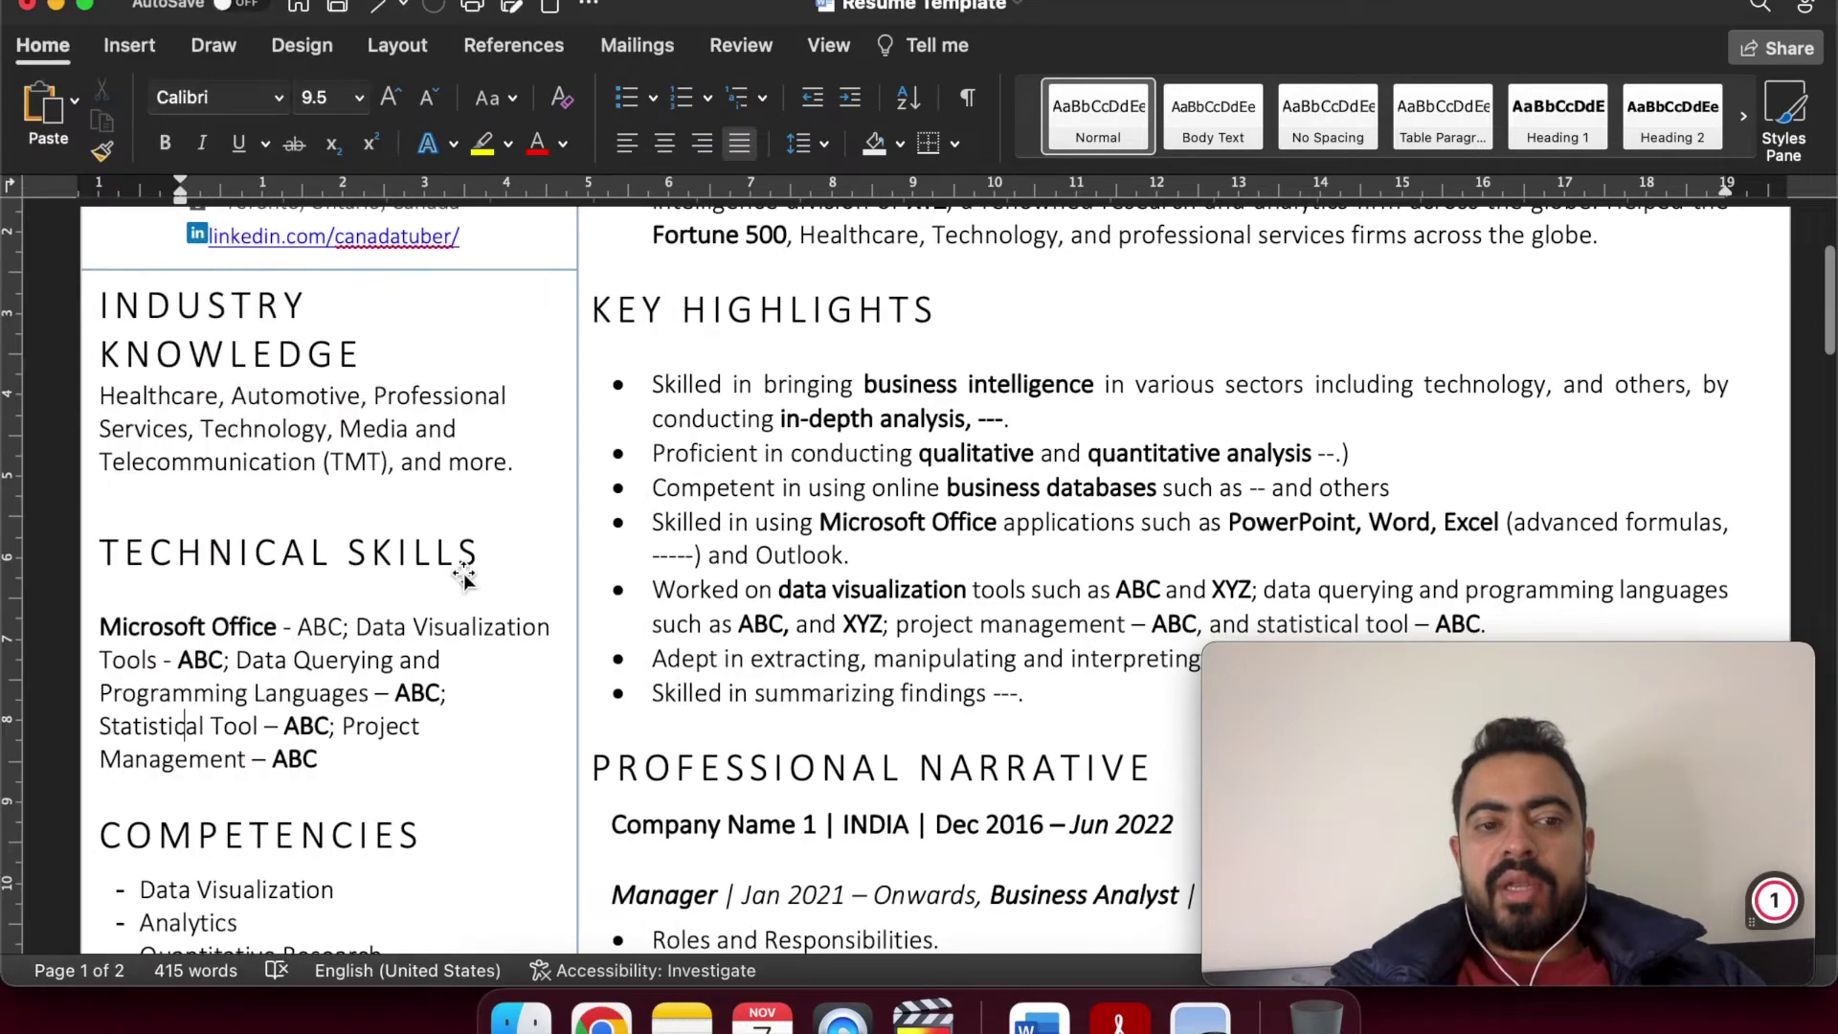
{"action": "scroll", "coordinate": [463, 572], "scroll_direction": "down", "scroll_amount": 2}
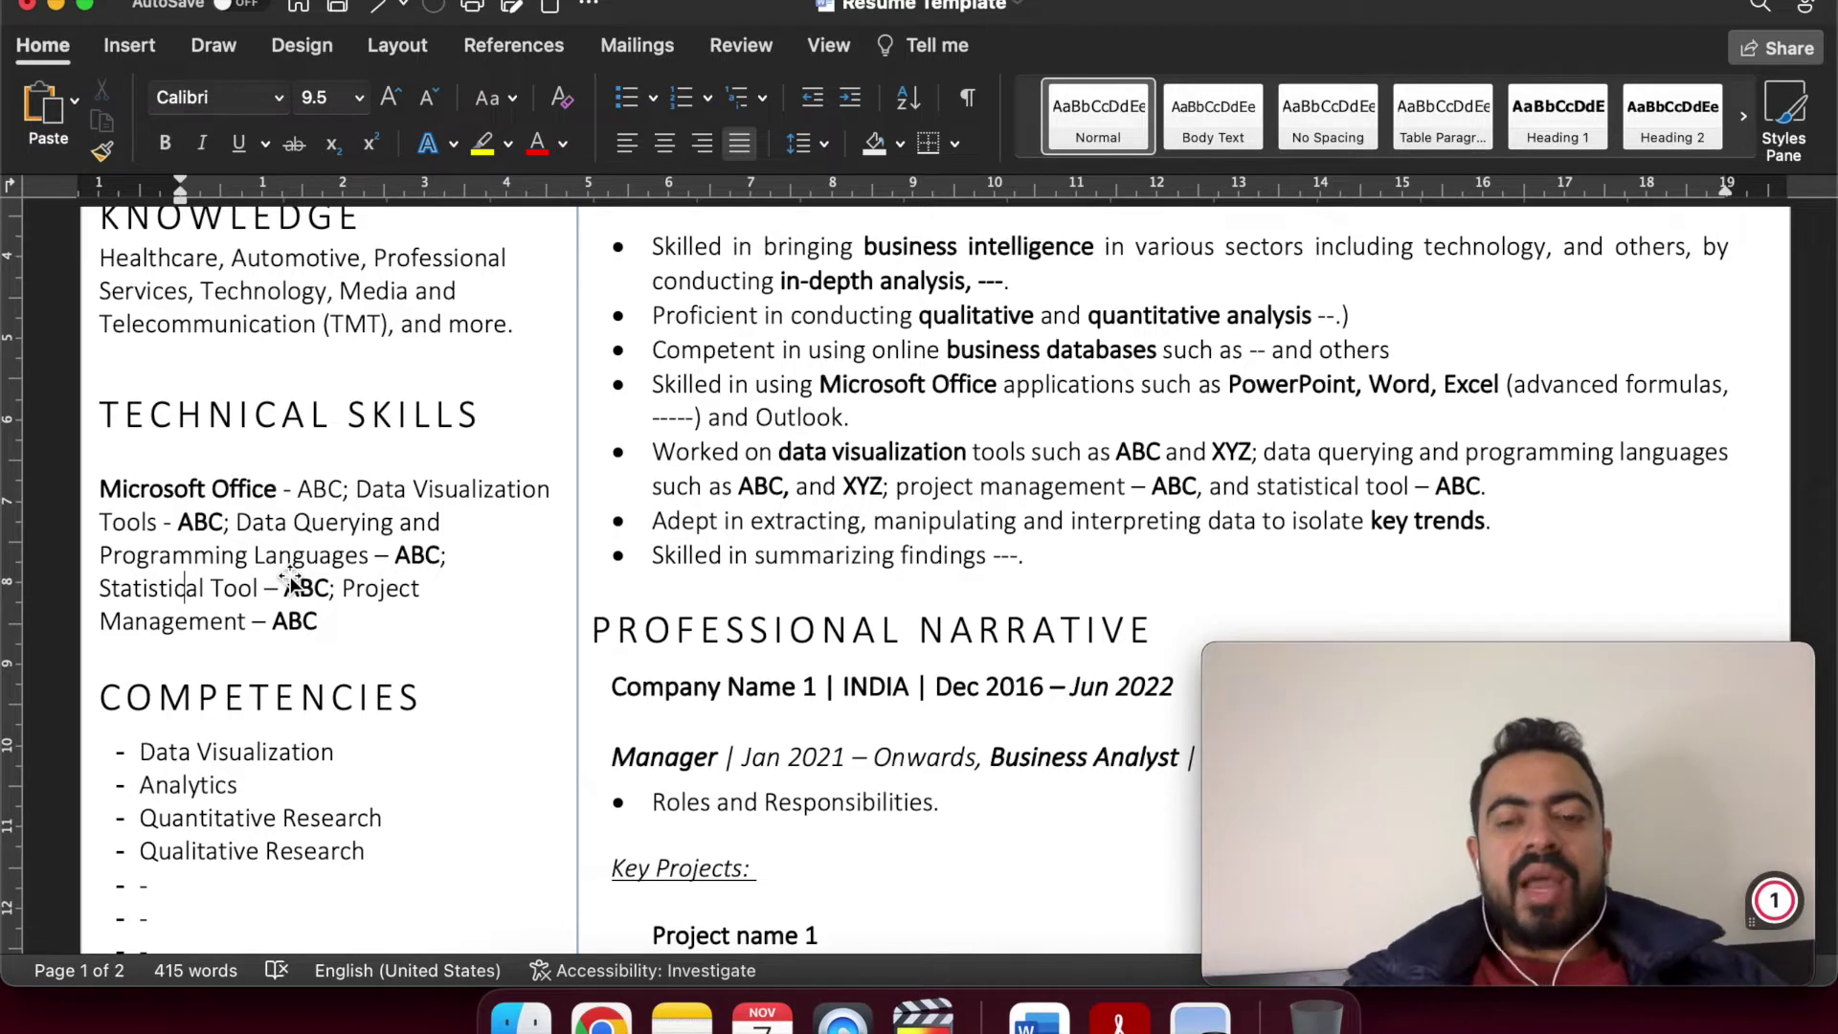
{"action": "scroll", "coordinate": [376, 624], "scroll_direction": "up", "scroll_amount": 2}
{"action": "scroll", "coordinate": [376, 625], "scroll_direction": "up", "scroll_amount": 1}
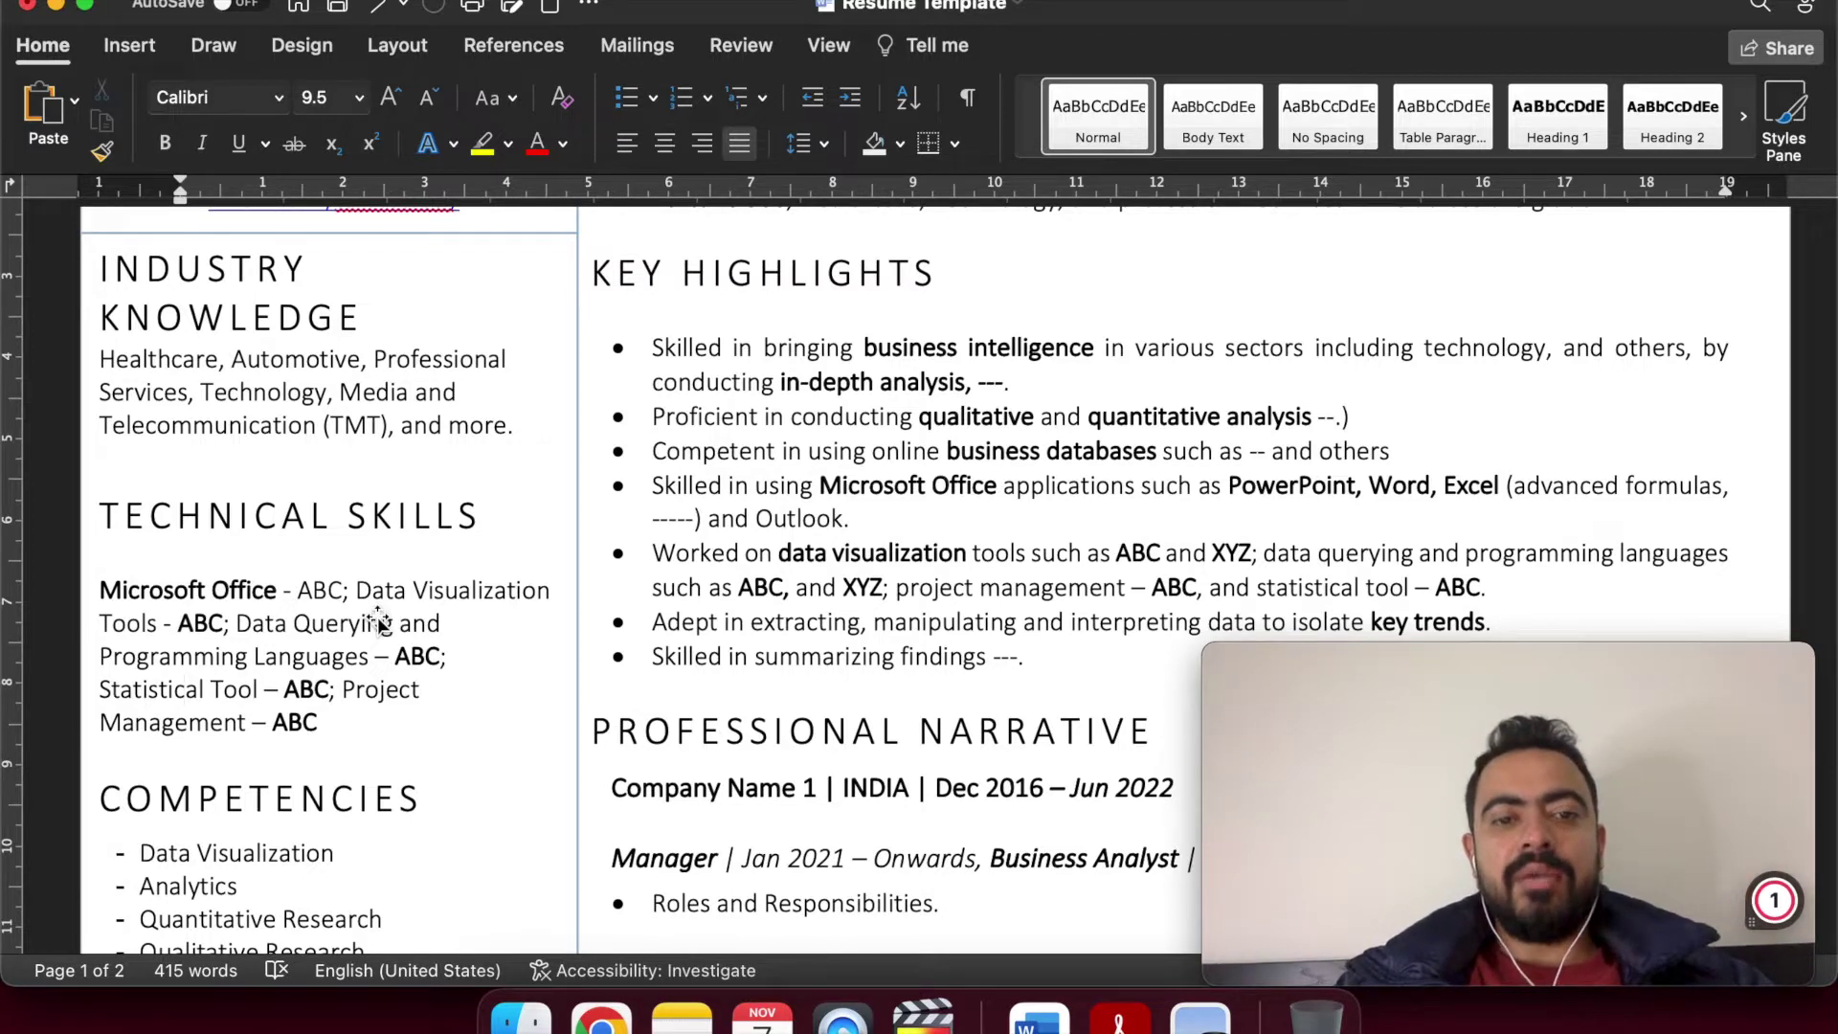
{"action": "scroll", "coordinate": [409, 585], "scroll_direction": "down", "scroll_amount": 2}
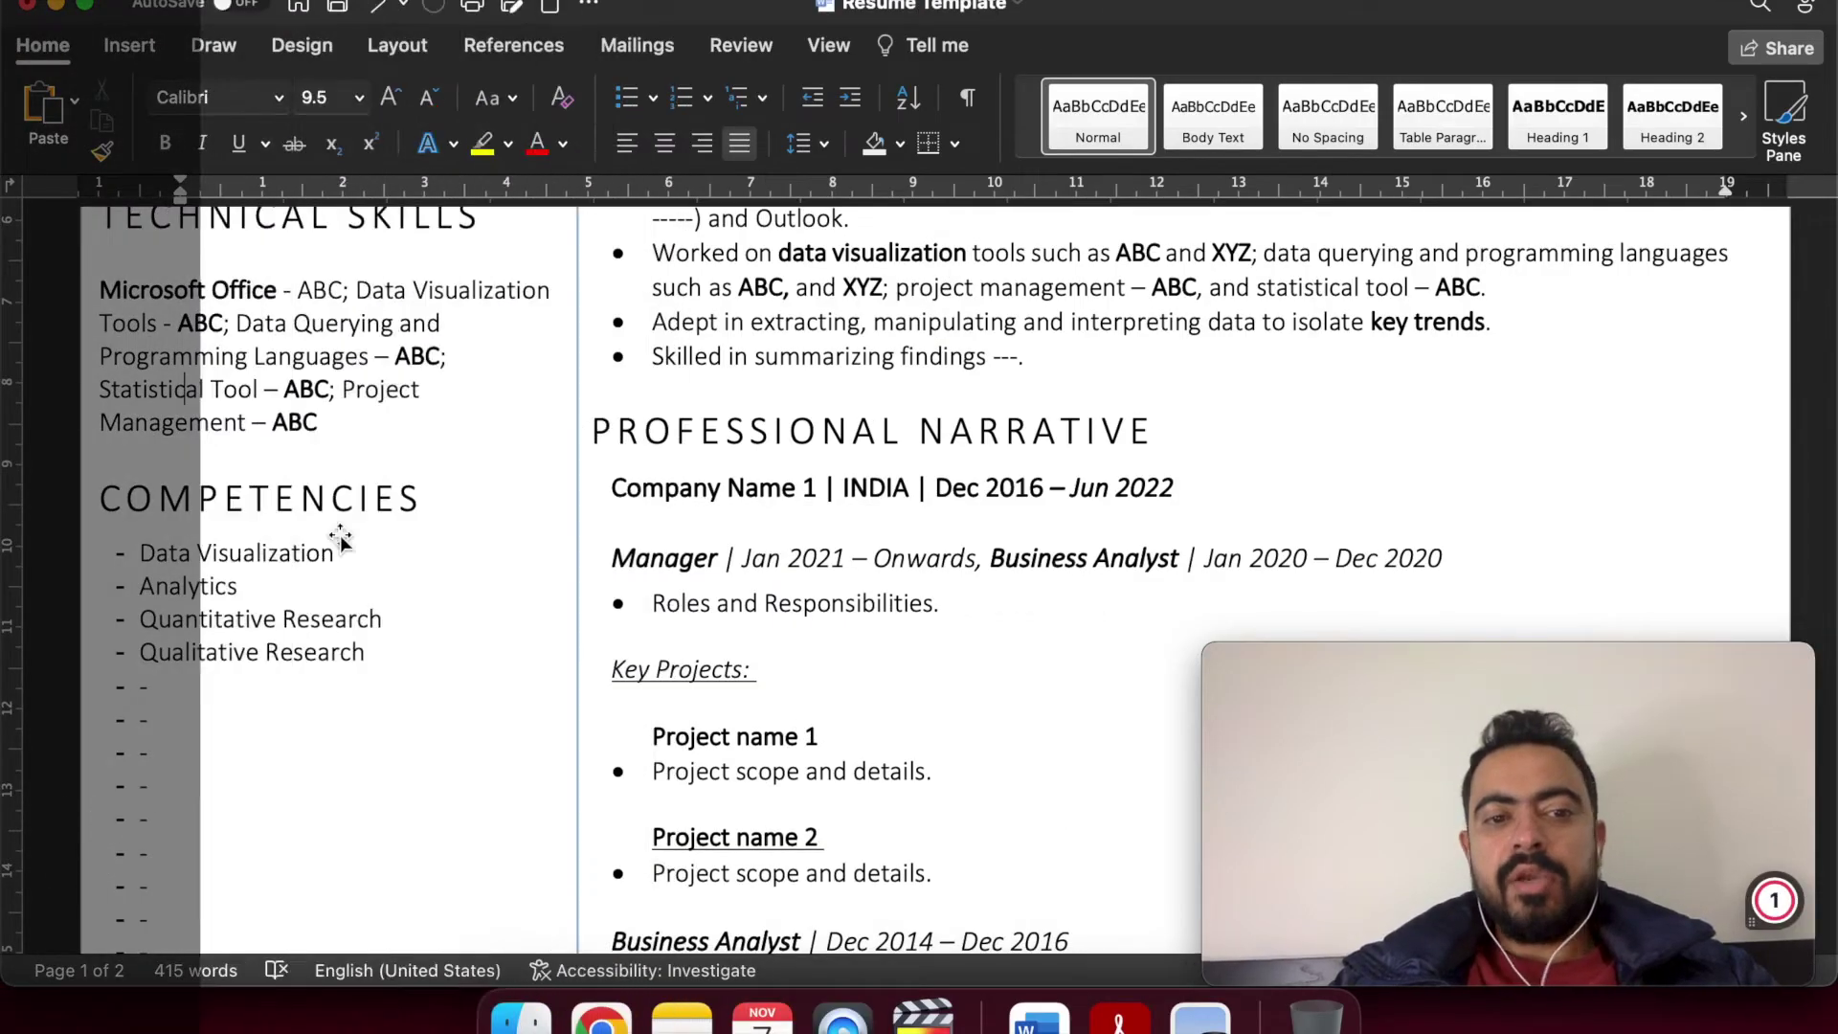
{"action": "scroll", "coordinate": [341, 539], "scroll_direction": "down", "scroll_amount": 4}
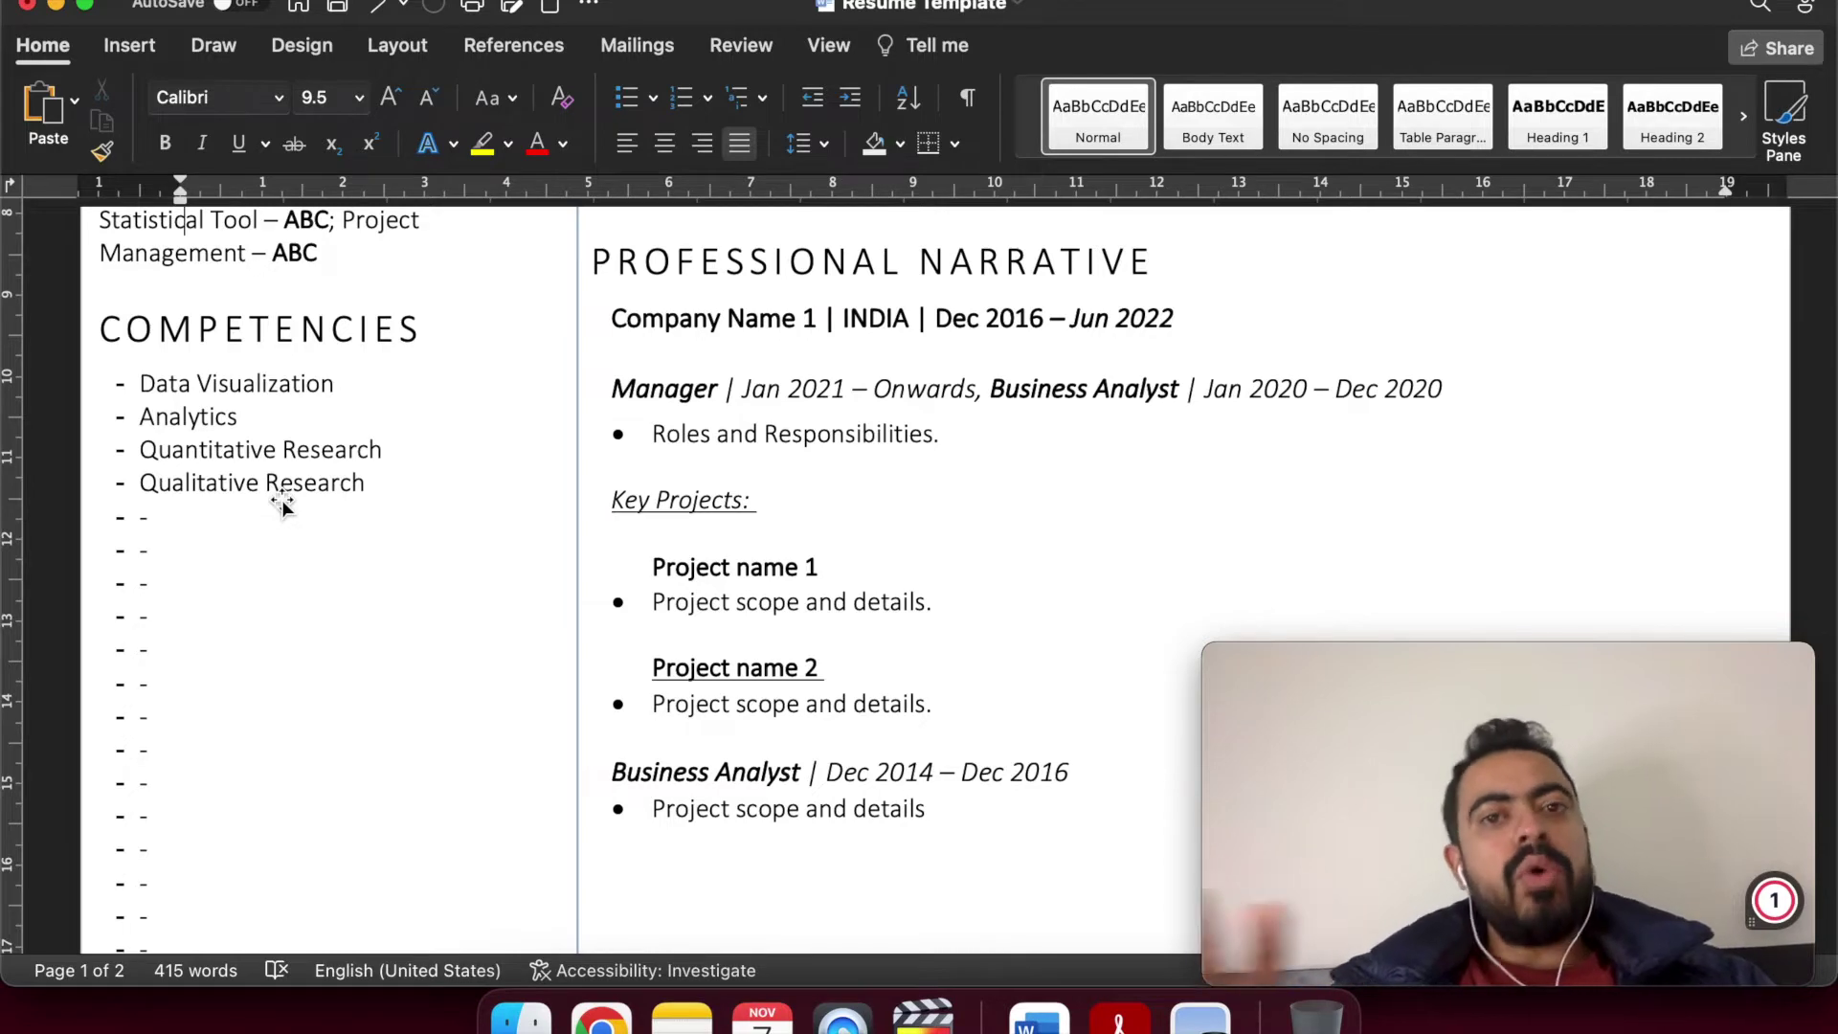
- Scroll down to reach the left column's Competencies list
{"action": "scroll", "coordinate": [282, 507], "scroll_direction": "down", "scroll_amount": 15}
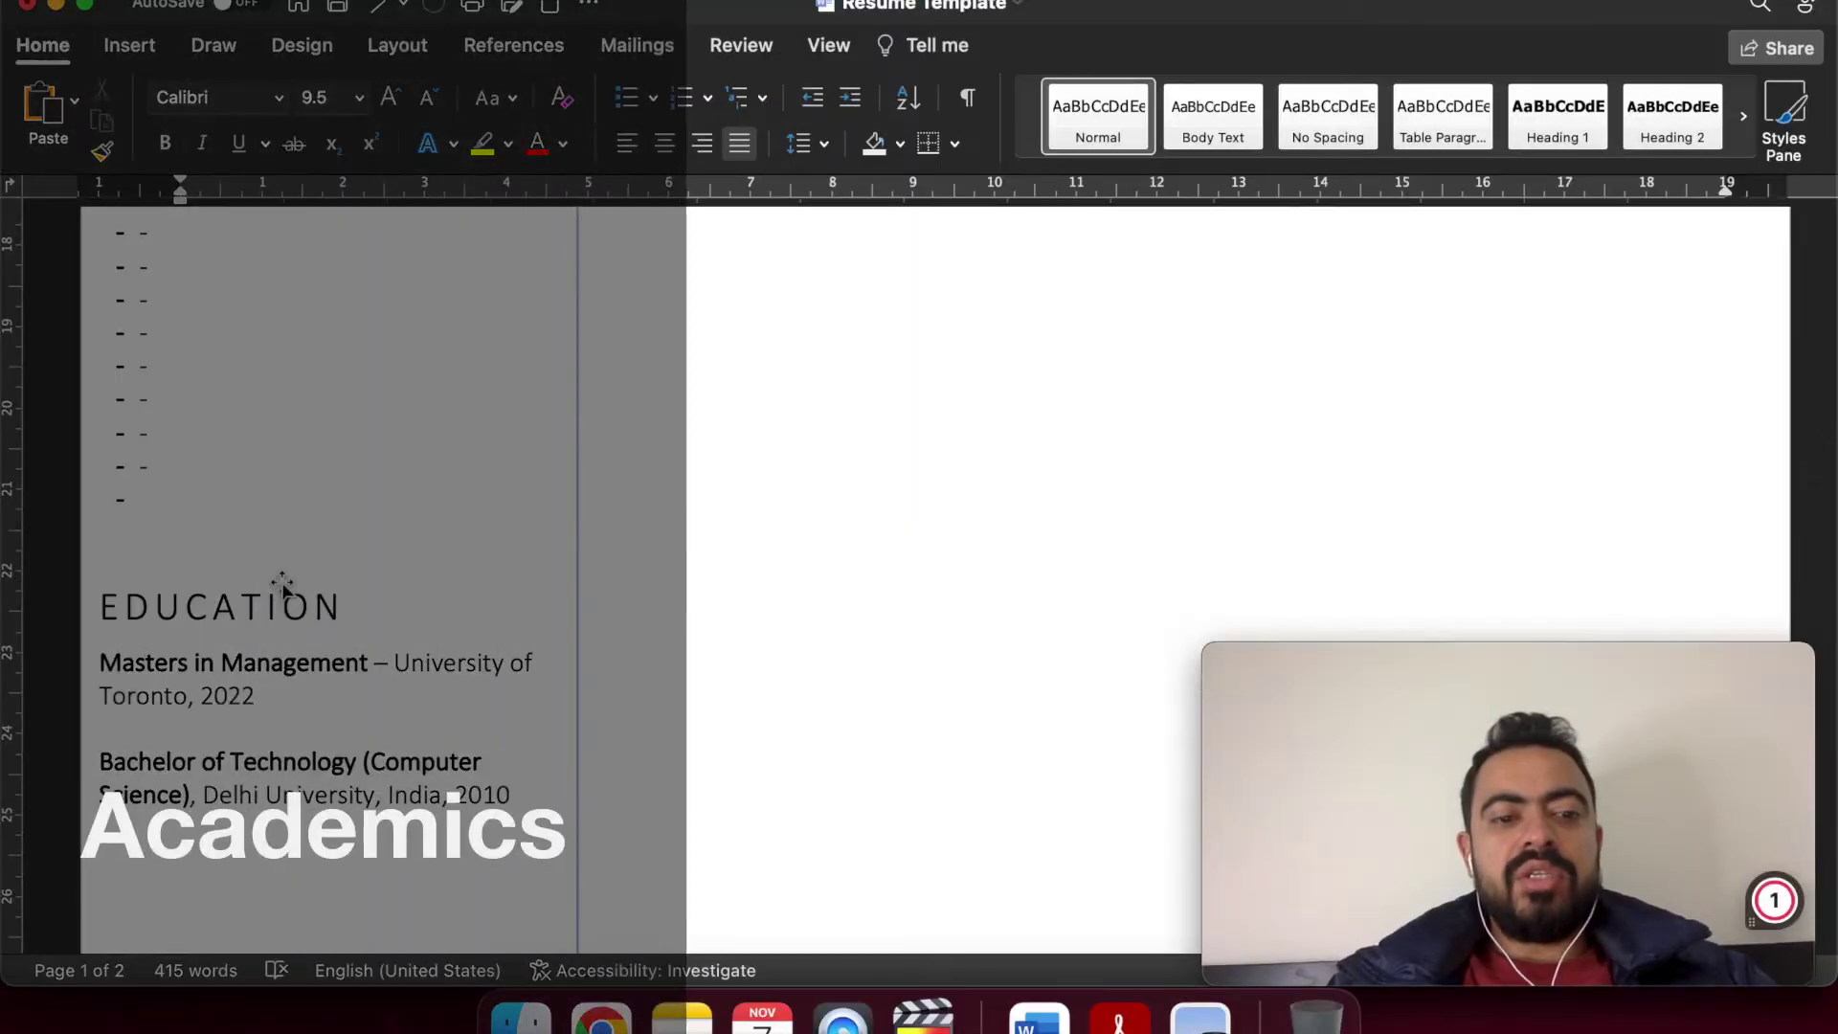
- Scroll to the Masters and Bachelor degrees and select the left-column Education text box
{"action": "scroll", "coordinate": [283, 584], "scroll_direction": "down", "scroll_amount": 4}
{"action": "left_click", "coordinate": [269, 563]}
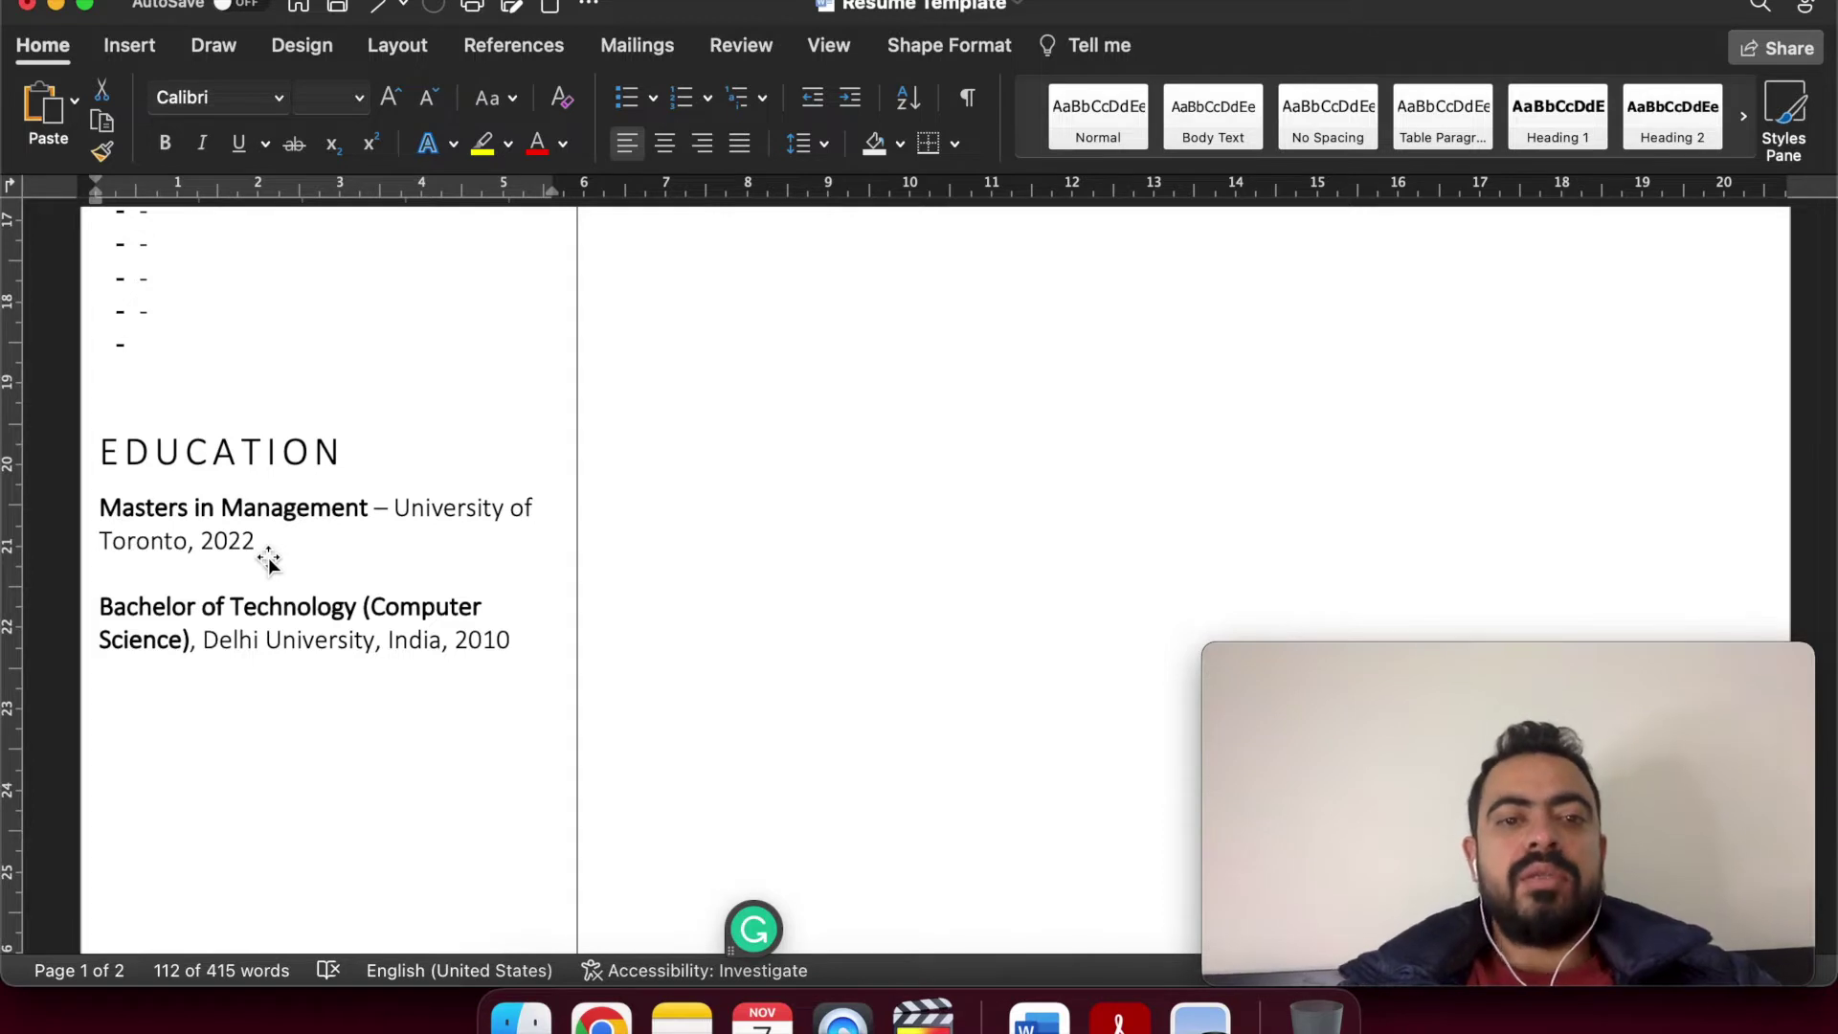
{"action": "scroll", "coordinate": [268, 557], "scroll_direction": "down", "scroll_amount": 3}
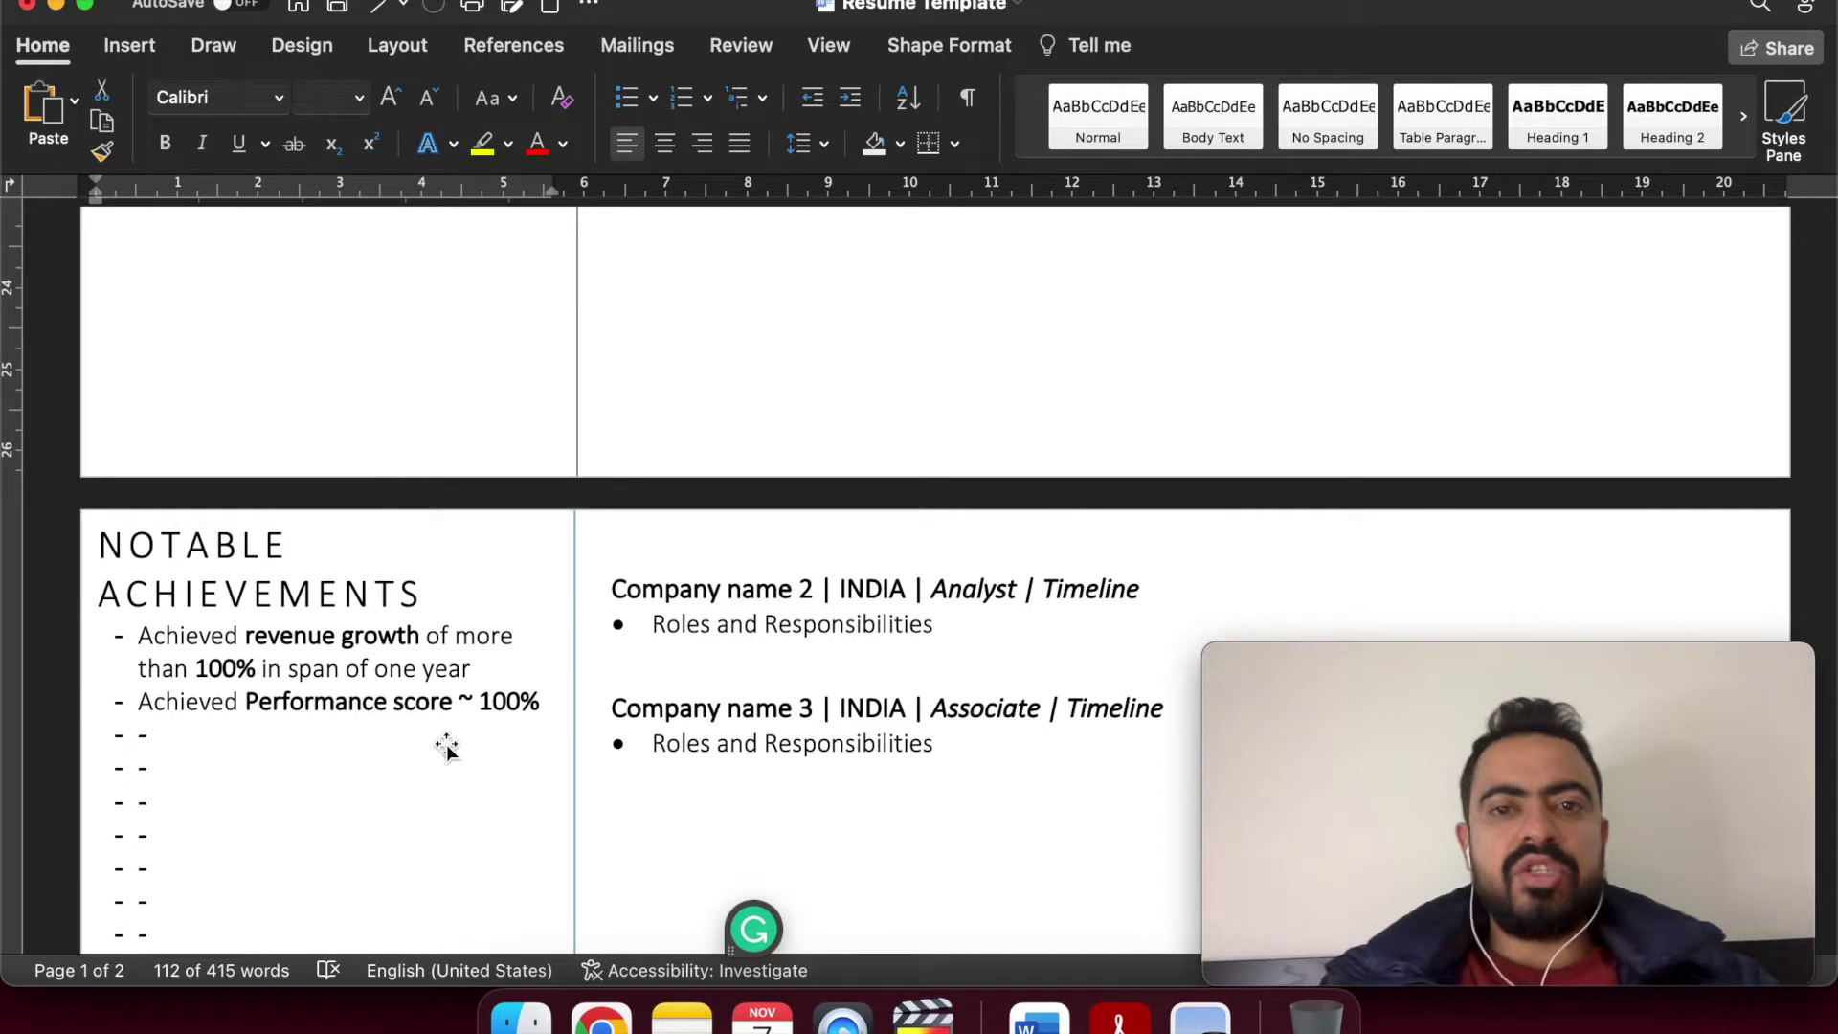
- Scroll down to Notable Achievements at the top of page 2
{"action": "scroll", "coordinate": [402, 833], "scroll_direction": "down", "scroll_amount": 3}
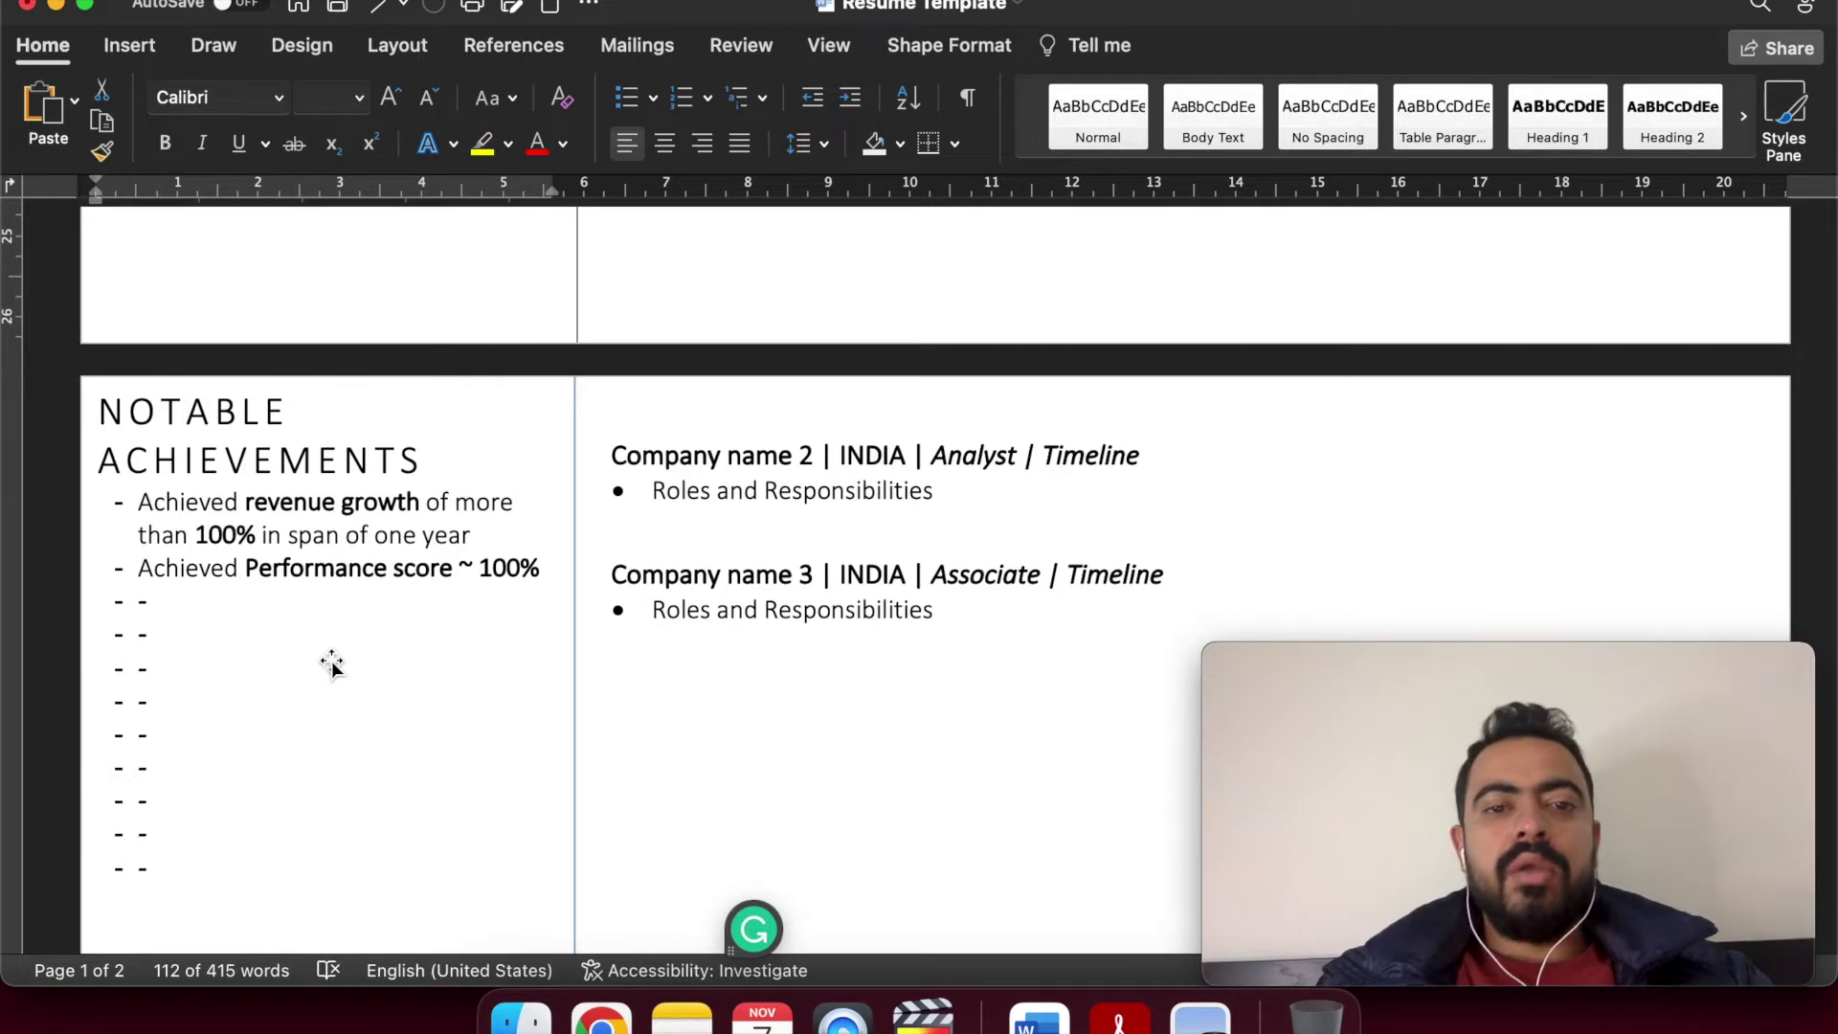
- Return to the top of page 1 and select the contact-details header above Profile Summary
{"action": "scroll", "coordinate": [332, 663], "scroll_direction": "up", "scroll_amount": 15}
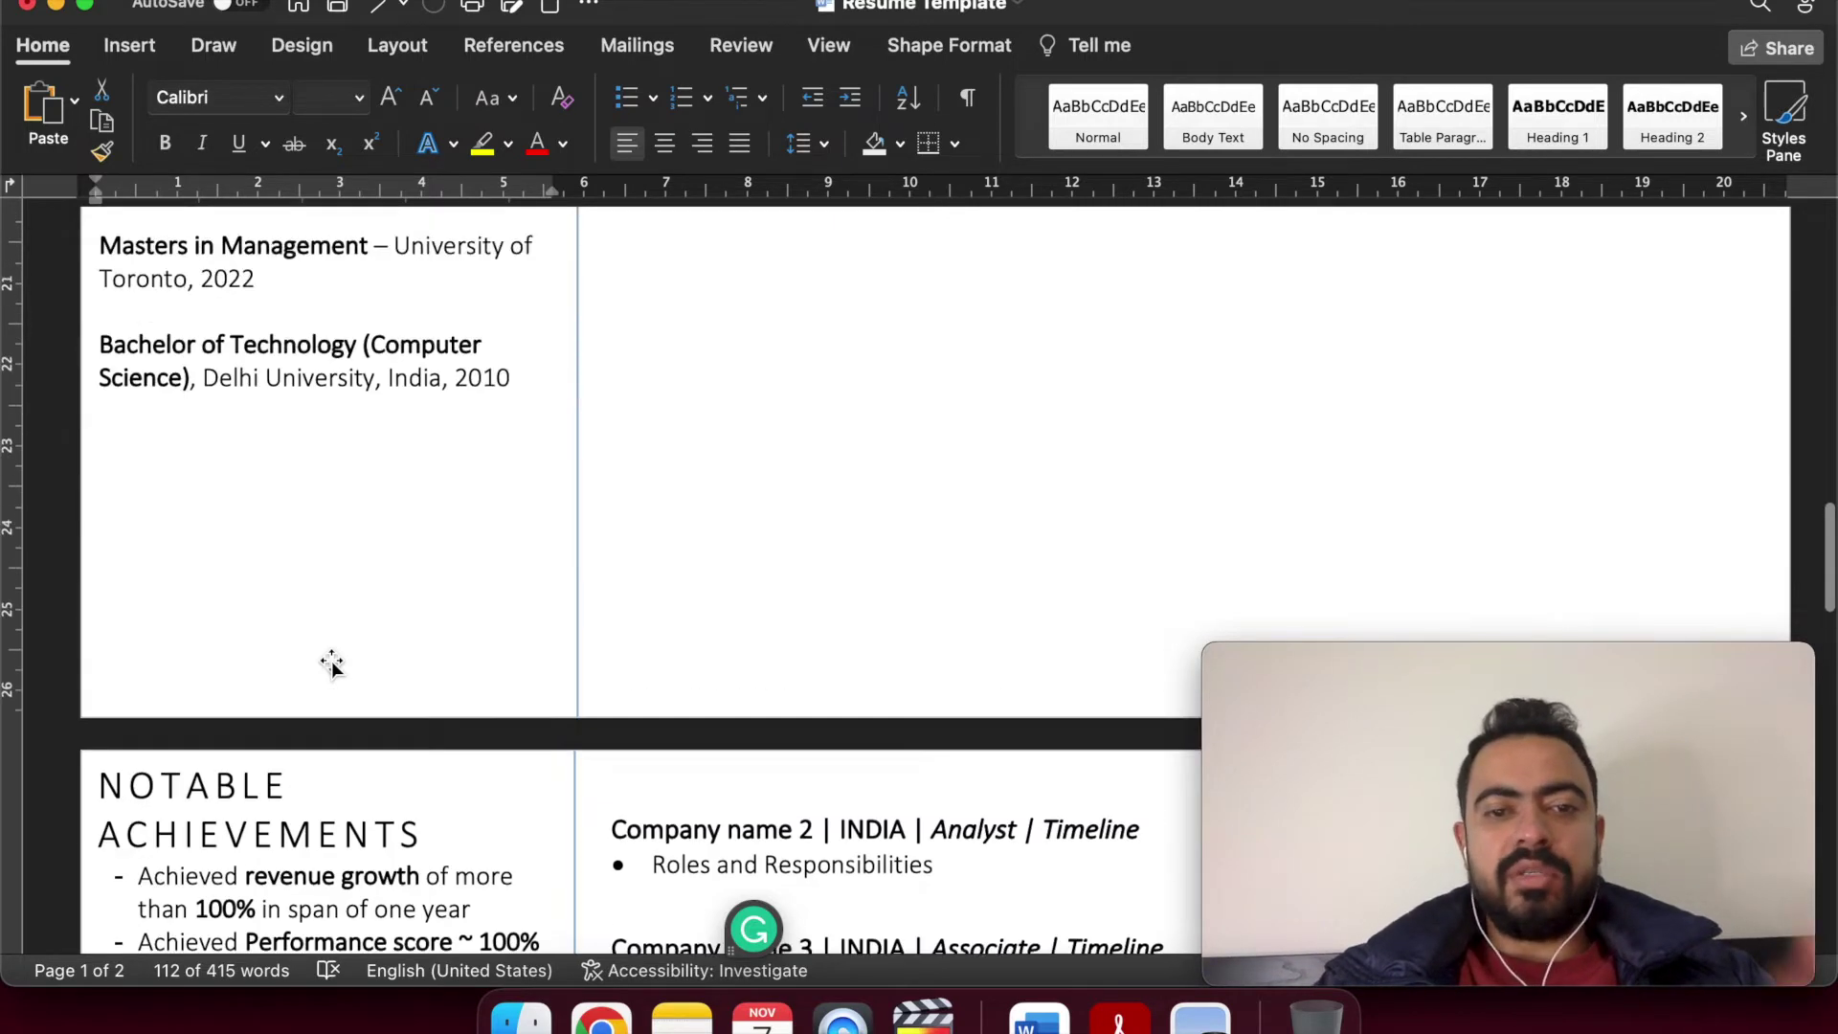
{"action": "scroll", "coordinate": [331, 661], "scroll_direction": "up", "scroll_amount": 5}
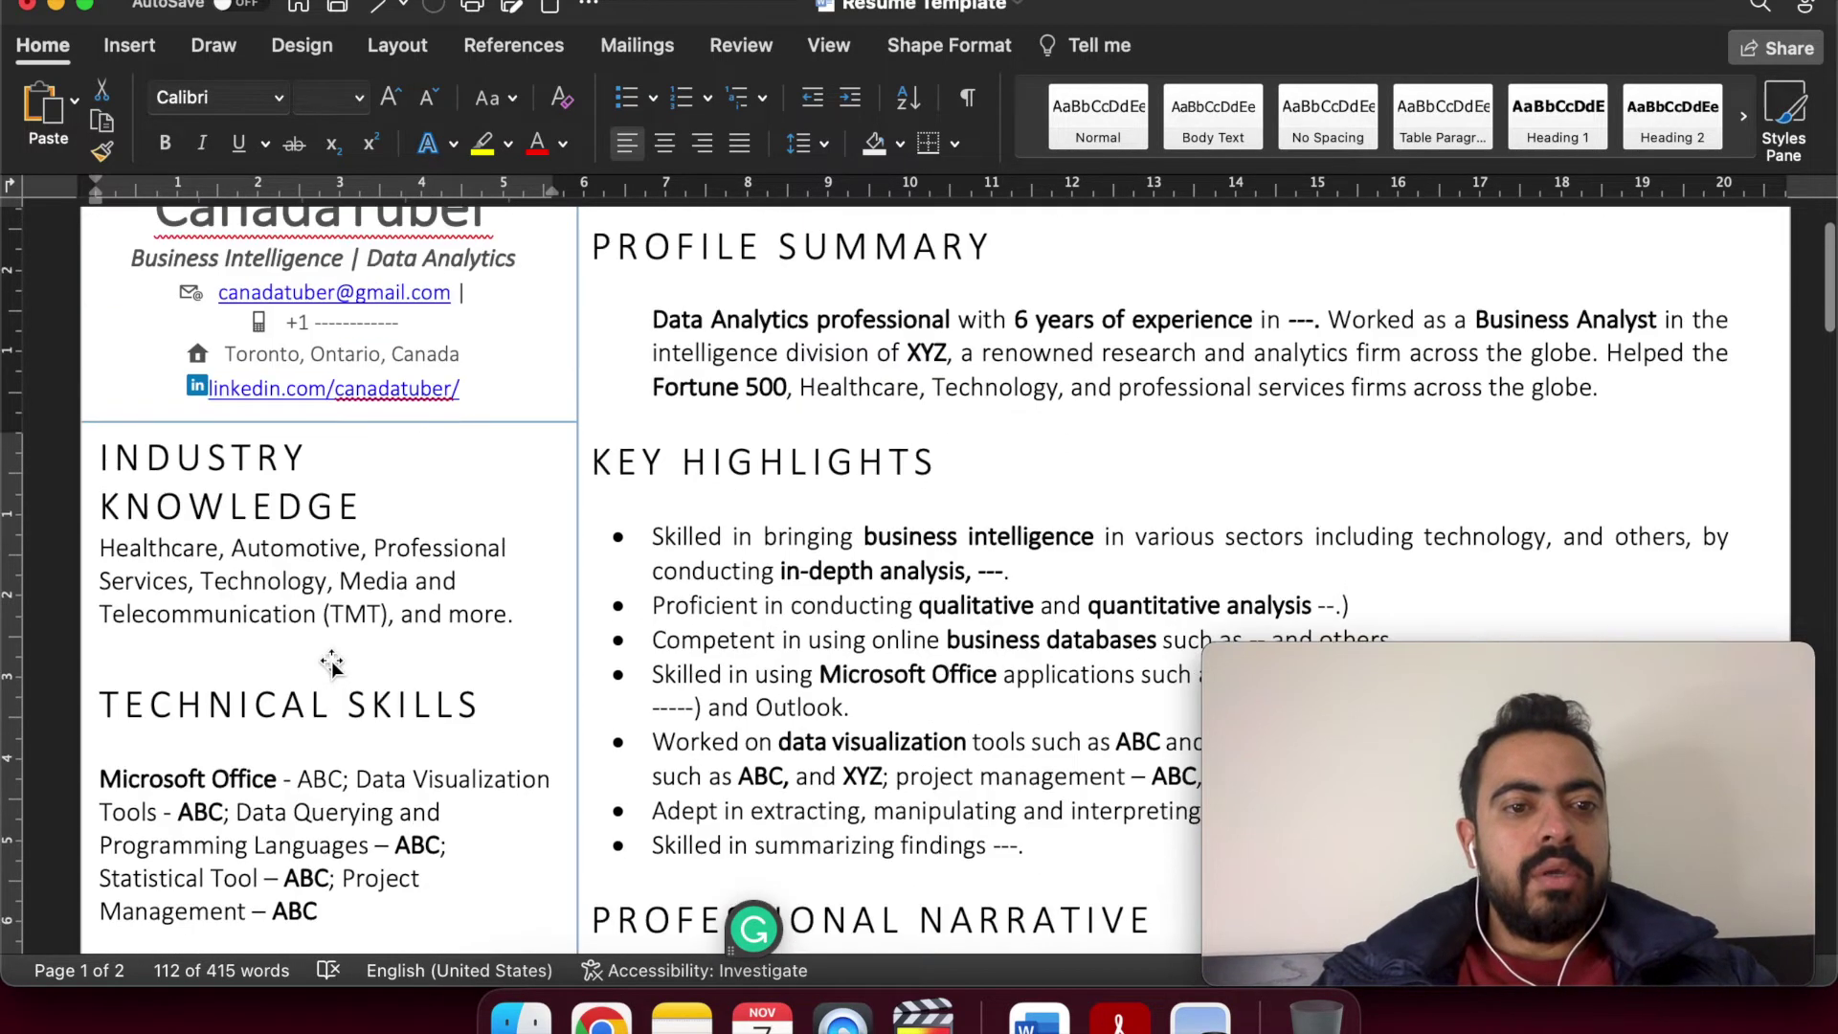
{"action": "left_click", "coordinate": [430, 558]}
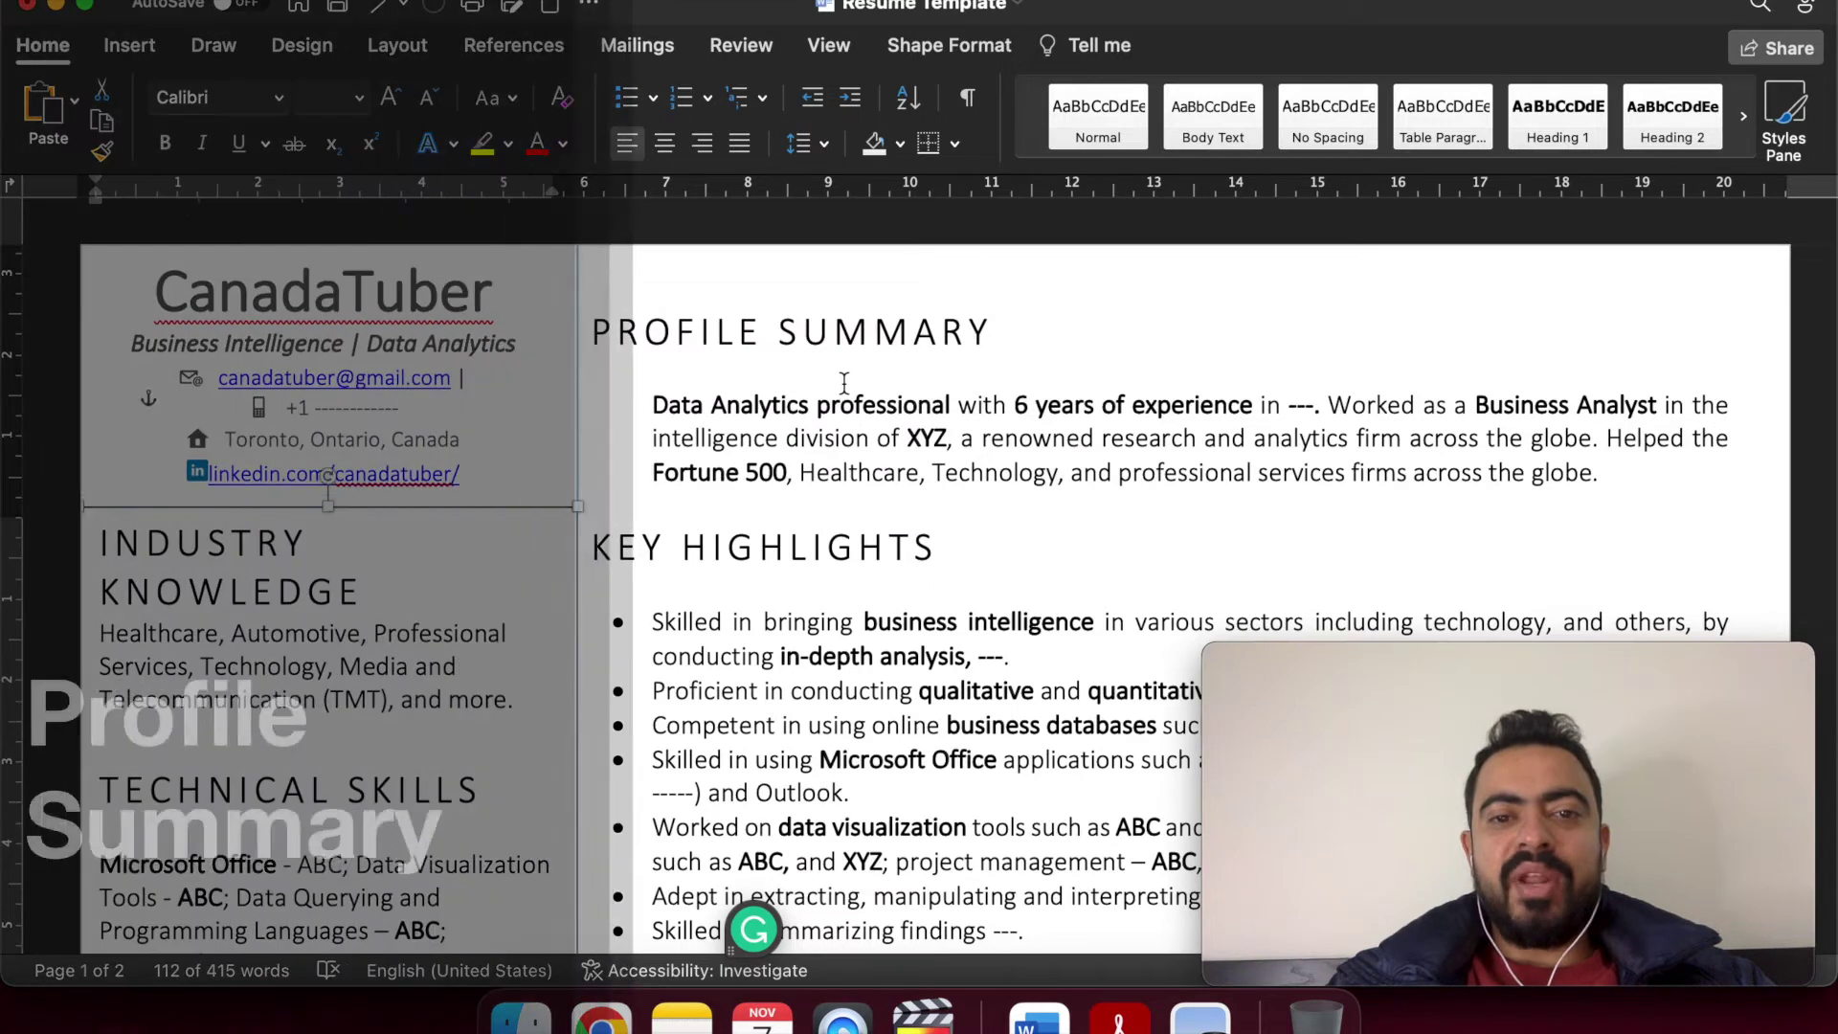
{"action": "scroll", "coordinate": [844, 383], "scroll_direction": "down", "scroll_amount": 2}
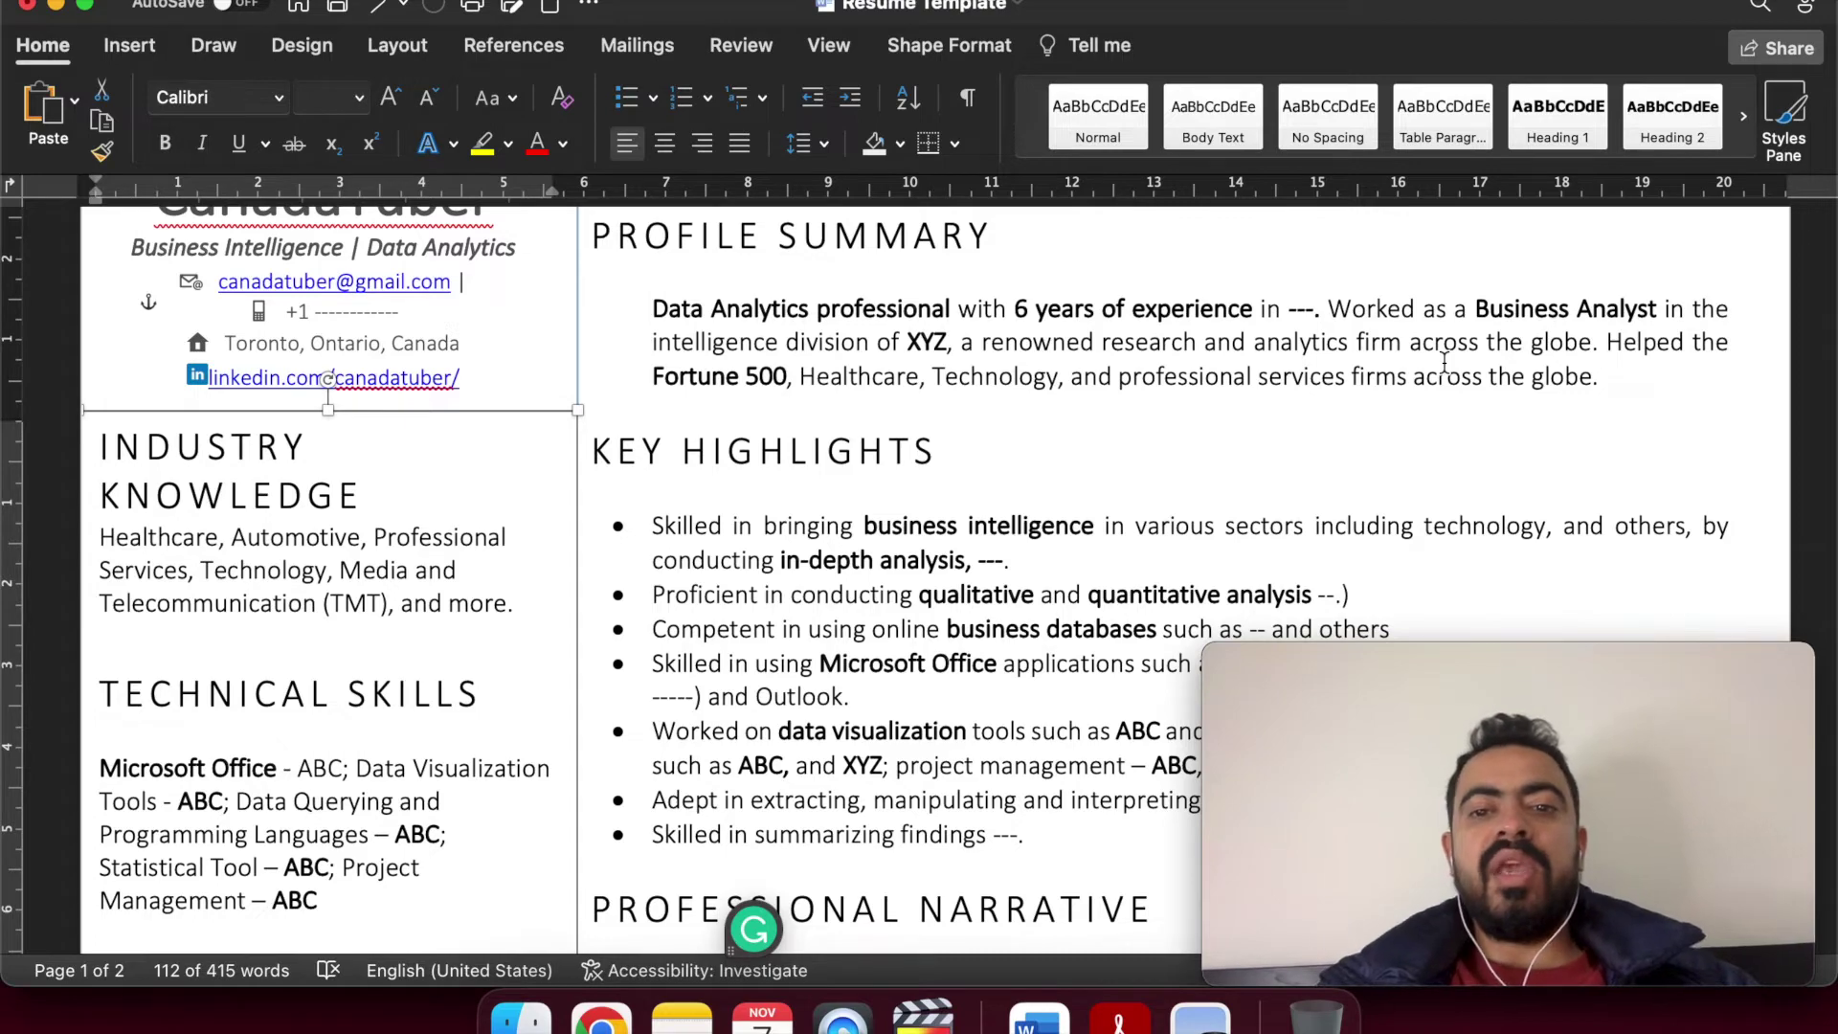
- Select the Roles and Responsibilities placeholder text
{"action": "scroll", "coordinate": [1445, 362], "scroll_direction": "down", "scroll_amount": 3}
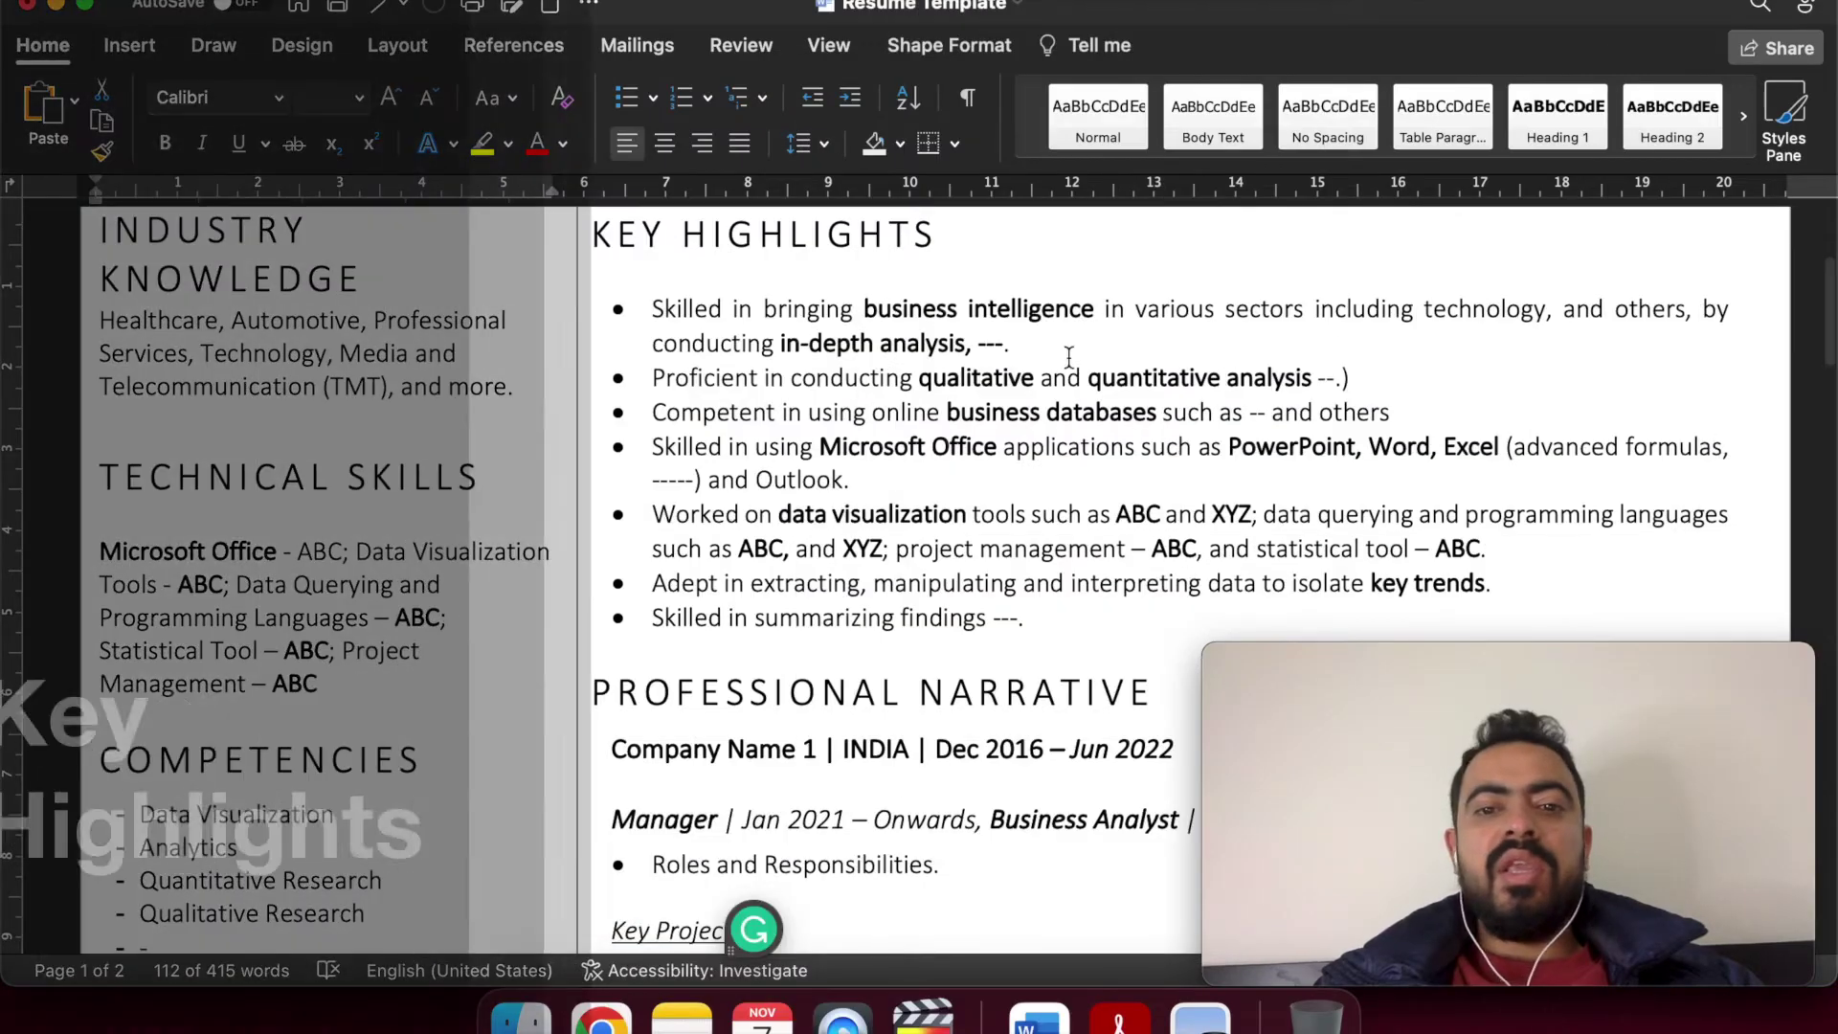
{"action": "scroll", "coordinate": [835, 447], "scroll_direction": "down", "scroll_amount": 12}
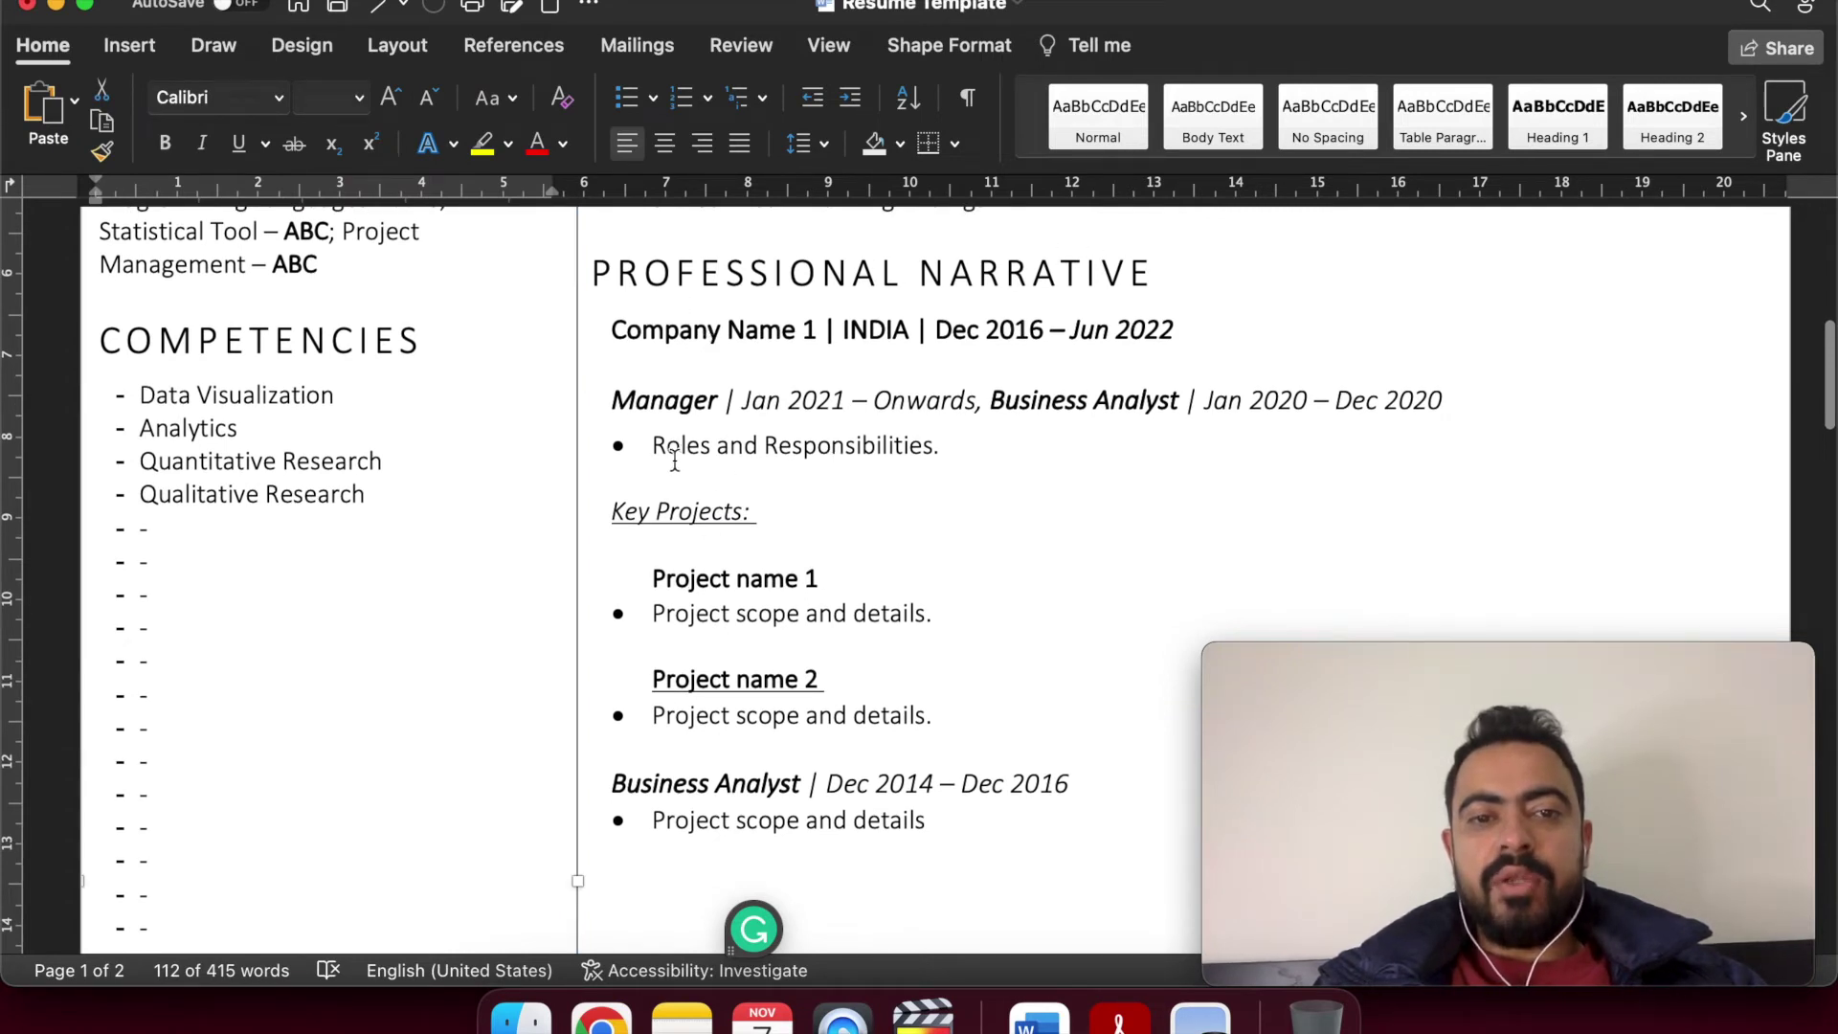
{"action": "left_click_drag", "start_coordinate": [670, 445], "coordinate": [922, 446]}
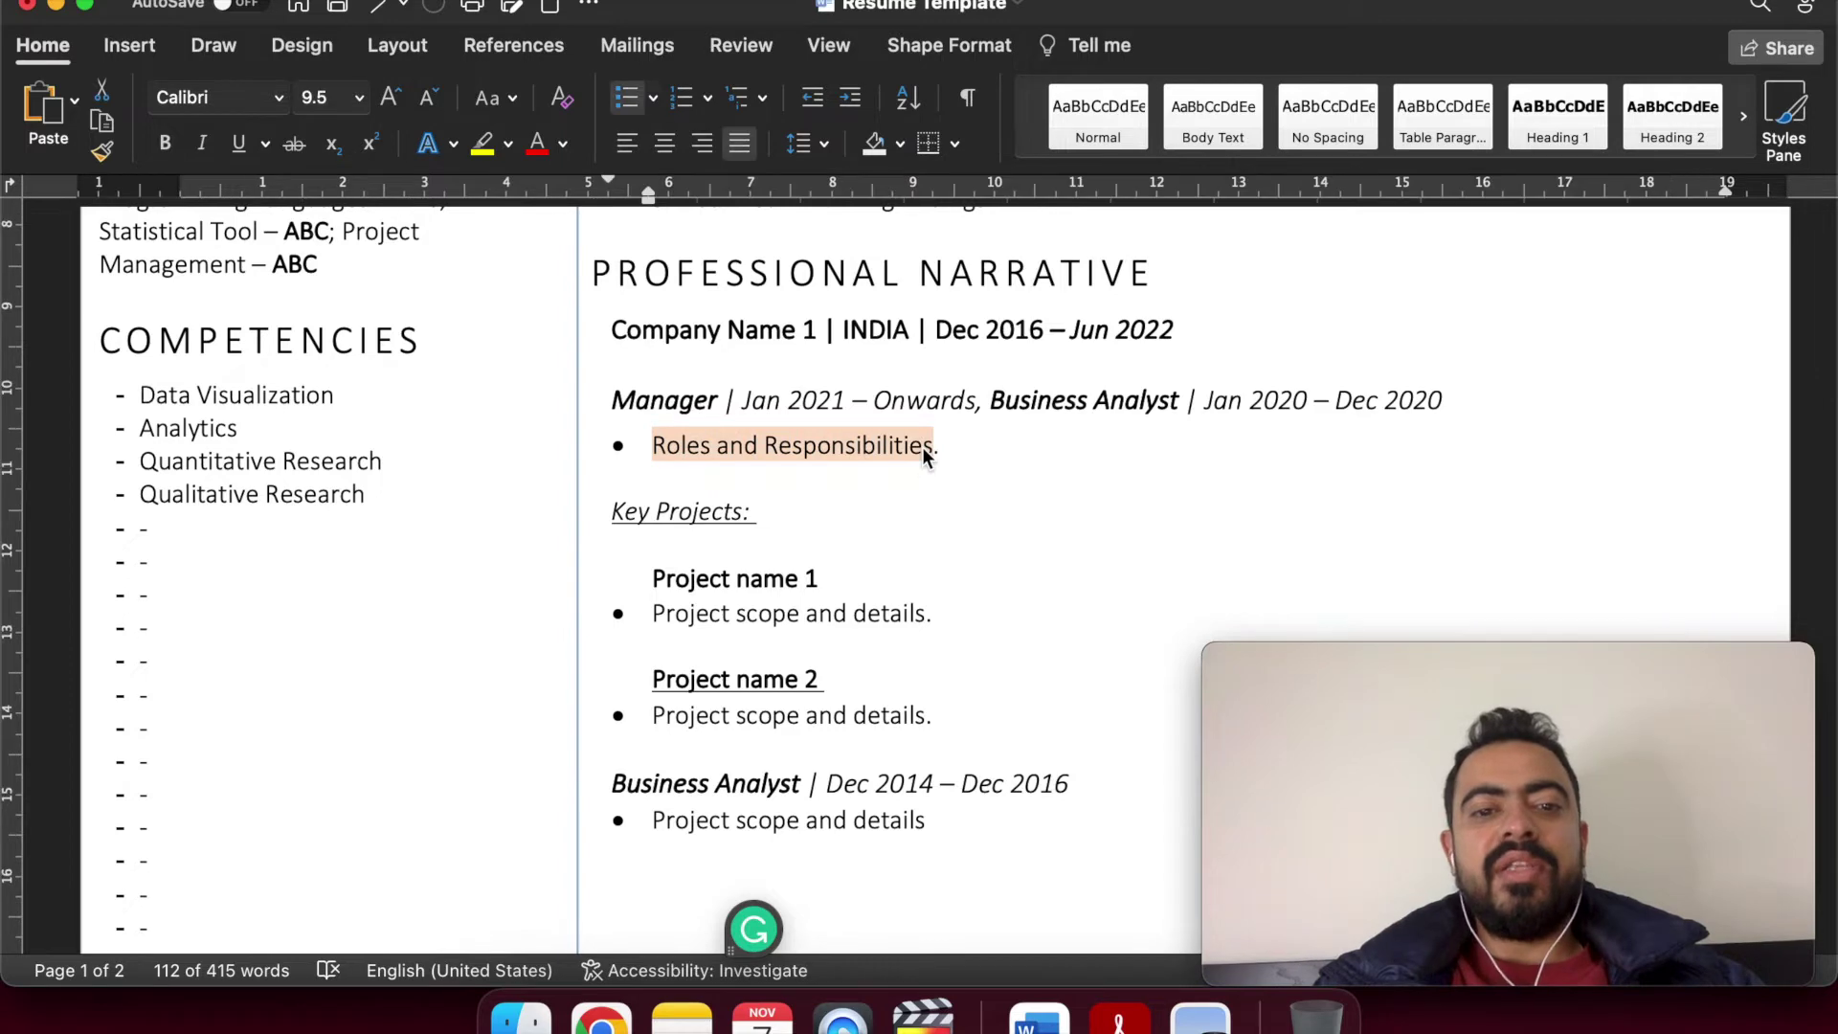
- Select all seven Key Highlights bullets, then clear the selection and keep them in view
{"action": "scroll", "coordinate": [1037, 565], "scroll_direction": "up", "scroll_amount": 5}
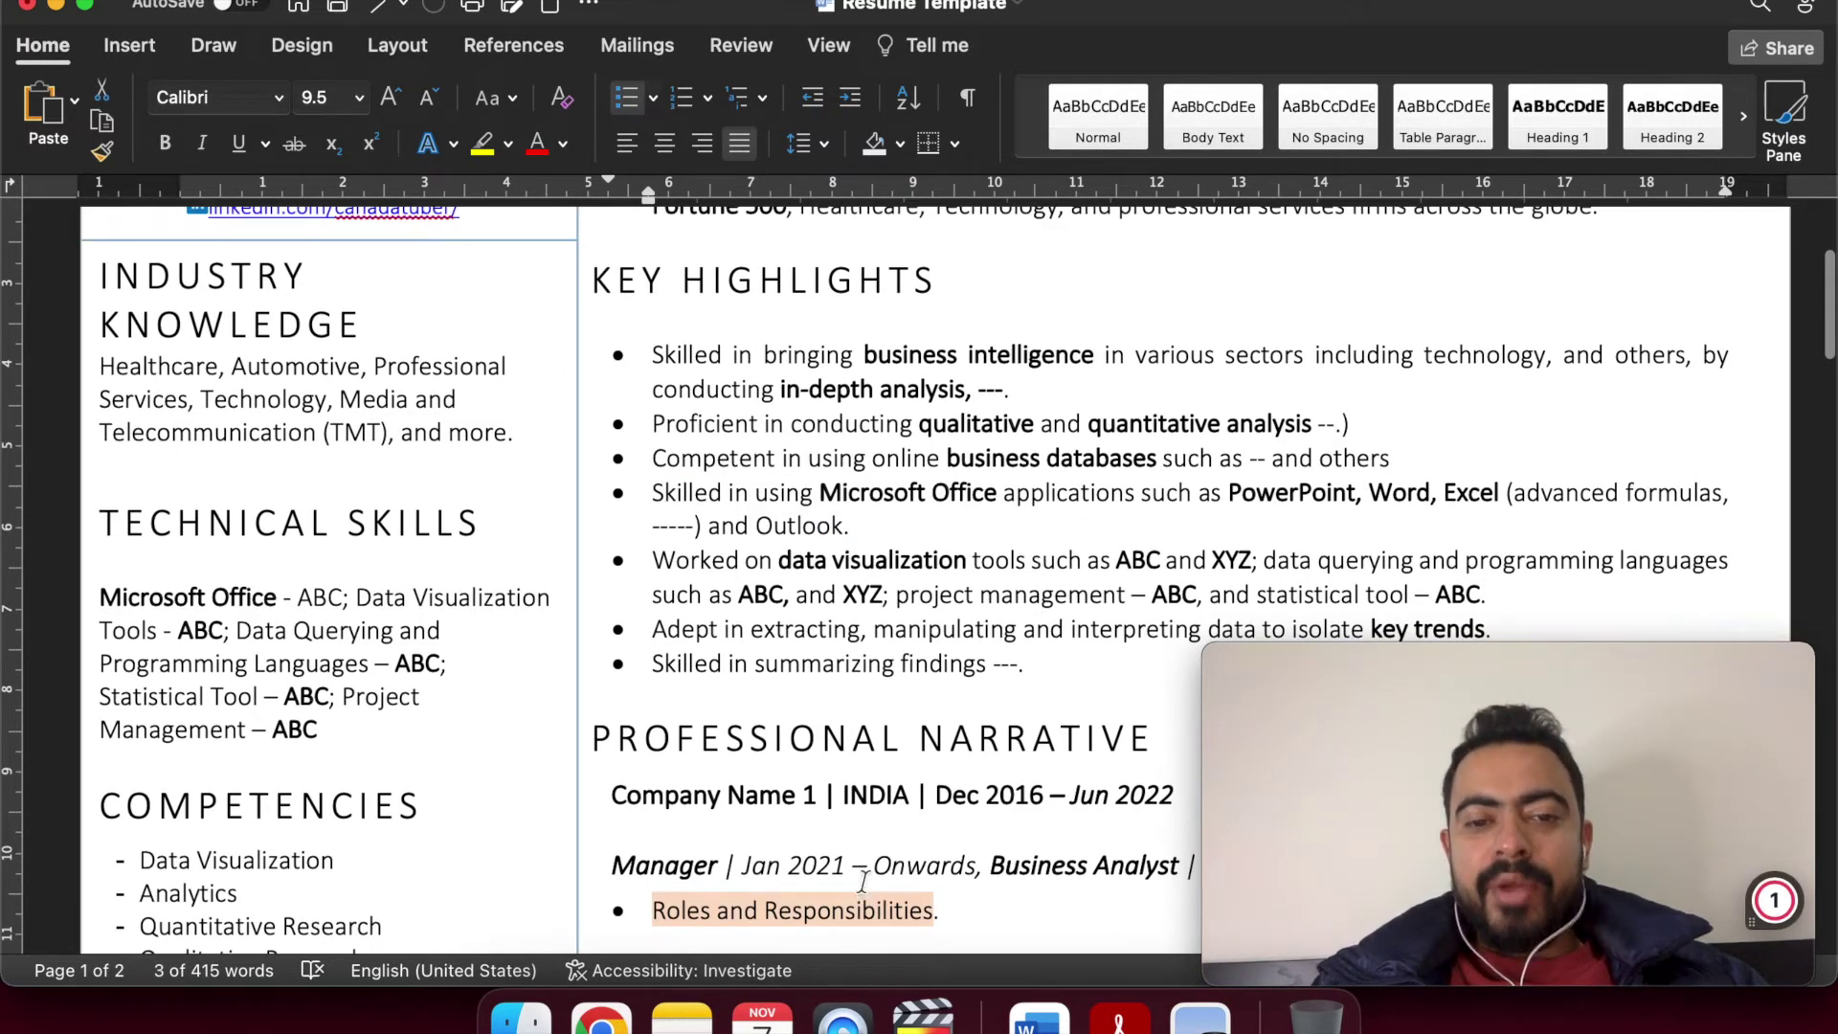
{"action": "left_click_drag", "start_coordinate": [657, 362], "coordinate": [1120, 670]}
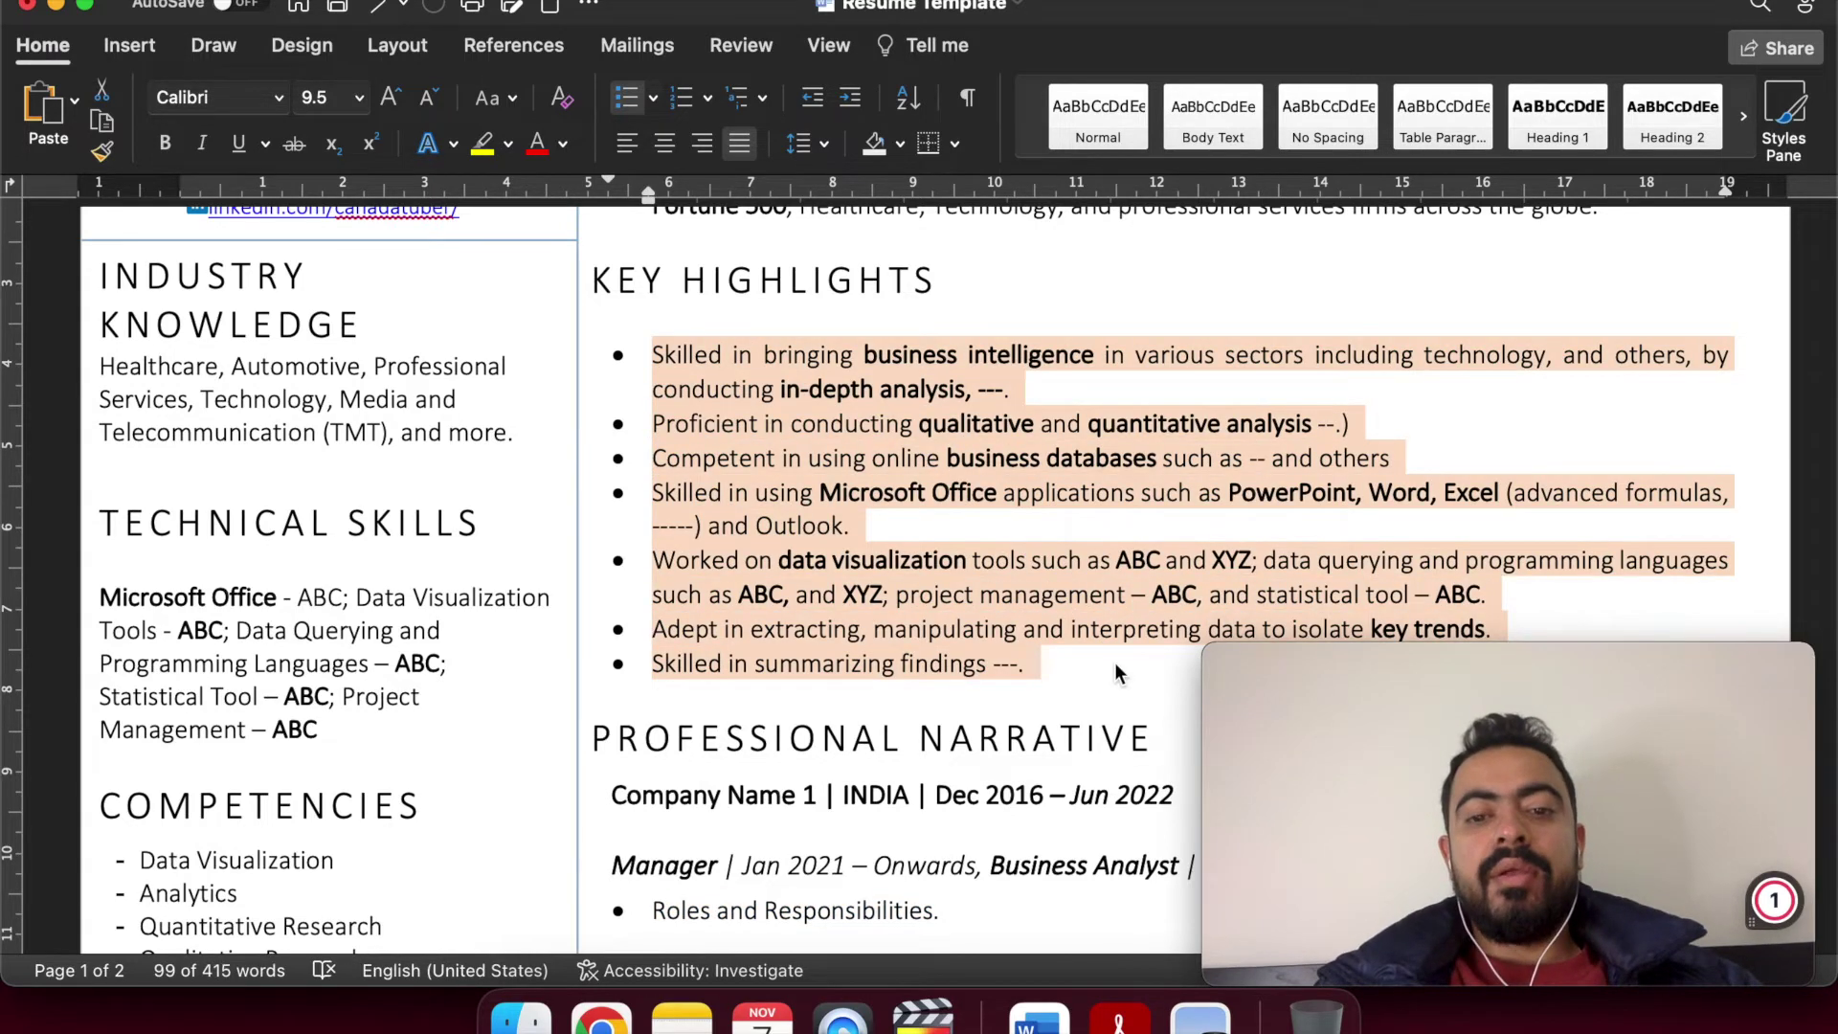
{"action": "scroll", "coordinate": [1116, 661], "scroll_direction": "down", "scroll_amount": 3}
{"action": "left_click", "coordinate": [1036, 680]}
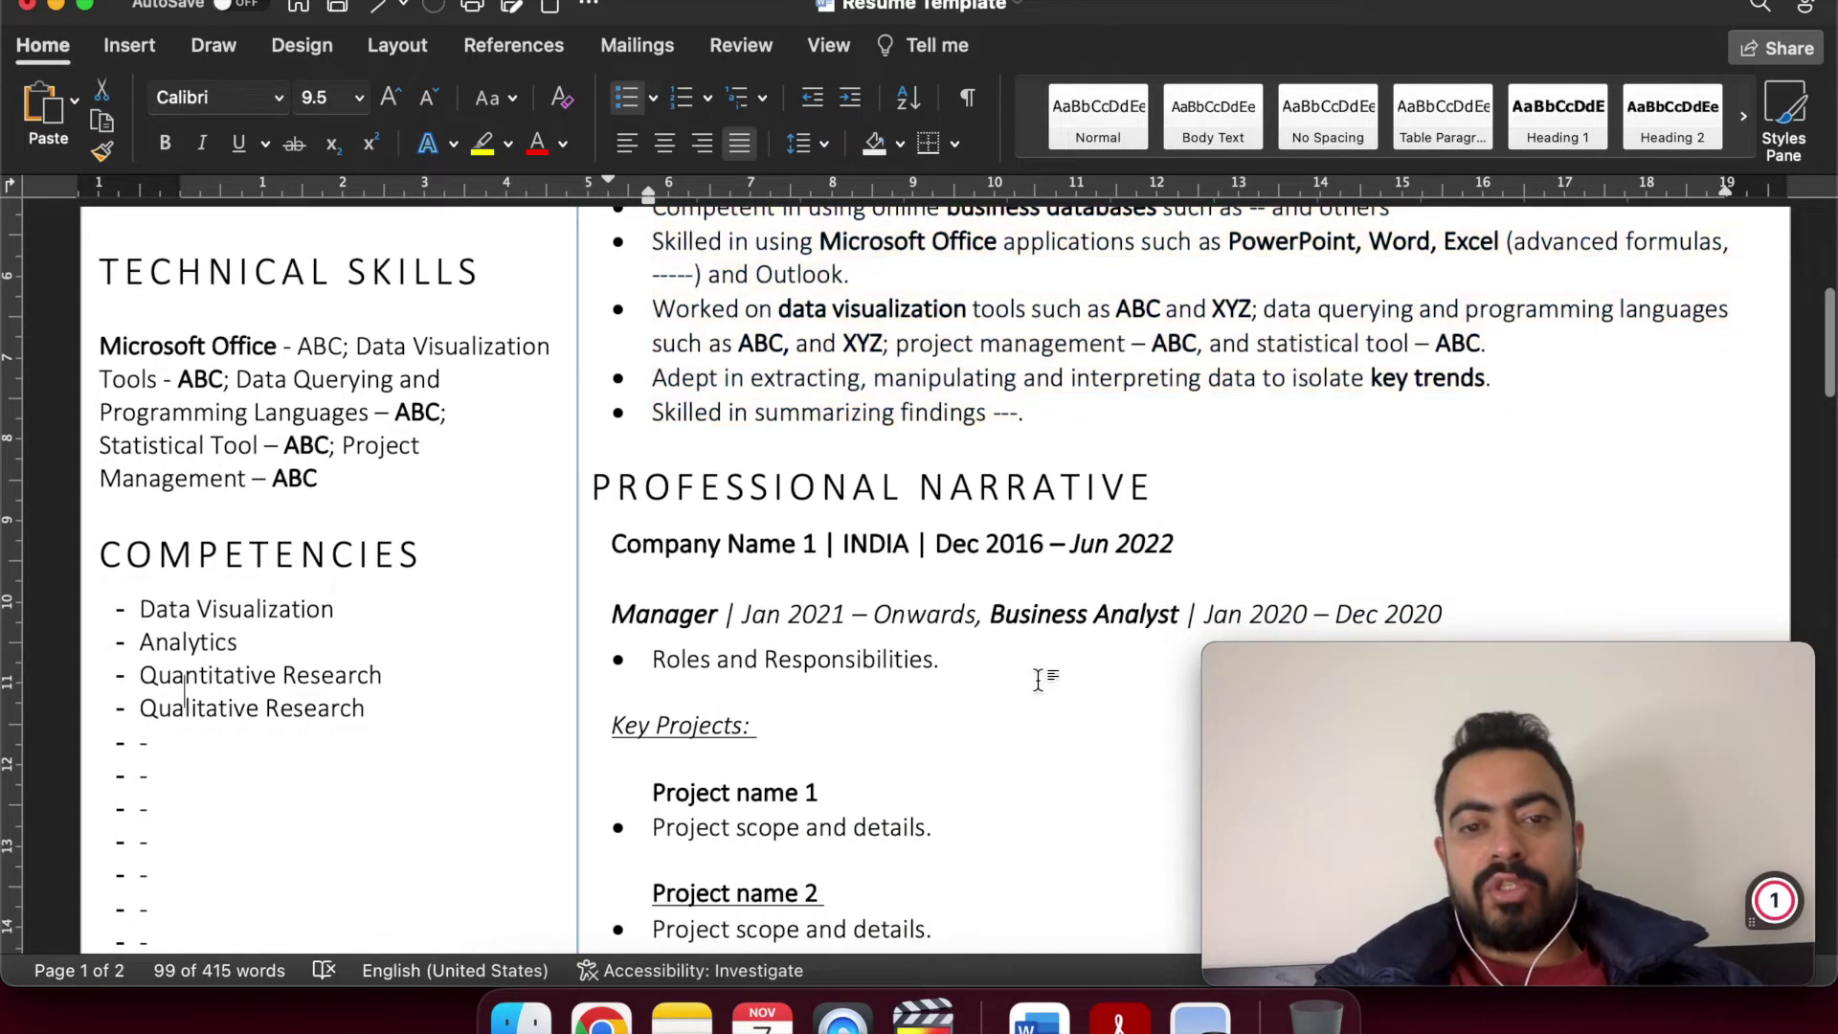
{"action": "scroll", "coordinate": [1038, 681], "scroll_direction": "up", "scroll_amount": 4}
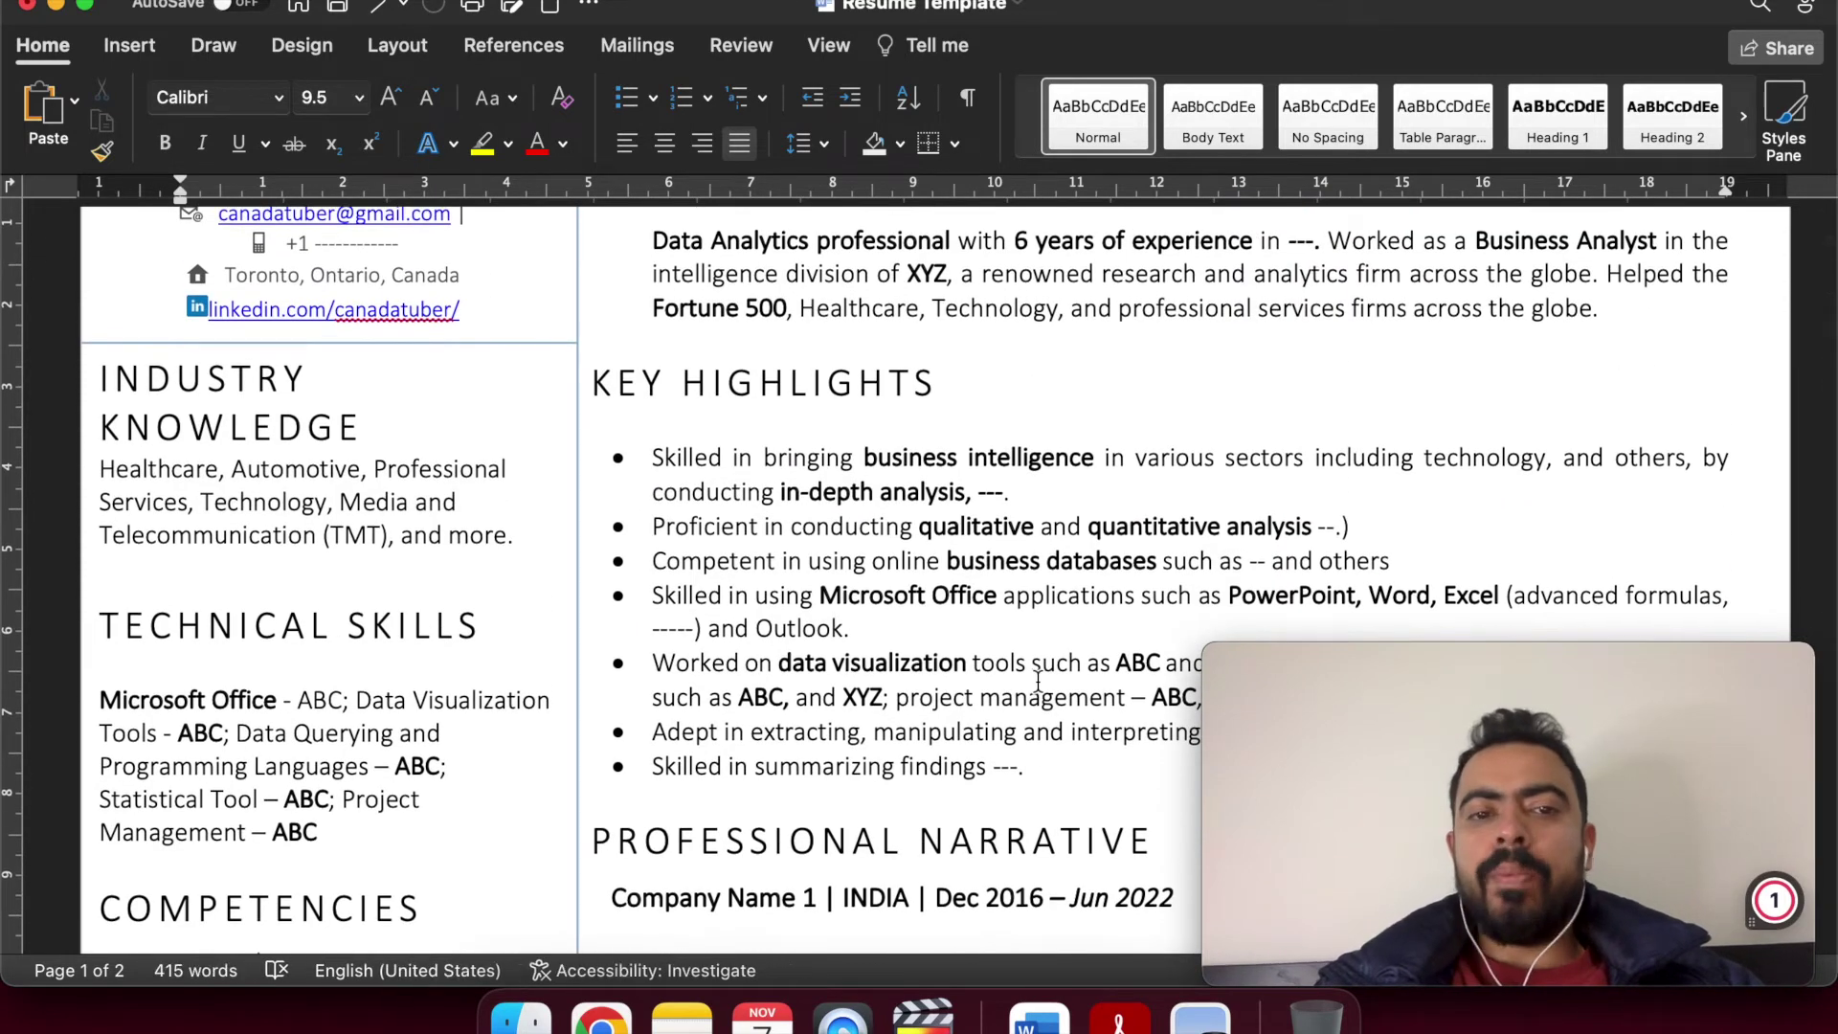
{"action": "scroll", "coordinate": [1039, 681], "scroll_direction": "down", "scroll_amount": 2}
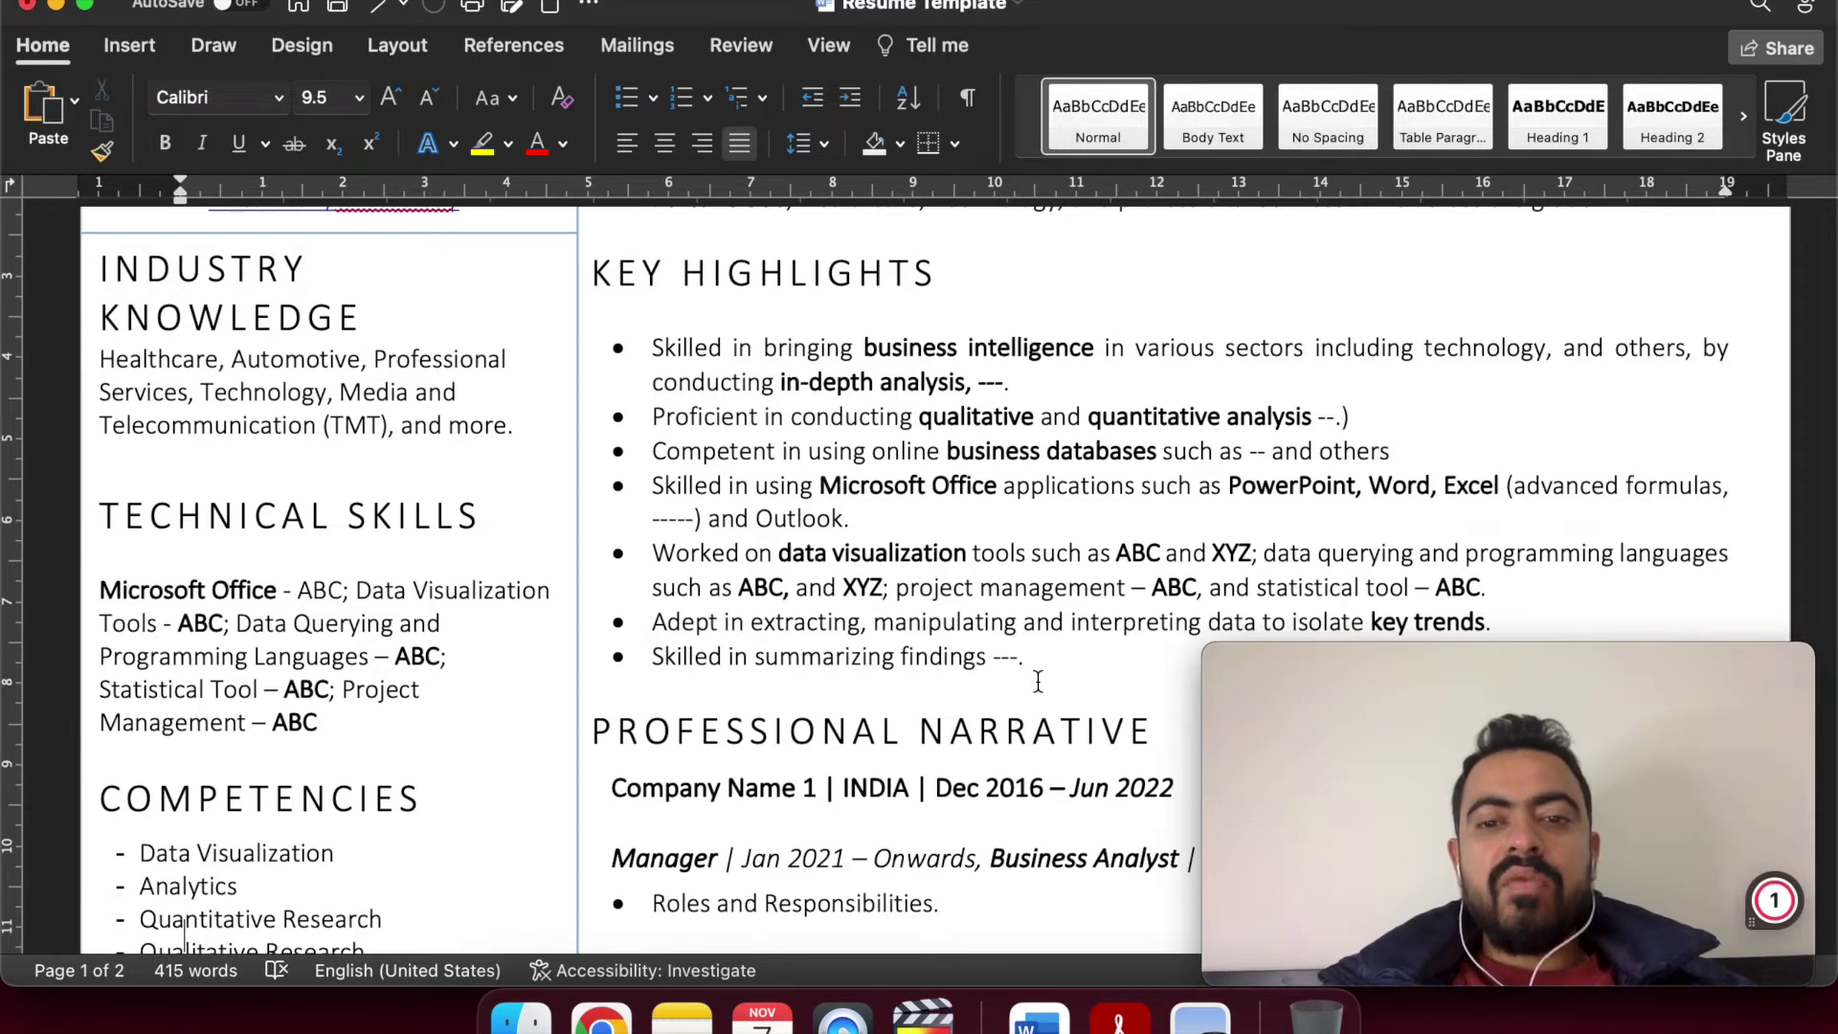
{"action": "scroll", "coordinate": [973, 681], "scroll_direction": "down", "scroll_amount": 2}
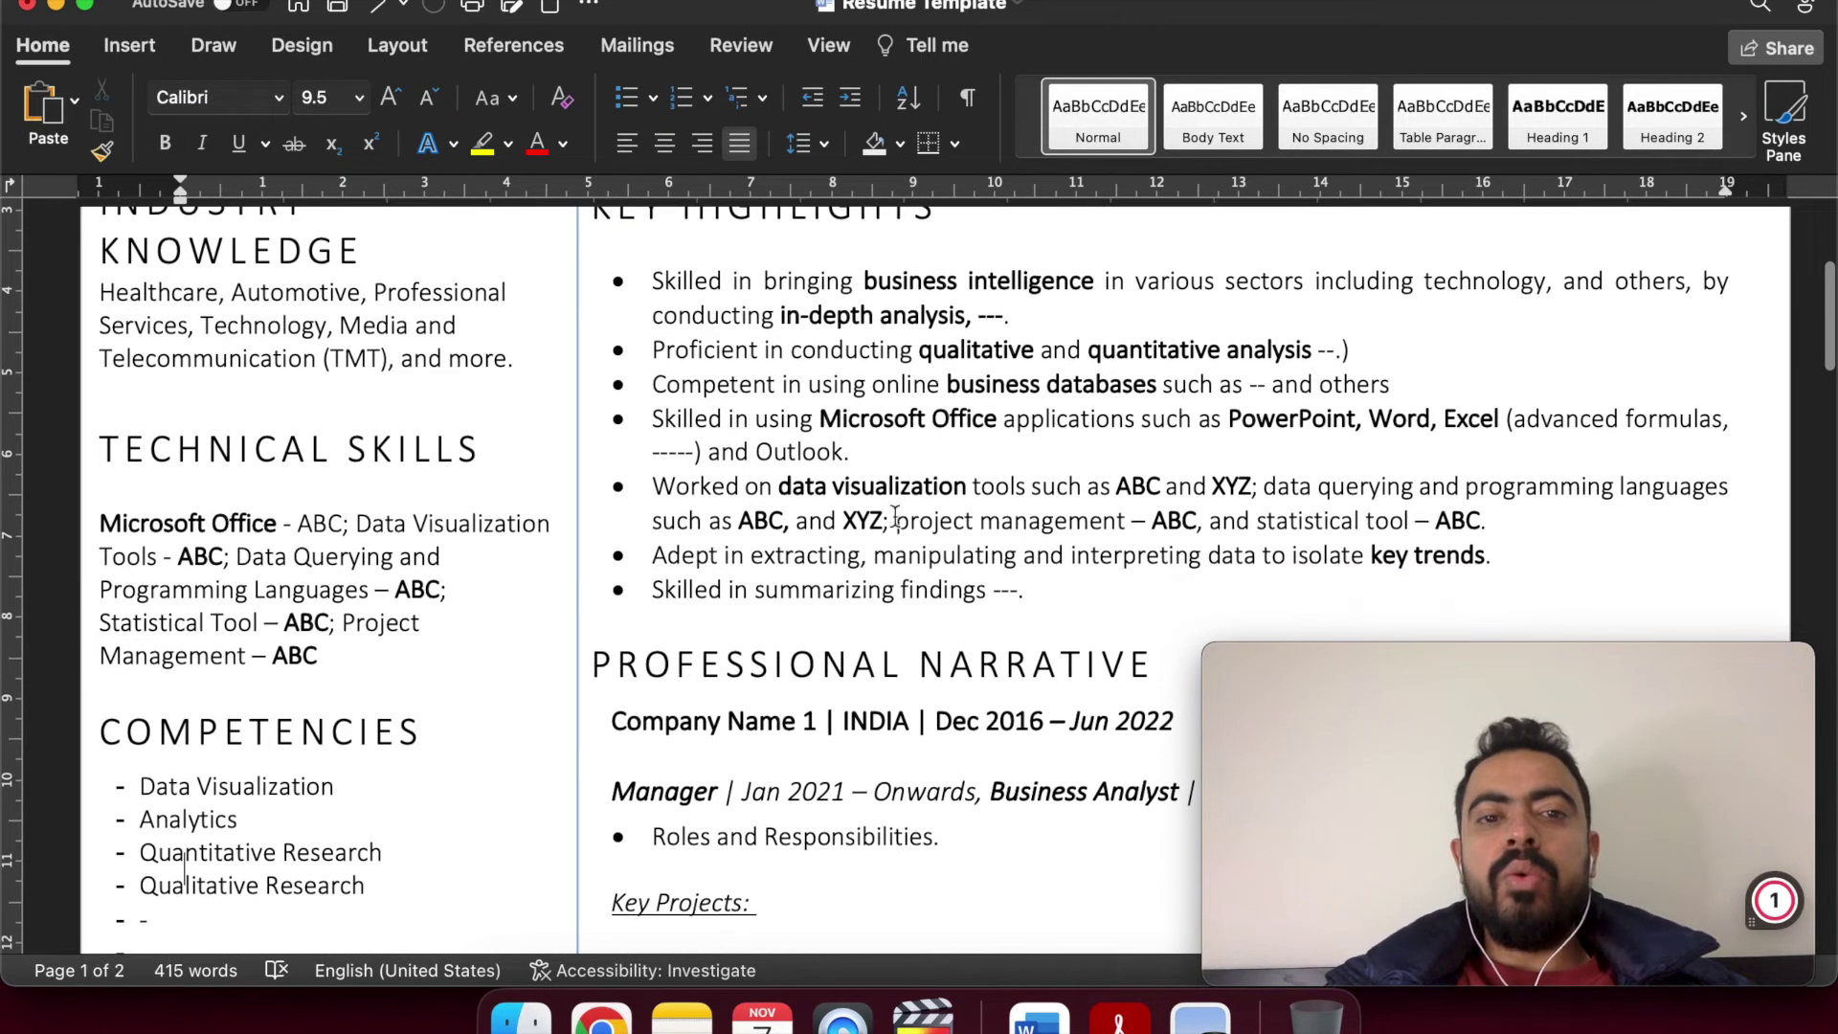
{"action": "scroll", "coordinate": [831, 426], "scroll_direction": "up", "scroll_amount": 1}
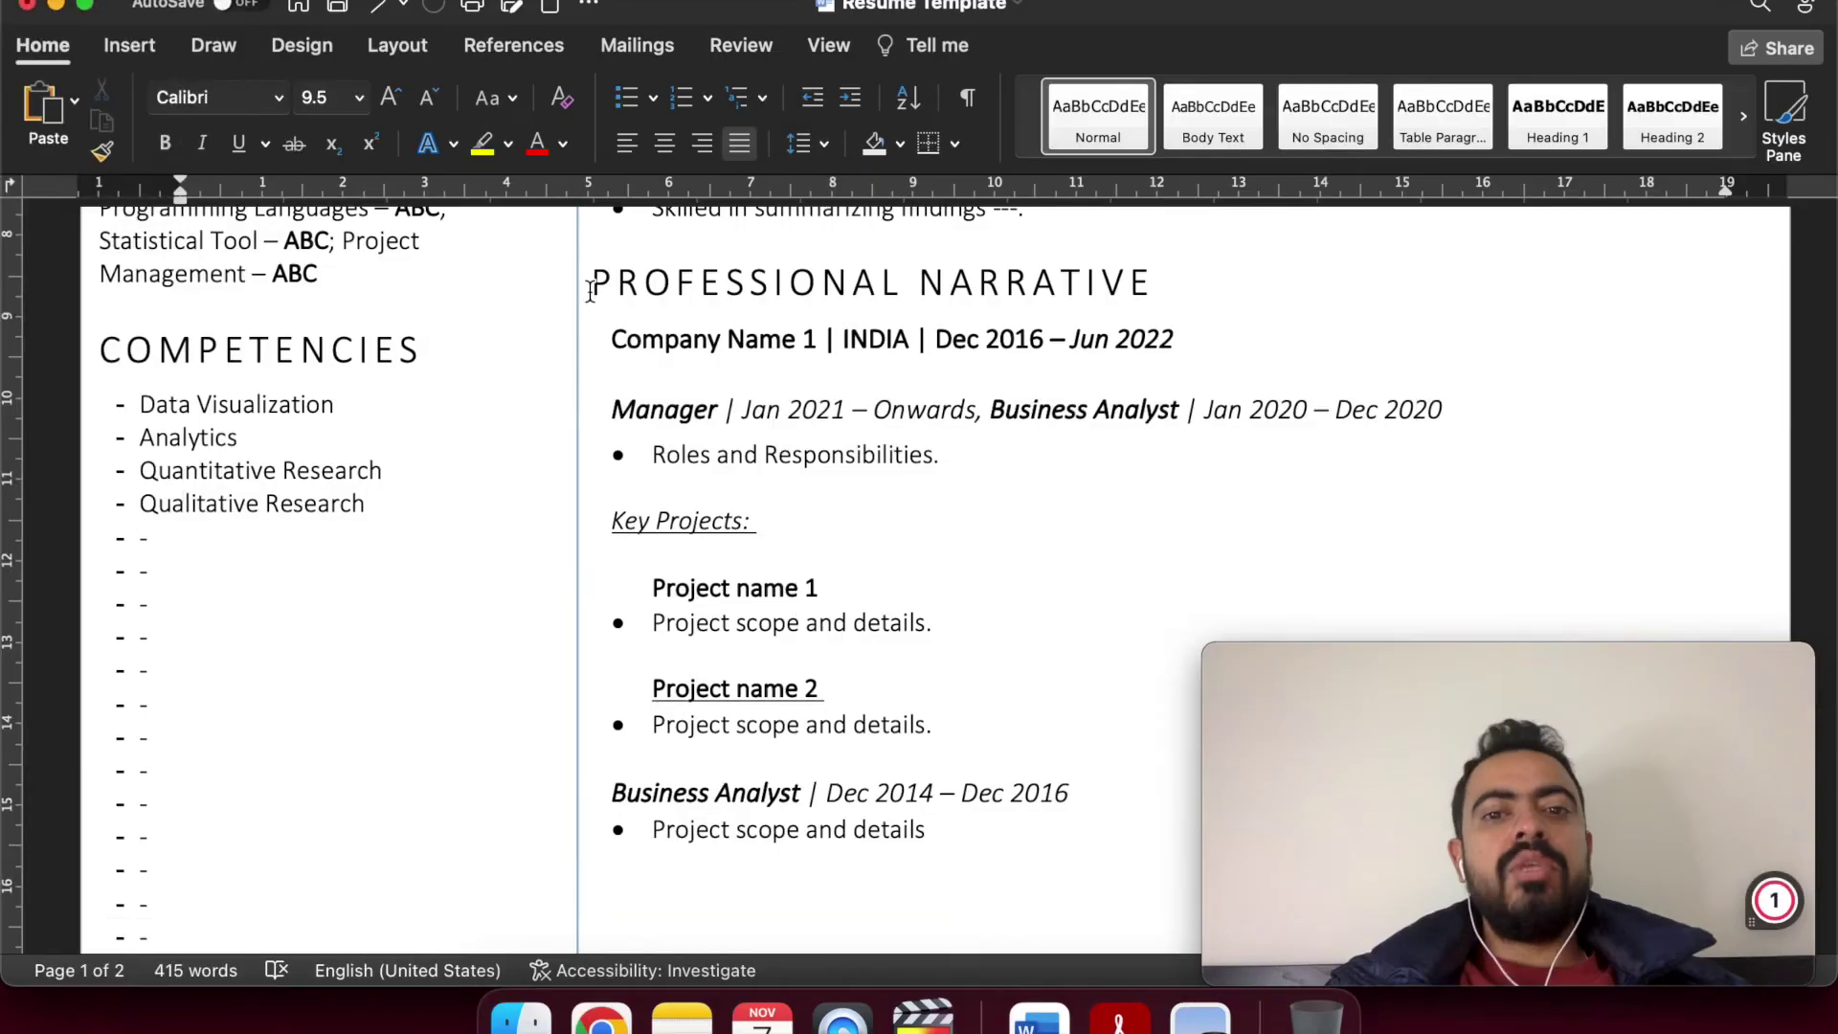
{"action": "scroll", "coordinate": [1088, 412], "scroll_direction": "up", "scroll_amount": 15}
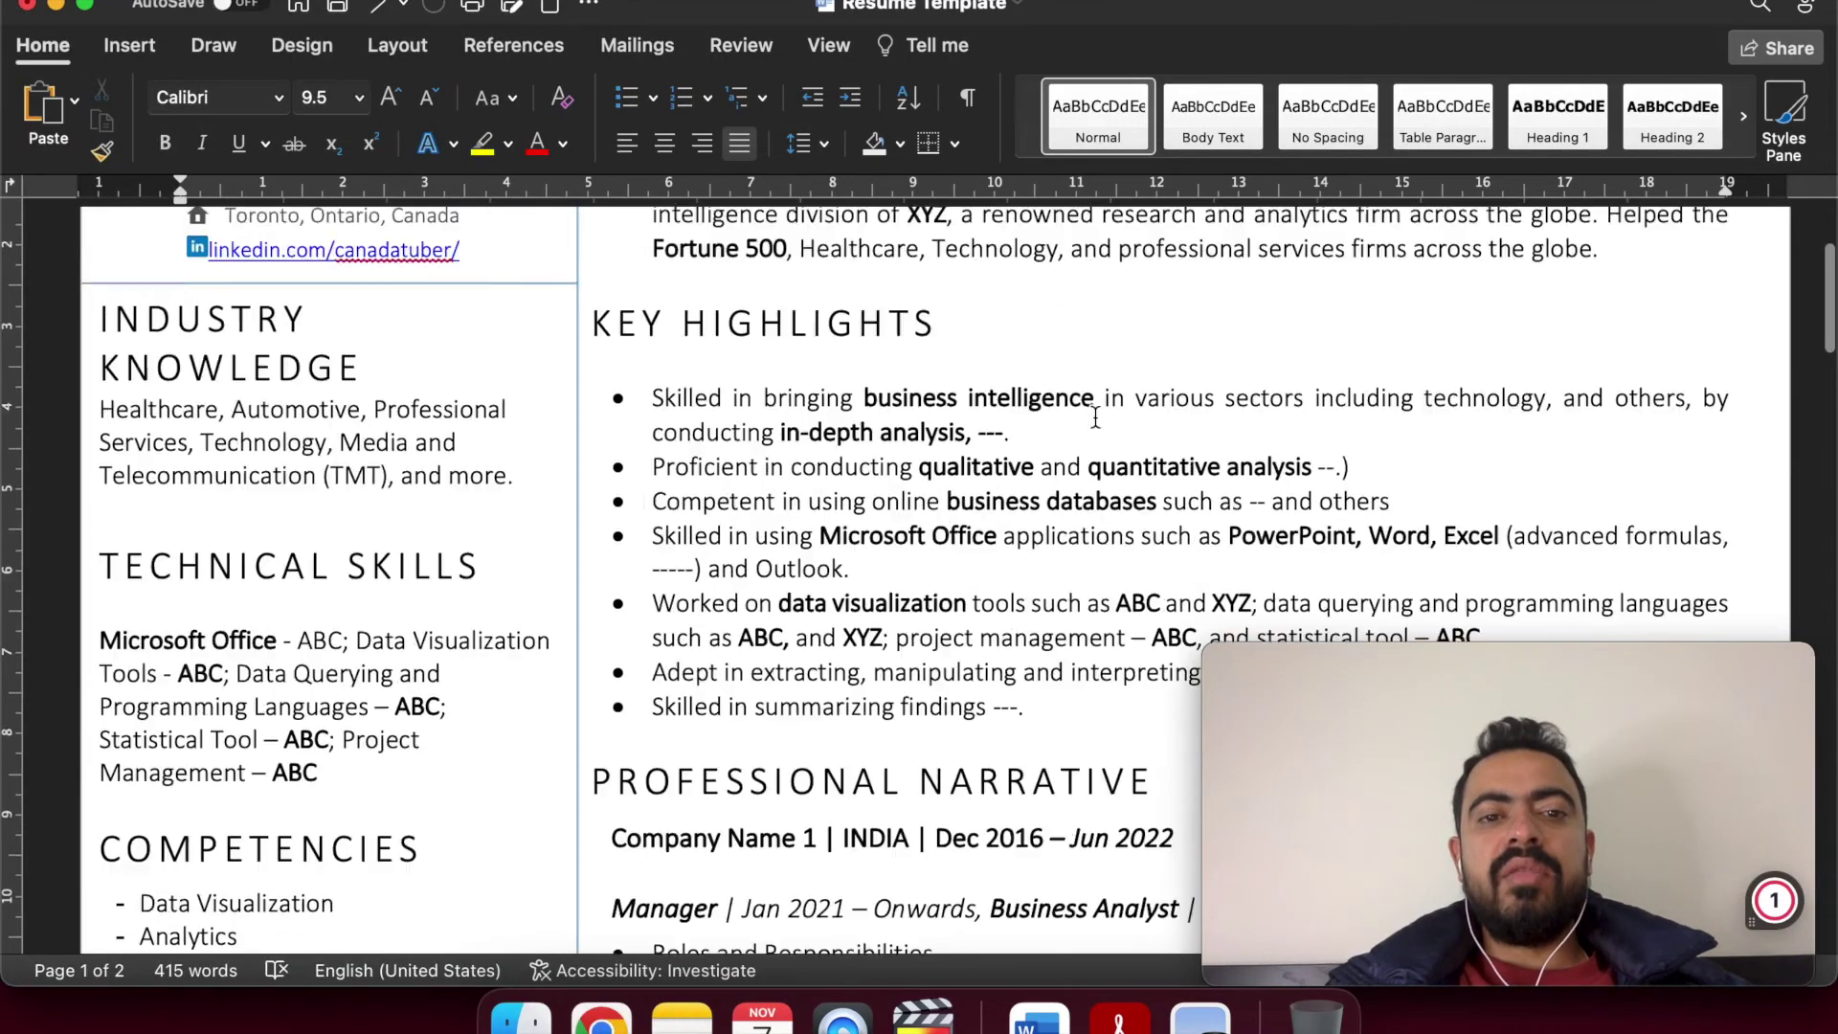
{"action": "scroll", "coordinate": [1095, 416], "scroll_direction": "down", "scroll_amount": 2}
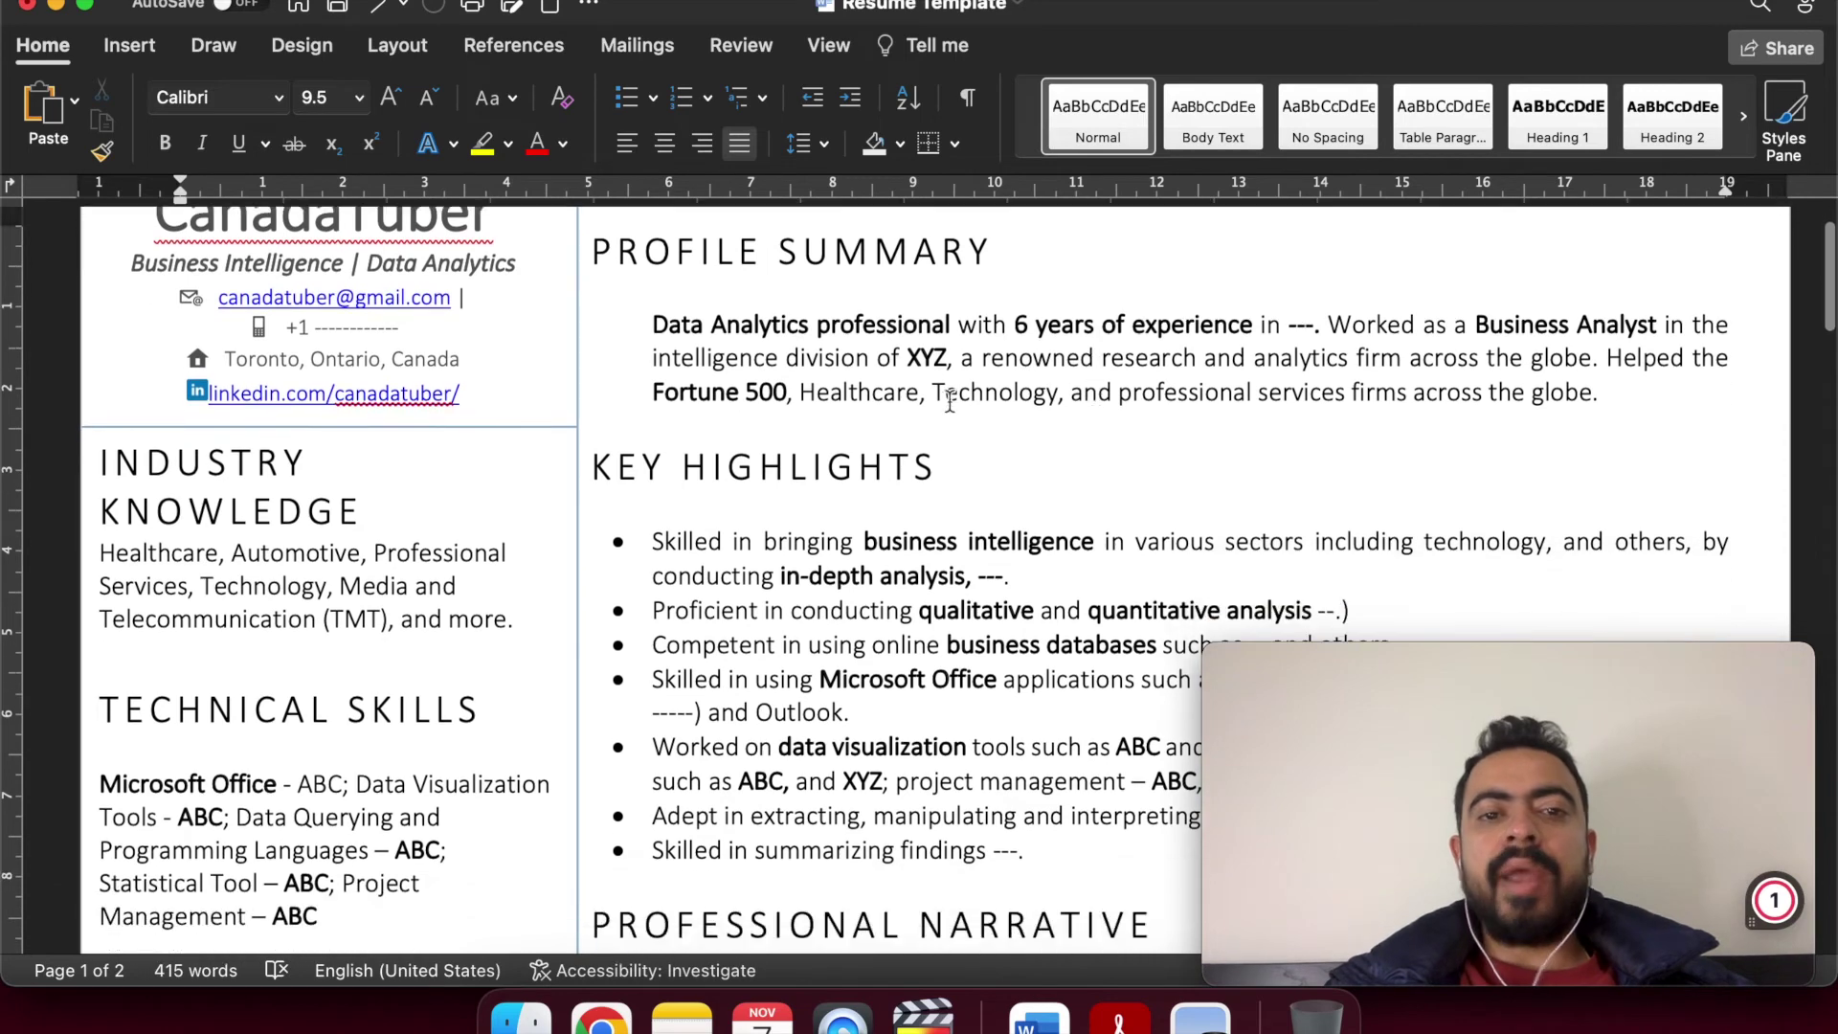
{"action": "scroll", "coordinate": [965, 373], "scroll_direction": "down", "scroll_amount": 5}
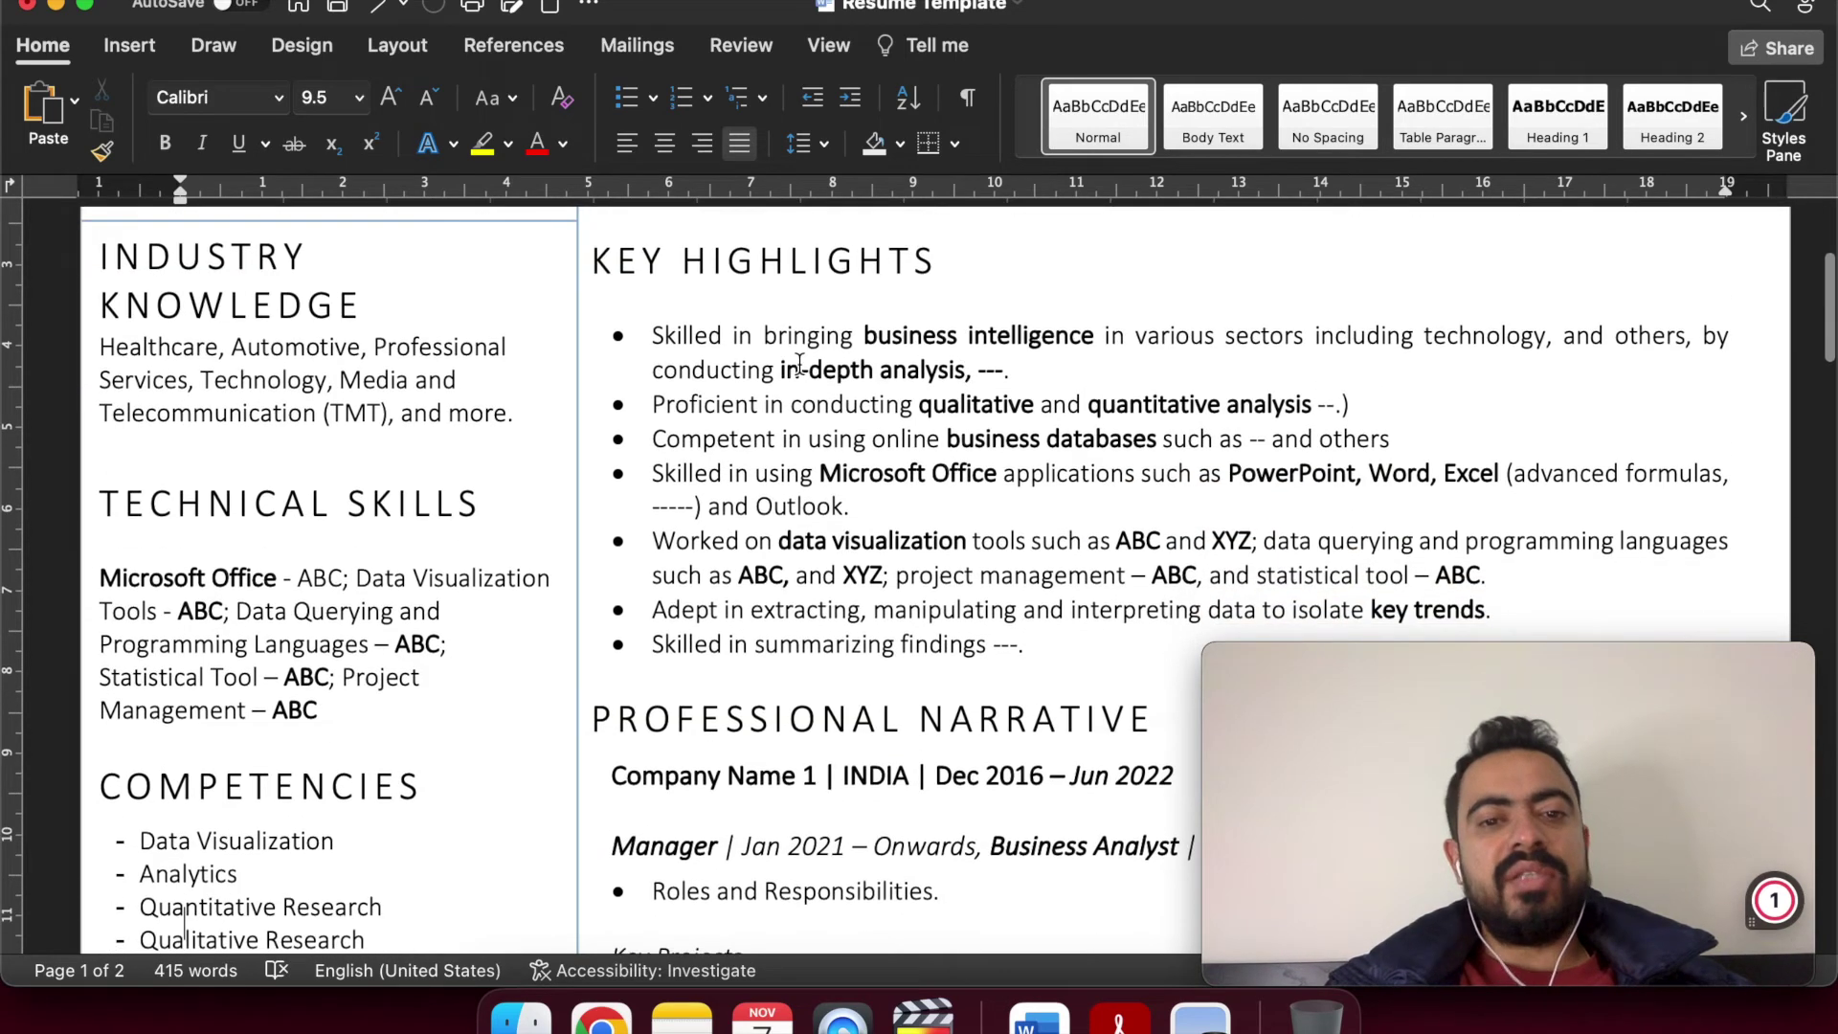
{"action": "scroll", "coordinate": [872, 392], "scroll_direction": "down", "scroll_amount": 9}
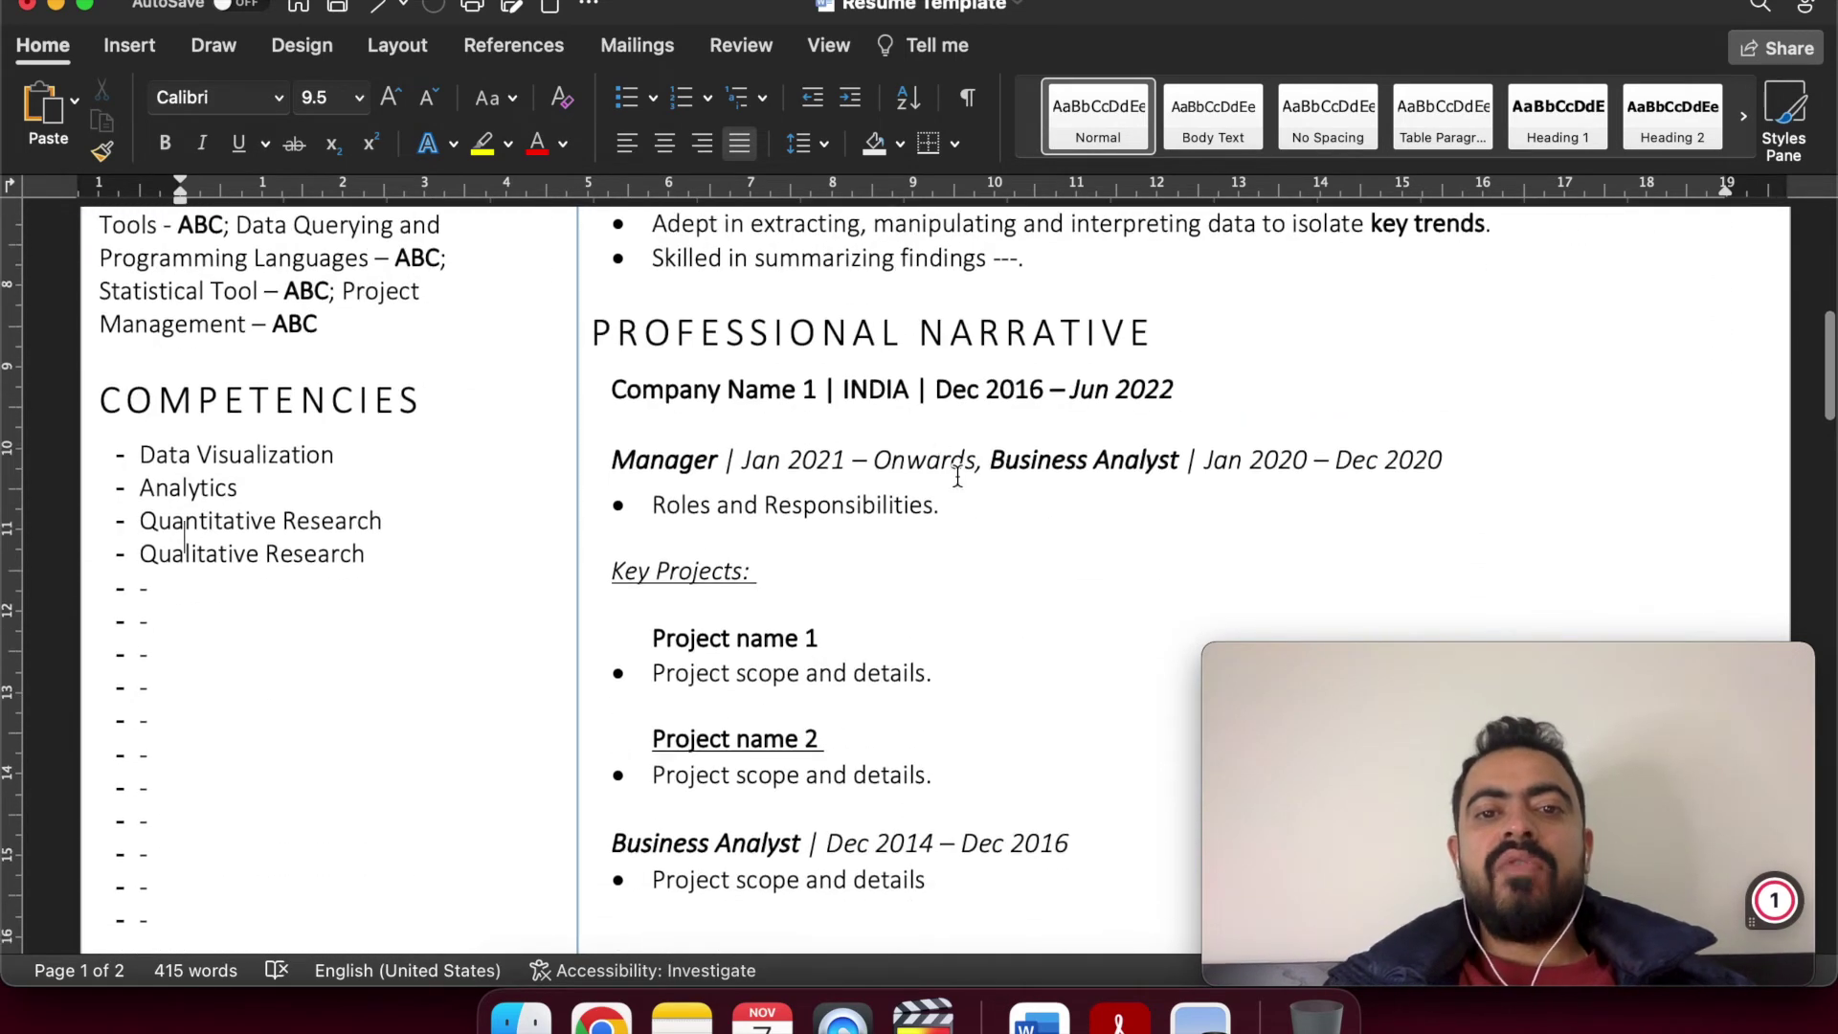
{"action": "scroll", "coordinate": [957, 473], "scroll_direction": "up", "scroll_amount": 8}
{"action": "scroll", "coordinate": [957, 474], "scroll_direction": "up", "scroll_amount": 2}
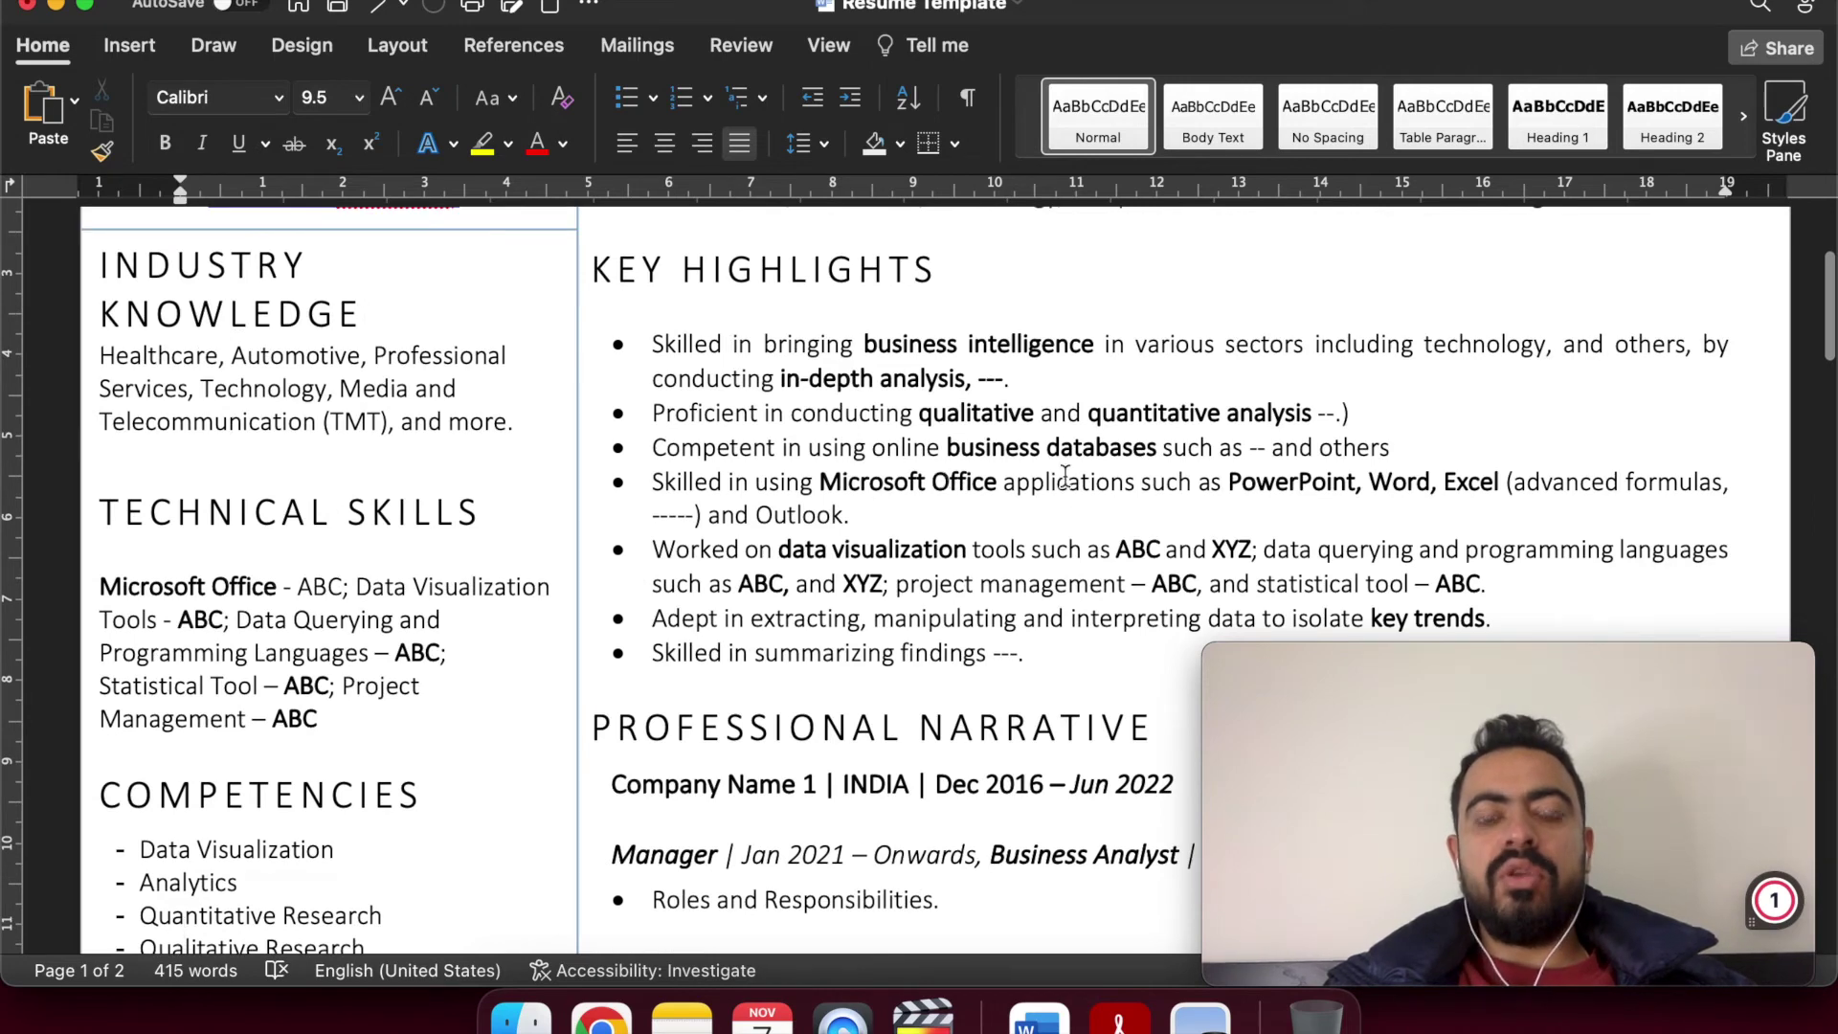
{"action": "scroll", "coordinate": [1064, 476], "scroll_direction": "up", "scroll_amount": 4}
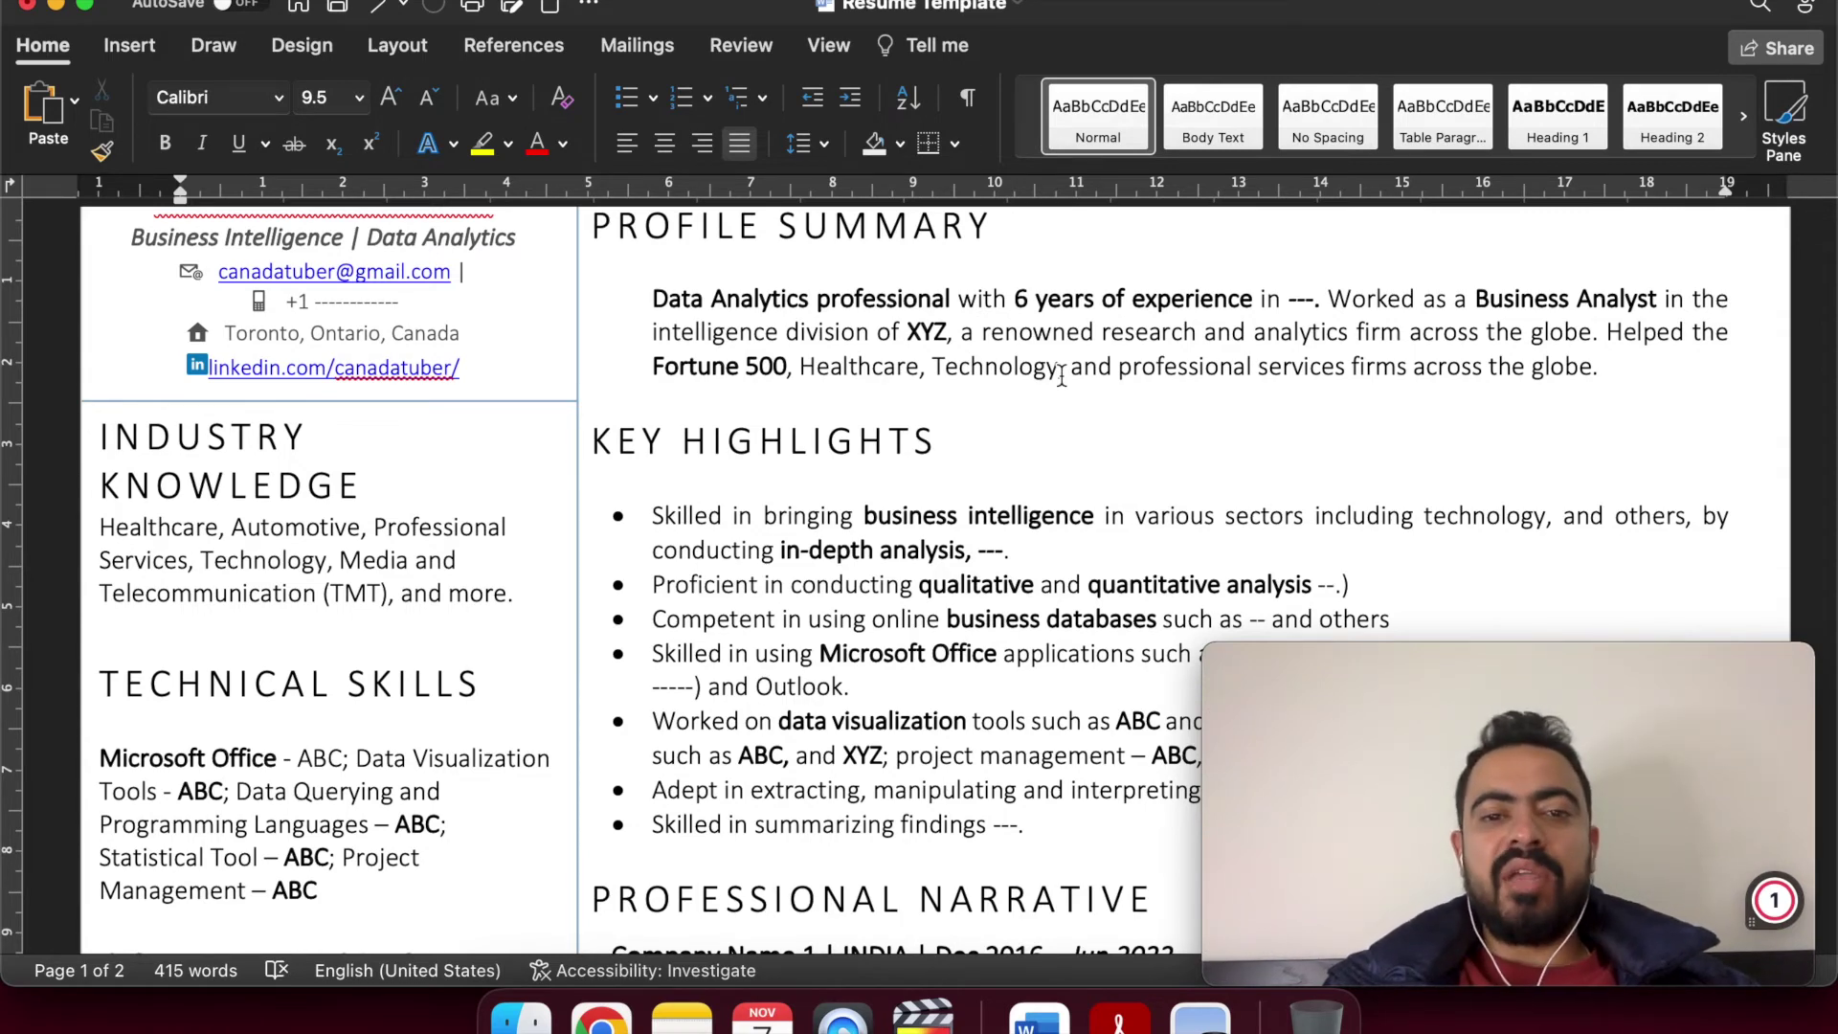
{"action": "scroll", "coordinate": [1061, 375], "scroll_direction": "down", "scroll_amount": 3}
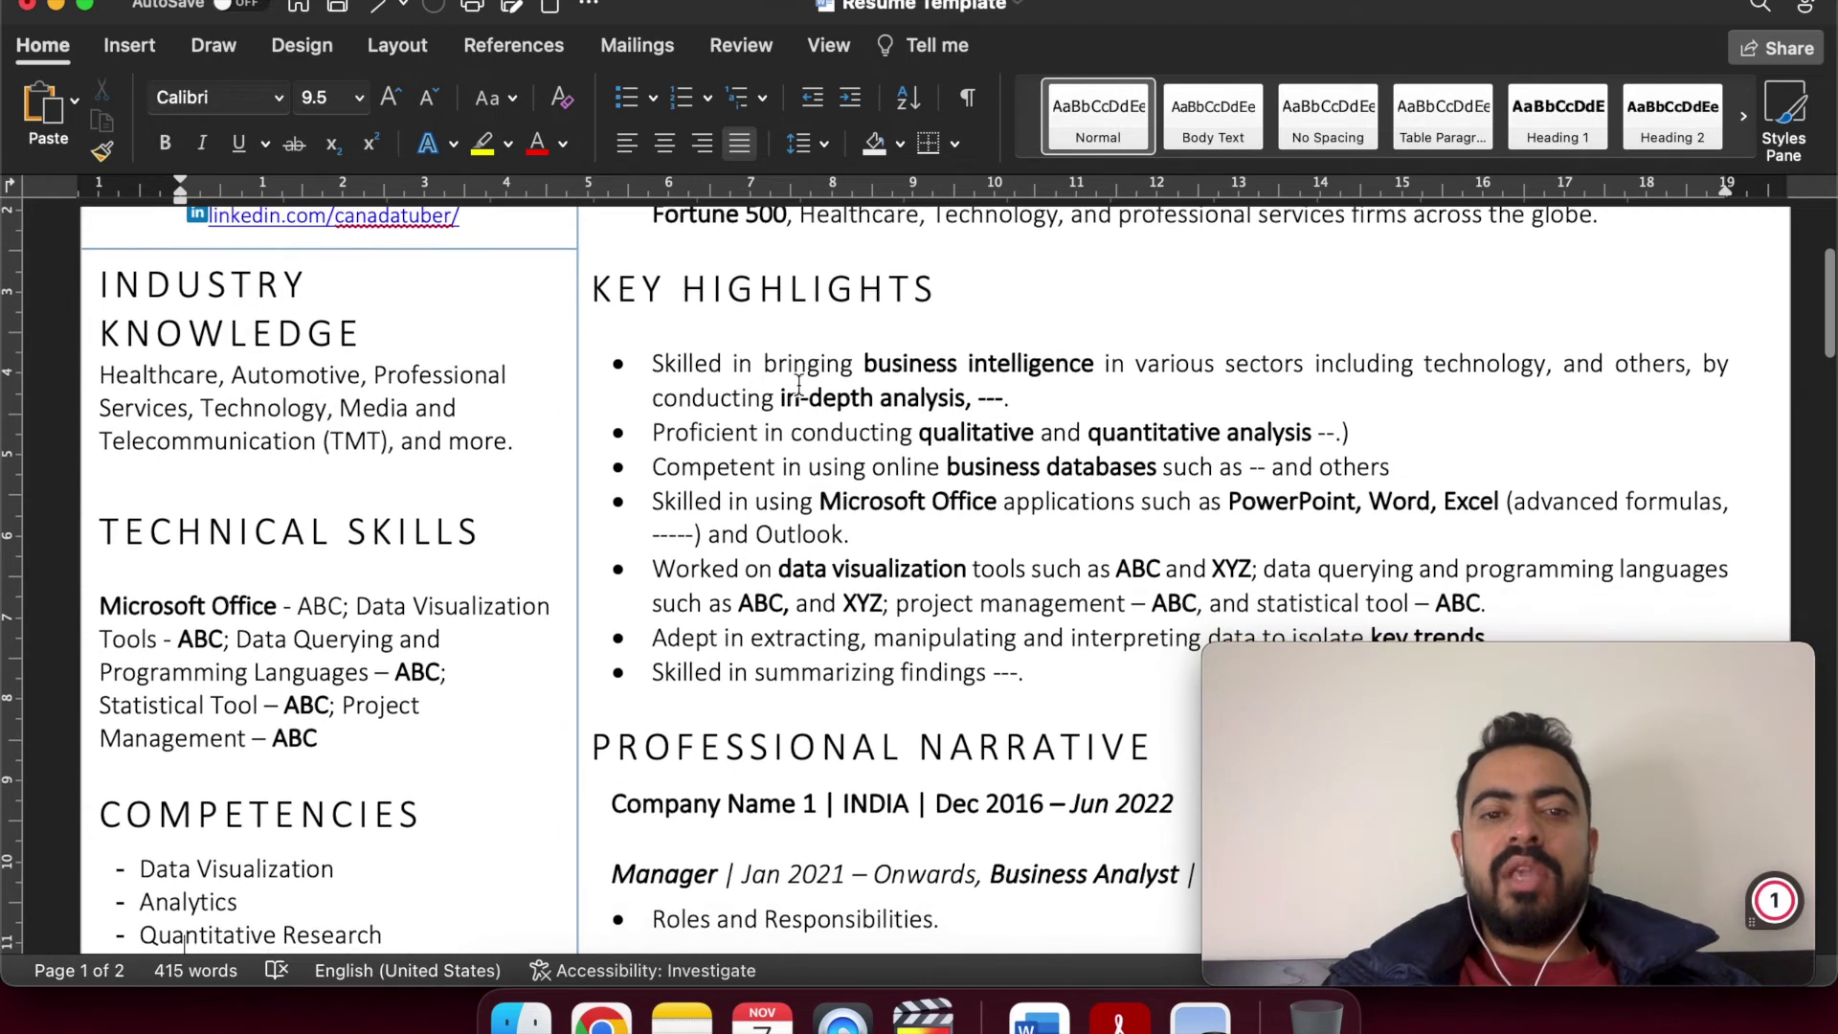
{"action": "scroll", "coordinate": [855, 406], "scroll_direction": "down", "scroll_amount": 1}
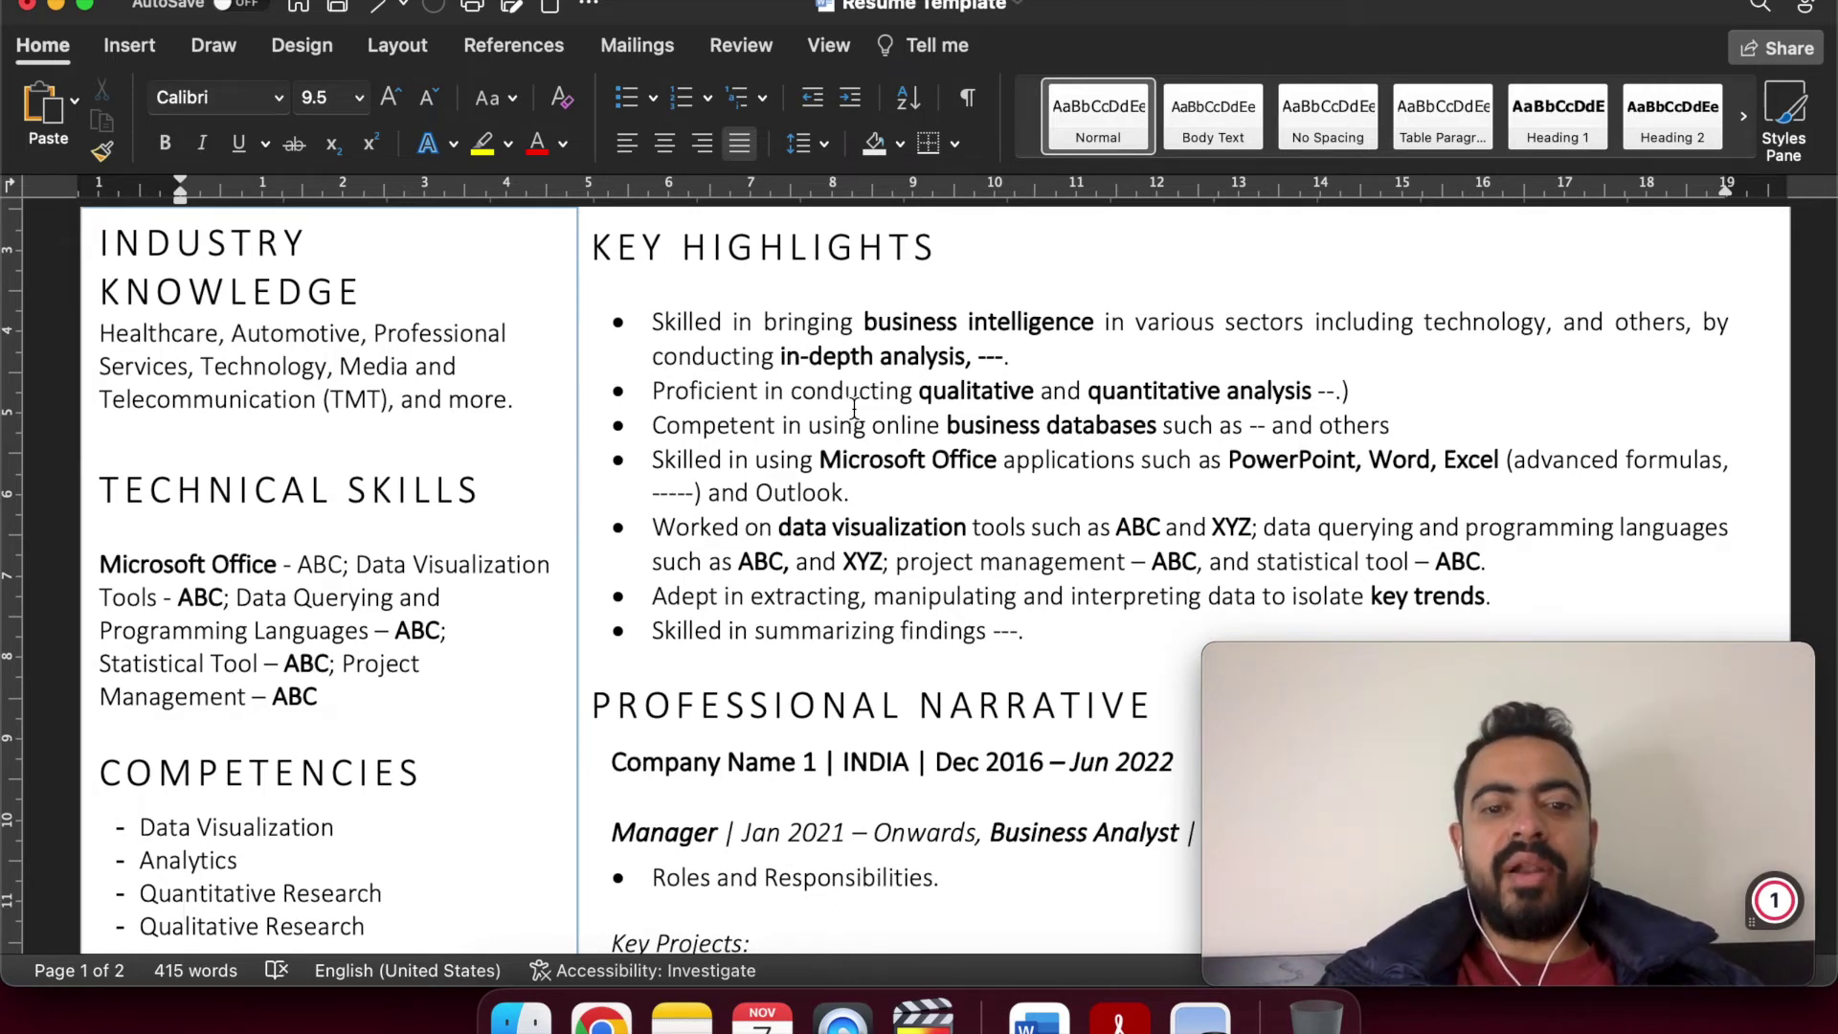
{"action": "scroll", "coordinate": [855, 406], "scroll_direction": "down", "scroll_amount": 8}
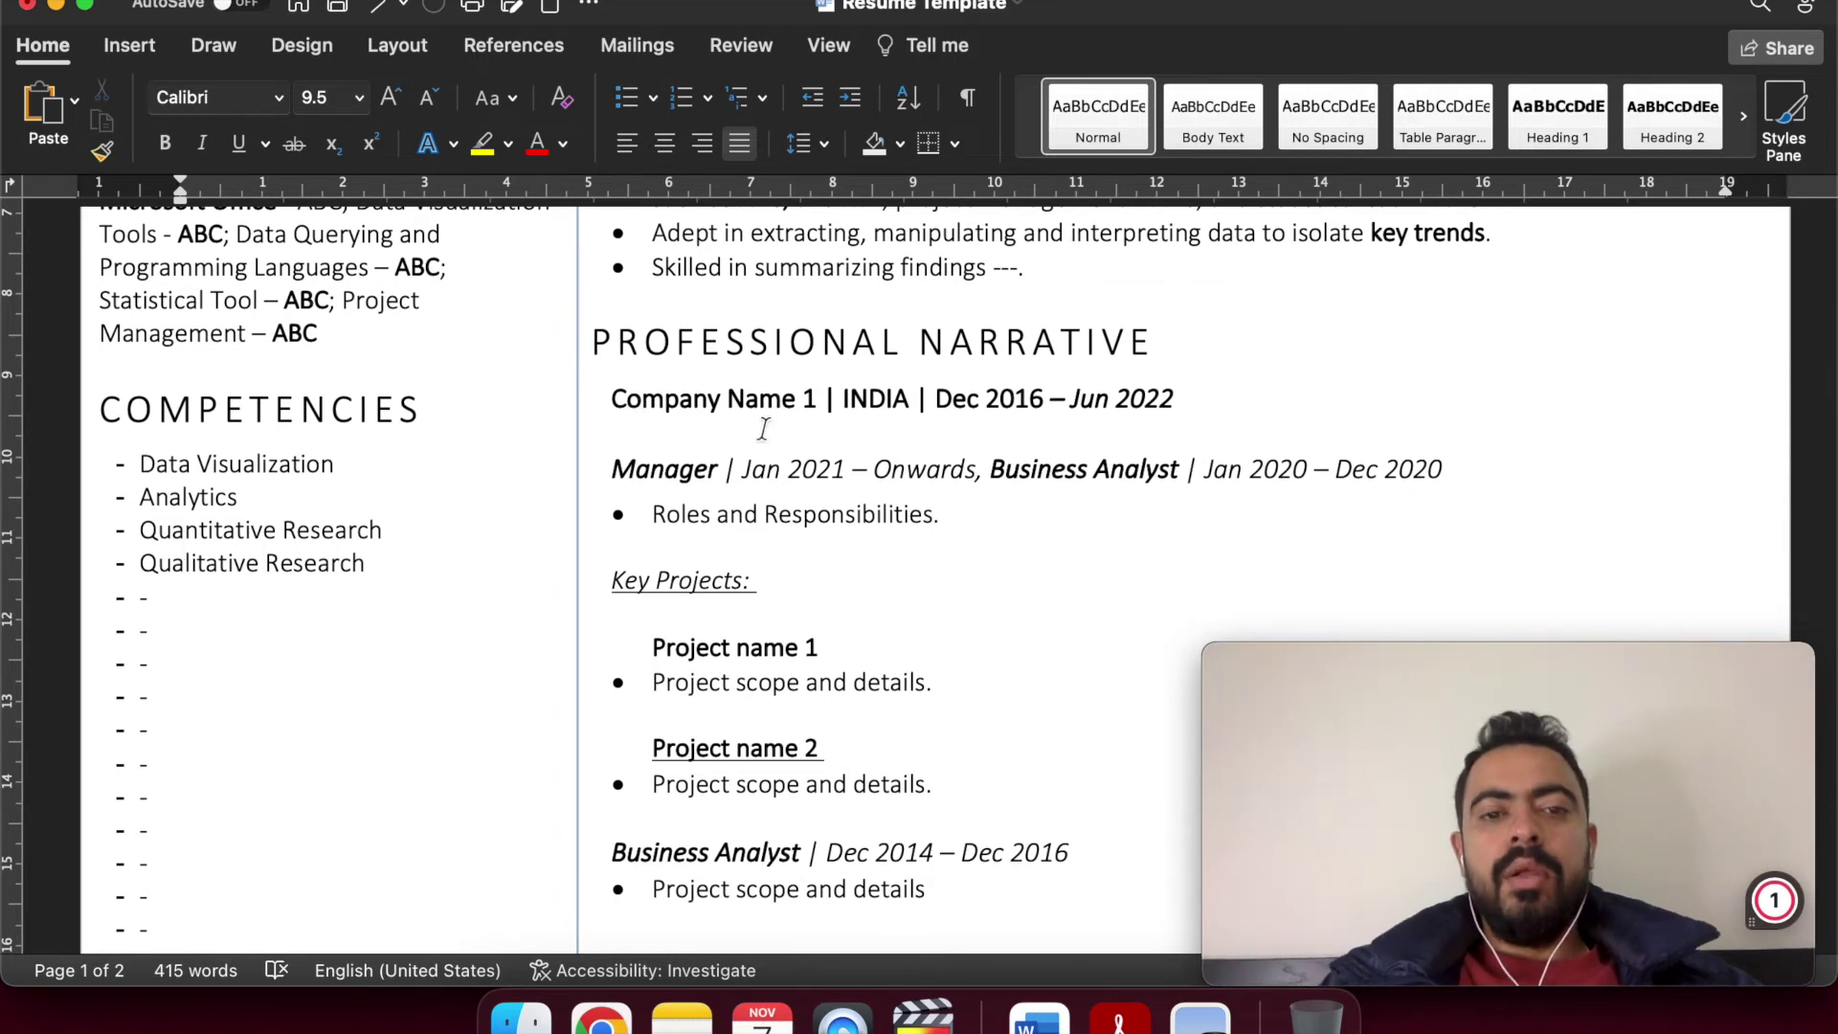
{"action": "left_click_drag", "start_coordinate": [608, 399], "coordinate": [867, 397]}
{"action": "left_click", "coordinate": [866, 397]}
{"action": "double_click", "coordinate": [871, 398]}
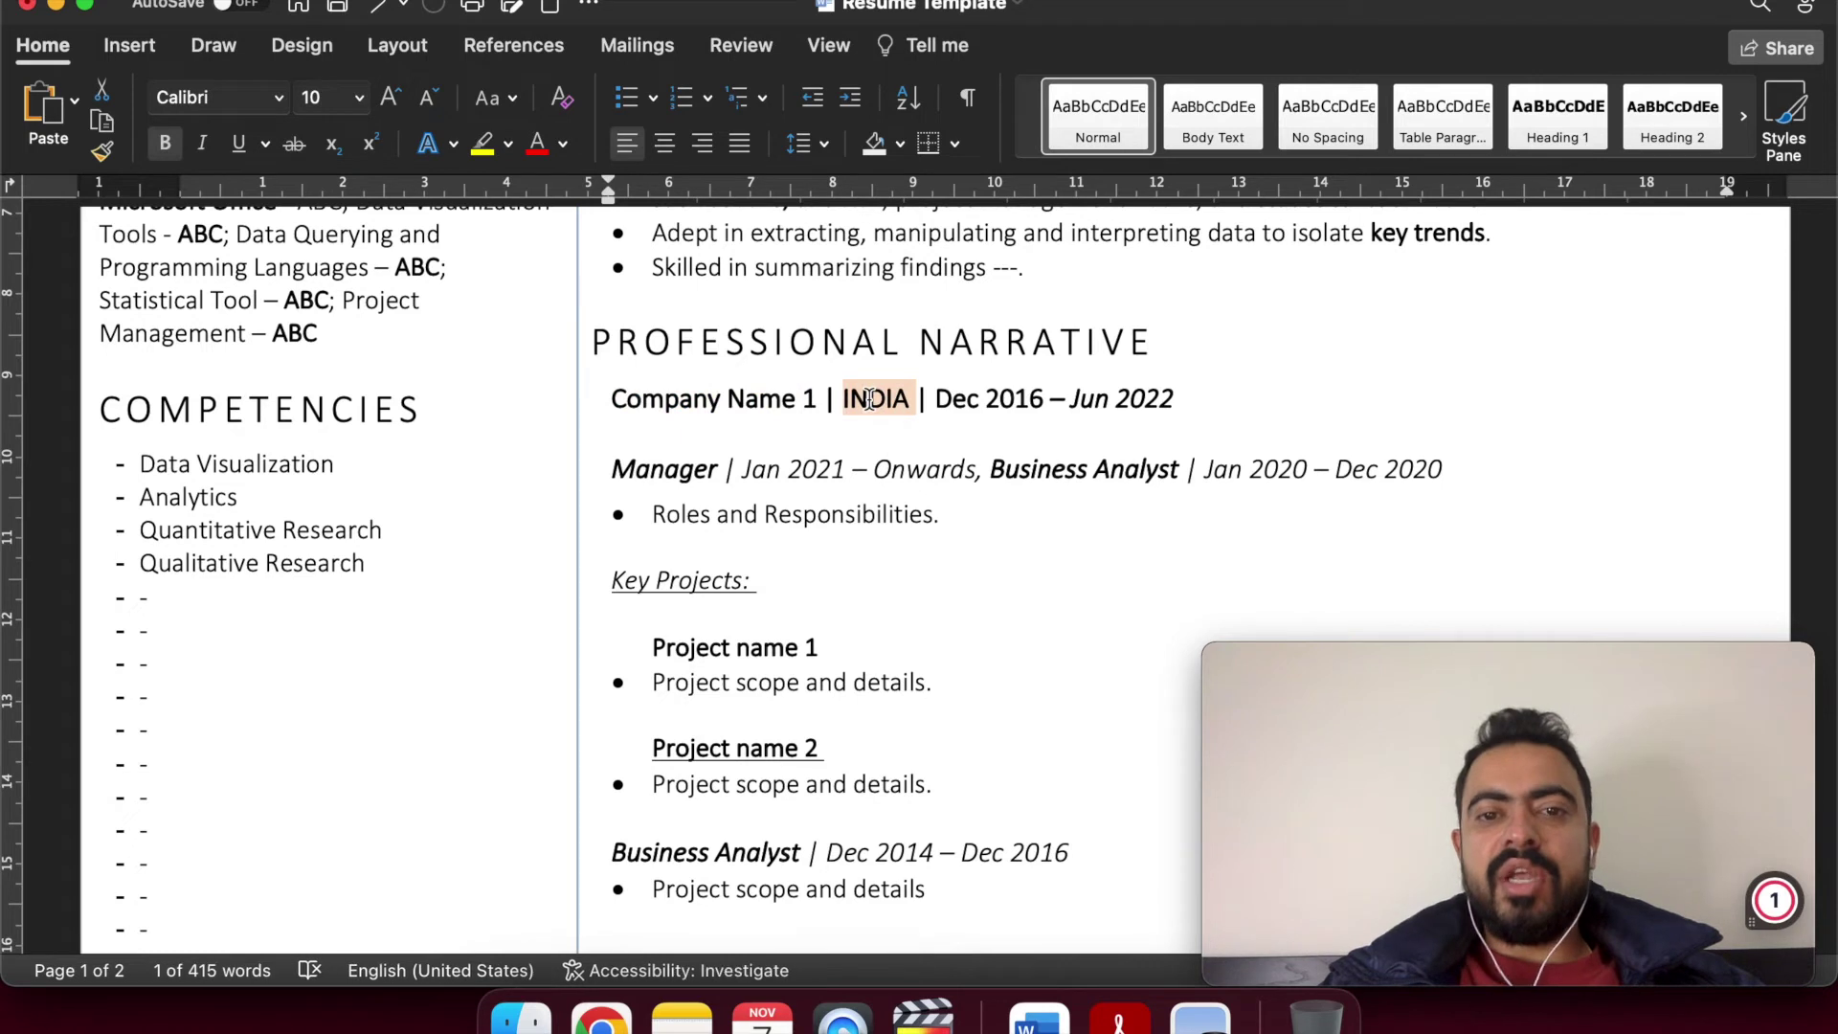
{"action": "left_click", "coordinate": [934, 398]}
{"action": "scroll", "coordinate": [1177, 396], "scroll_direction": "down", "scroll_amount": 1}
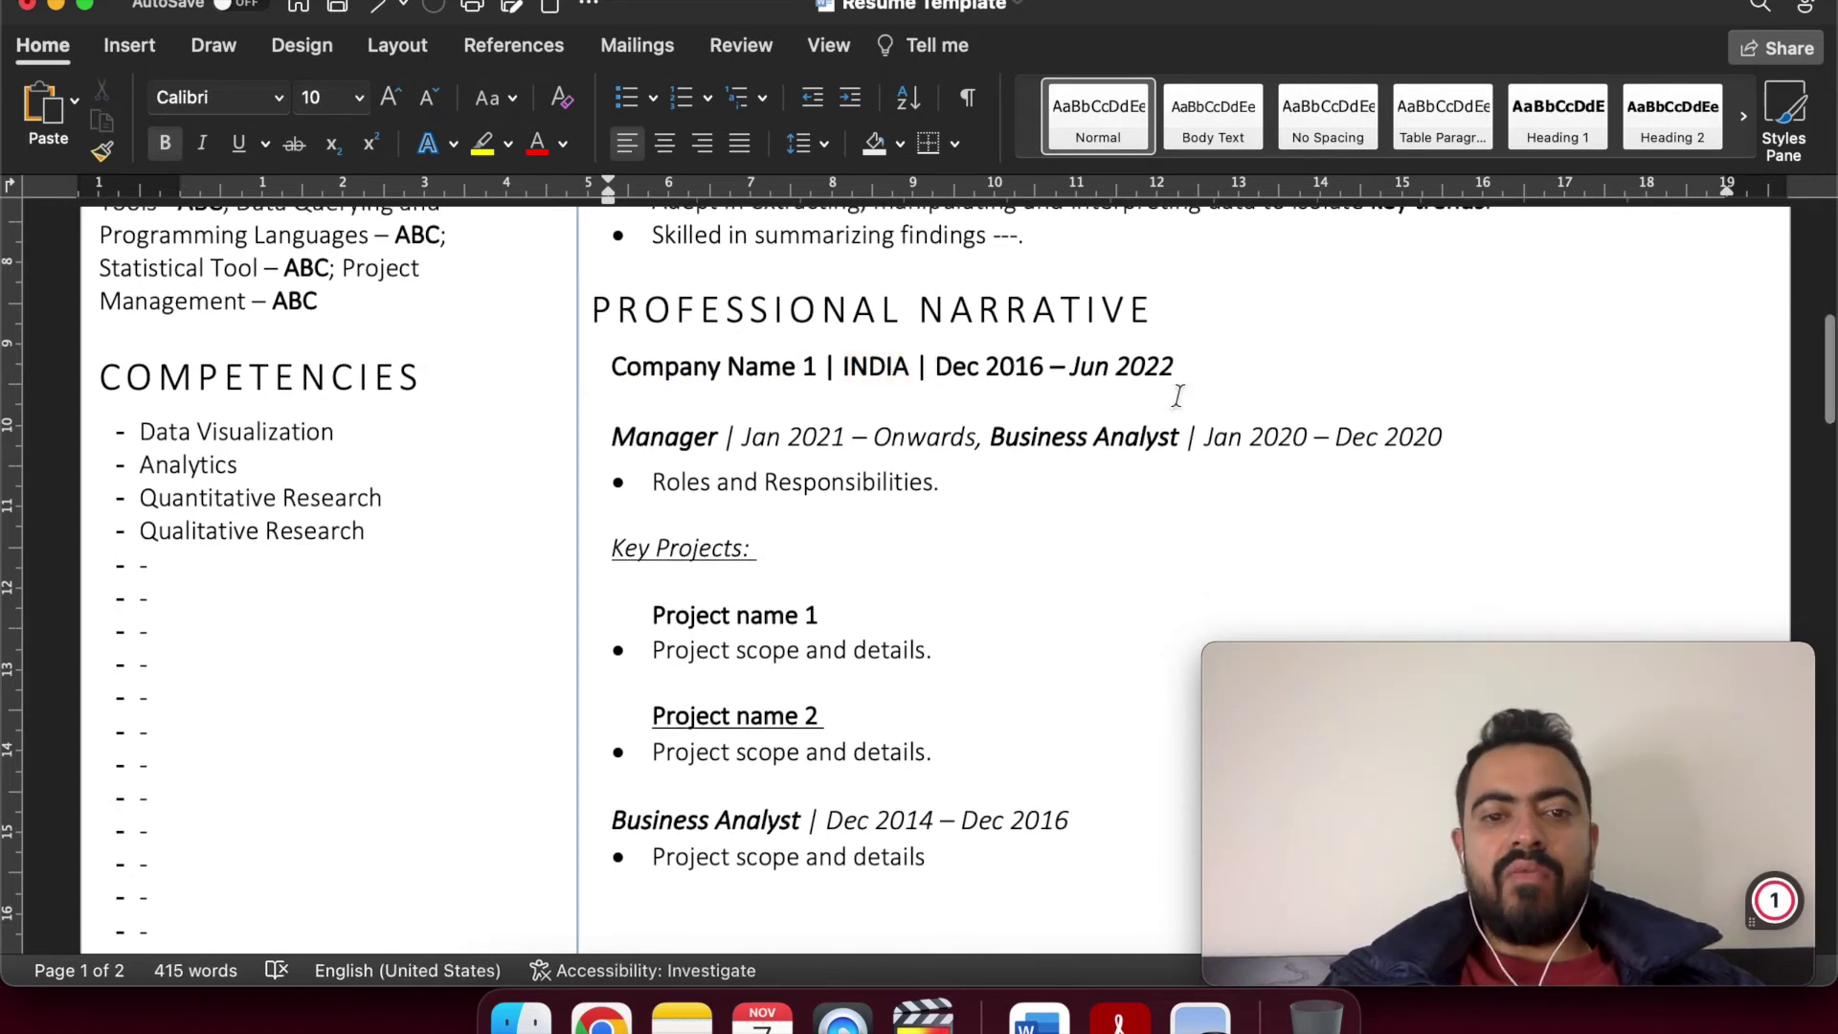
{"action": "scroll", "coordinate": [1177, 395], "scroll_direction": "down", "scroll_amount": 3}
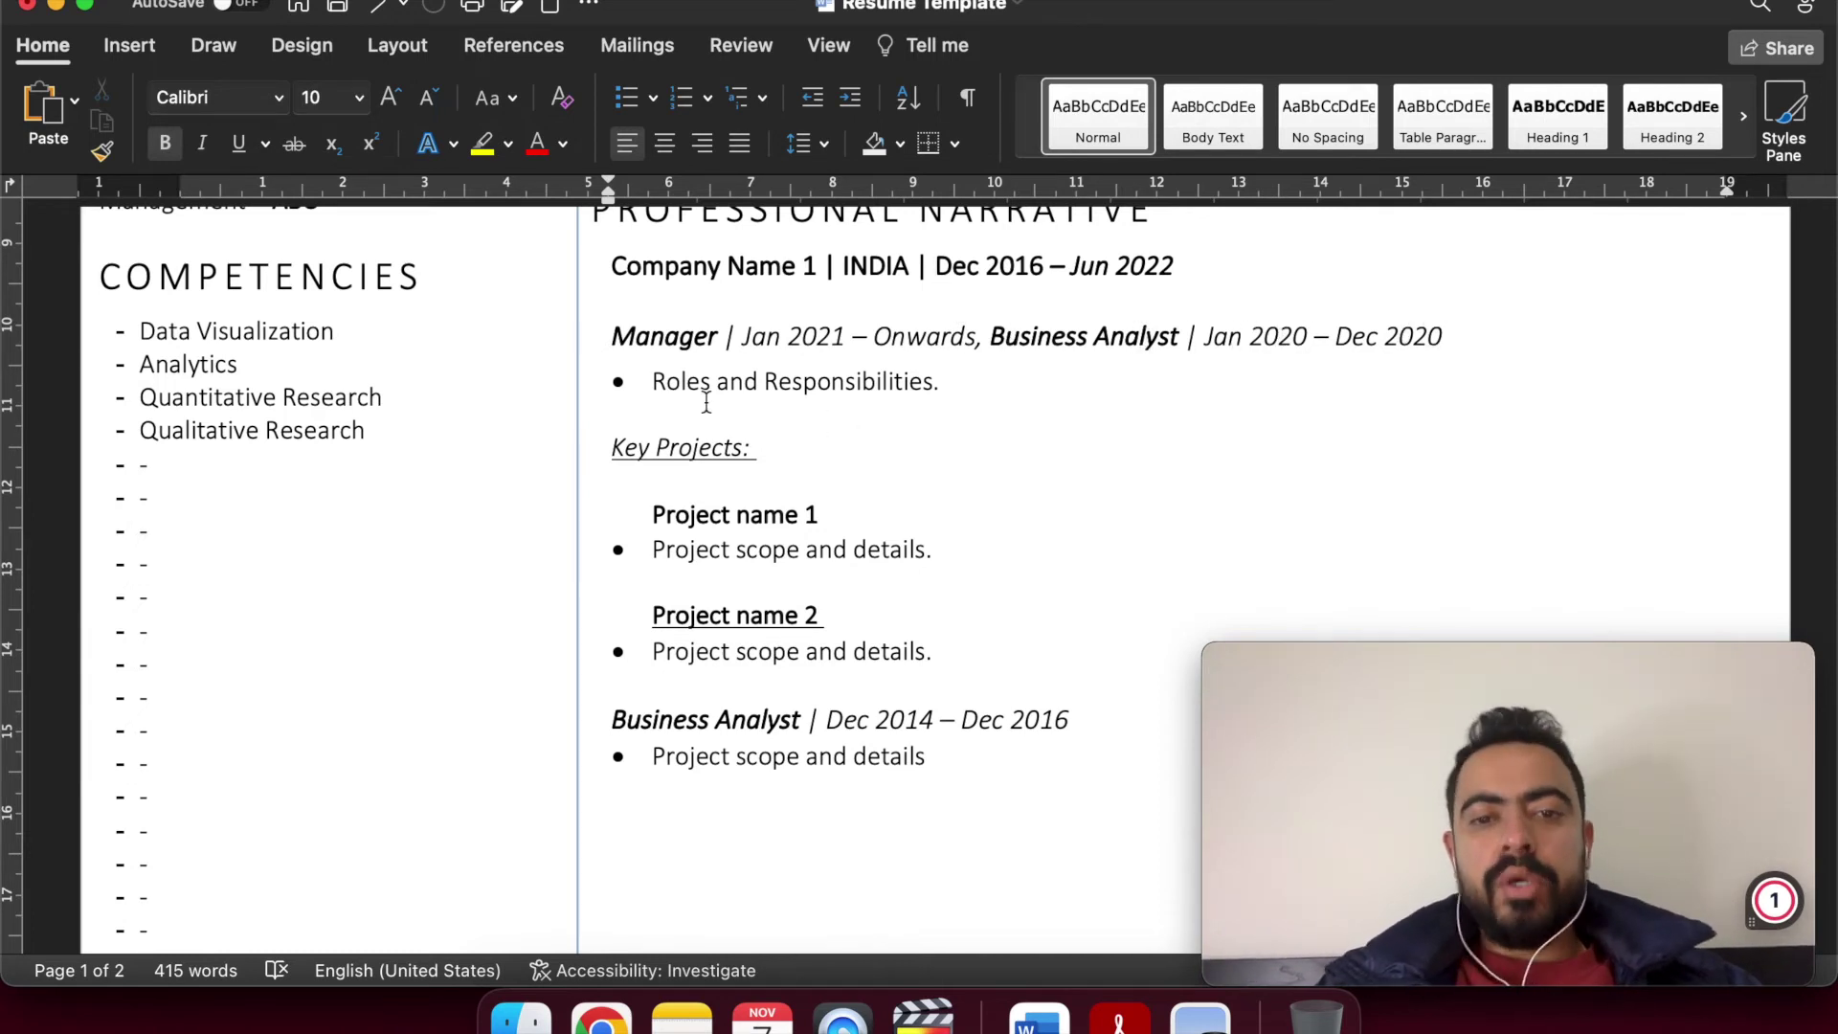
{"action": "scroll", "coordinate": [917, 394], "scroll_direction": "down", "scroll_amount": 2}
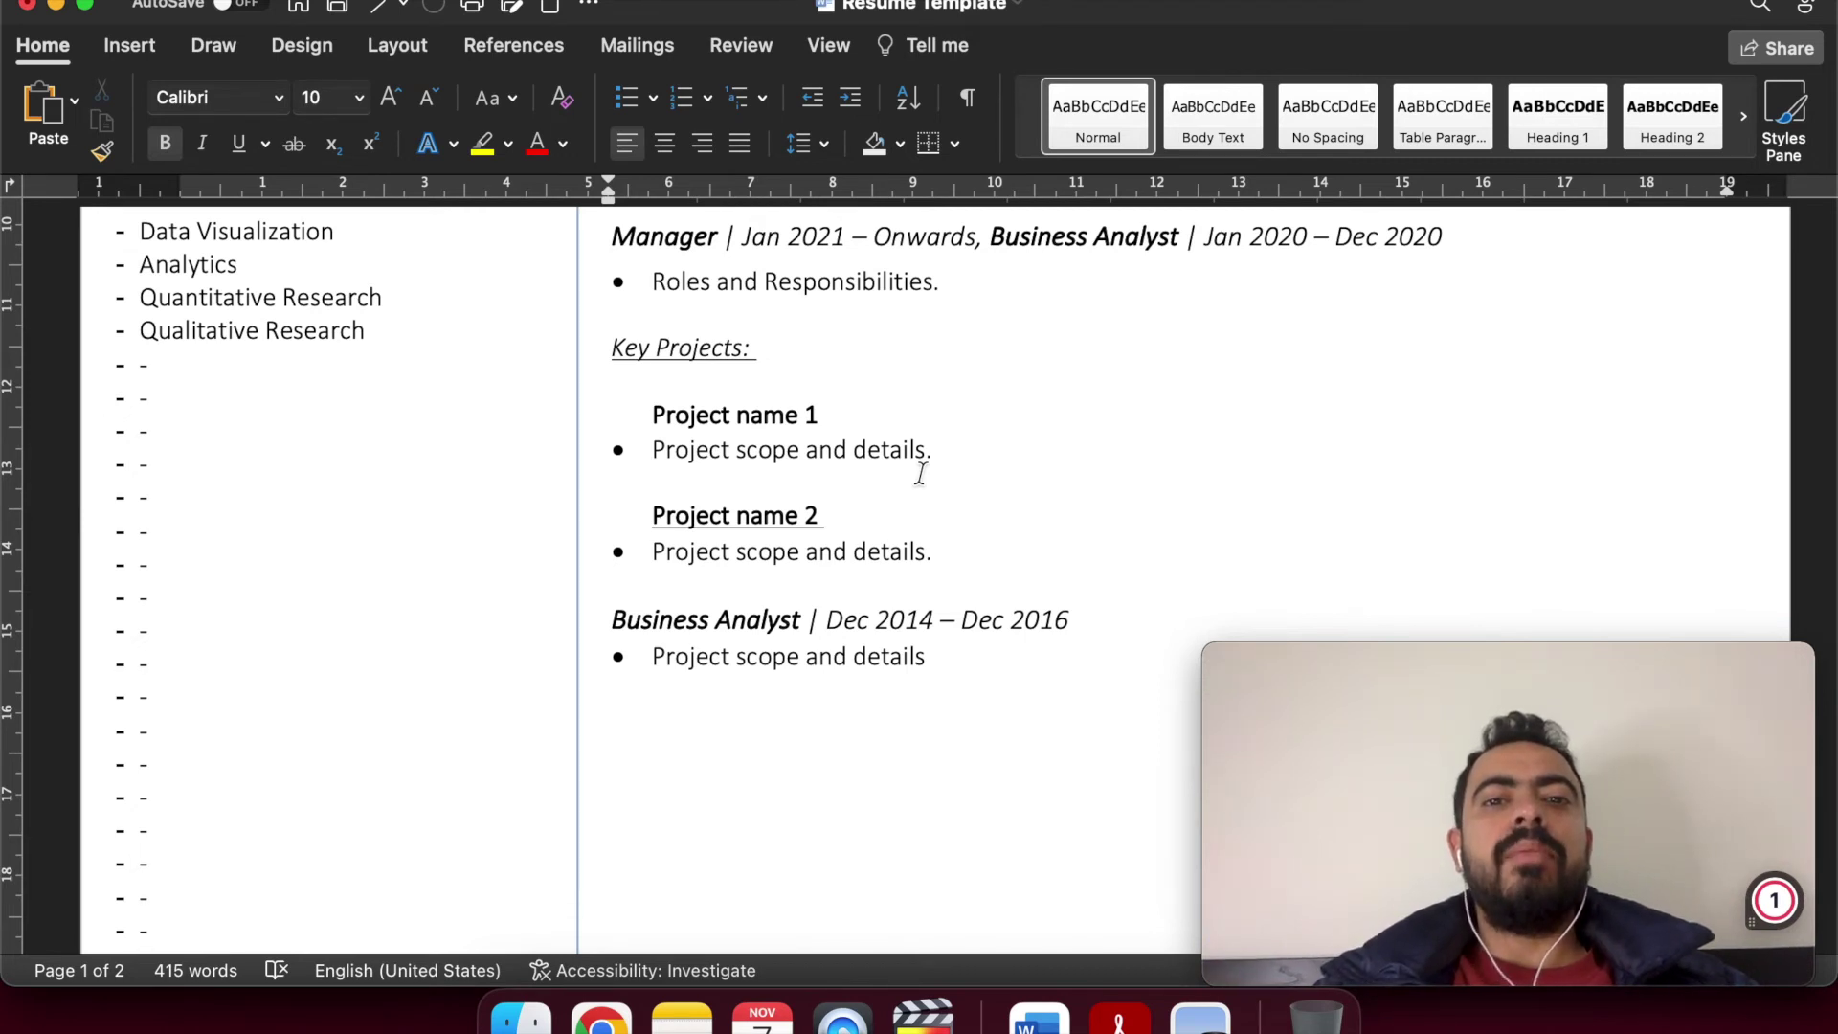
{"action": "scroll", "coordinate": [919, 469], "scroll_direction": "down", "scroll_amount": 3}
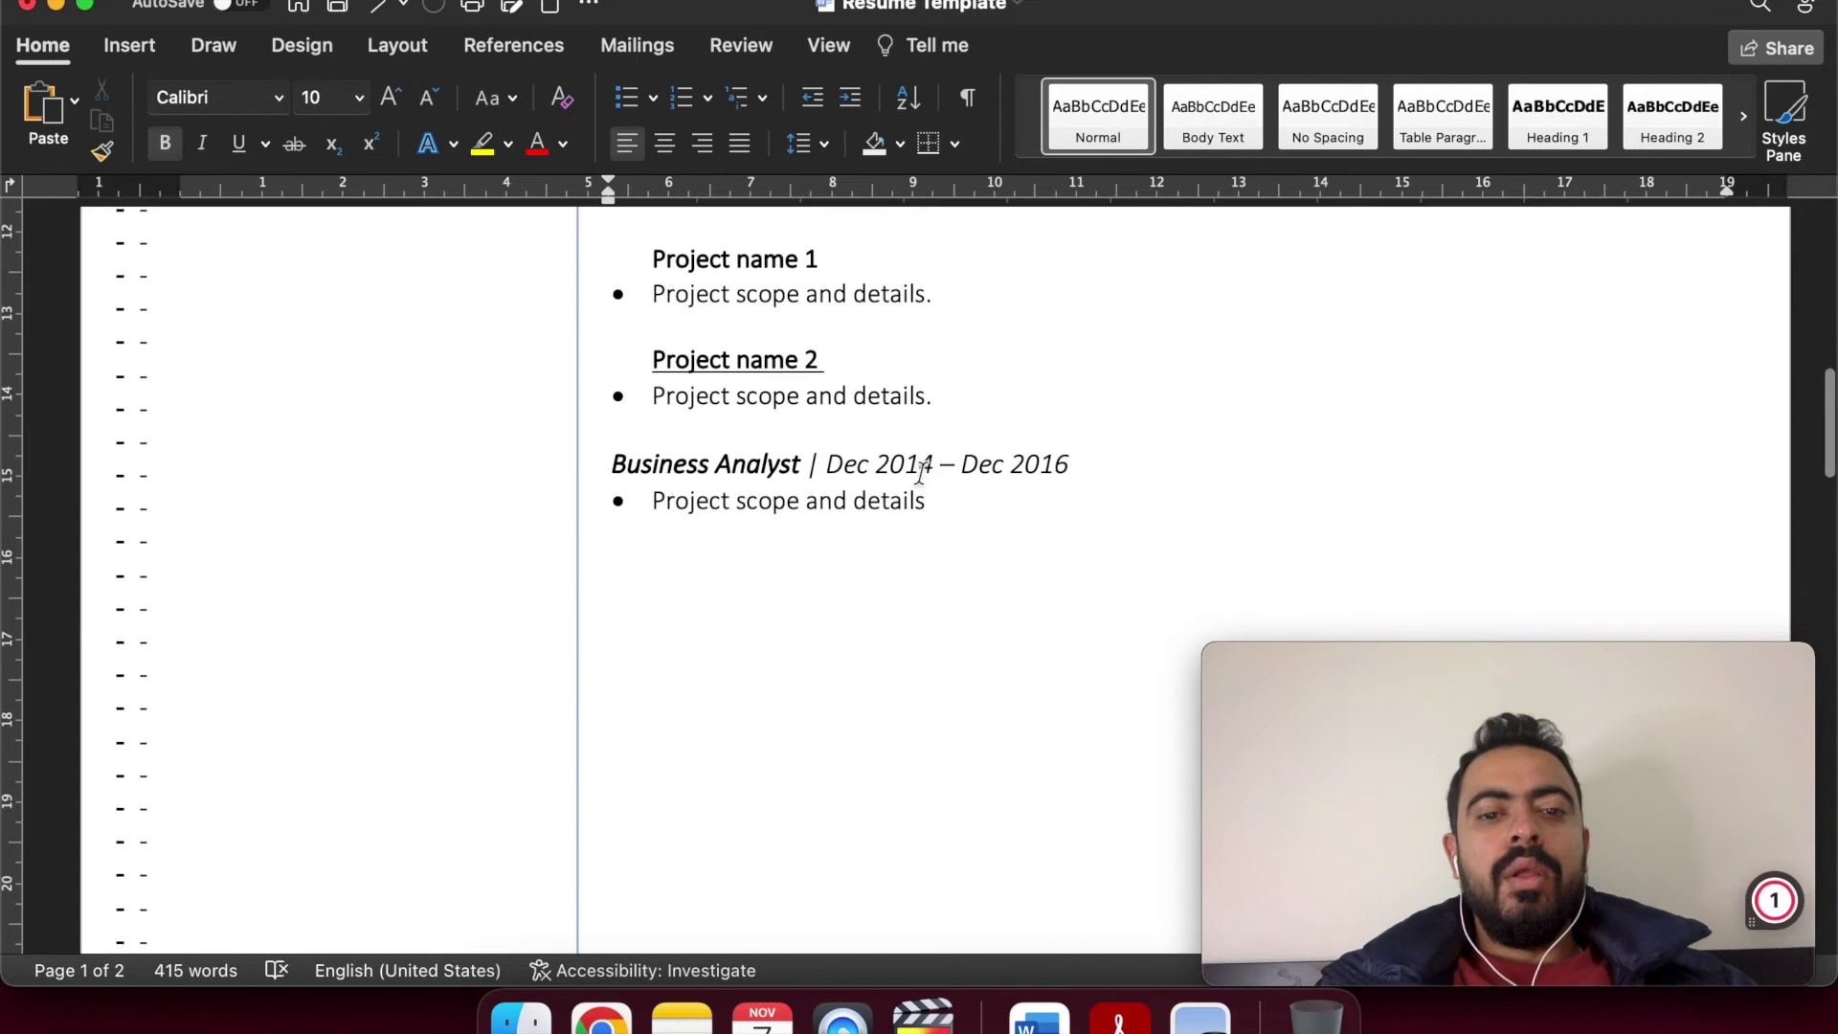
{"action": "scroll", "coordinate": [671, 433], "scroll_direction": "up", "scroll_amount": 2}
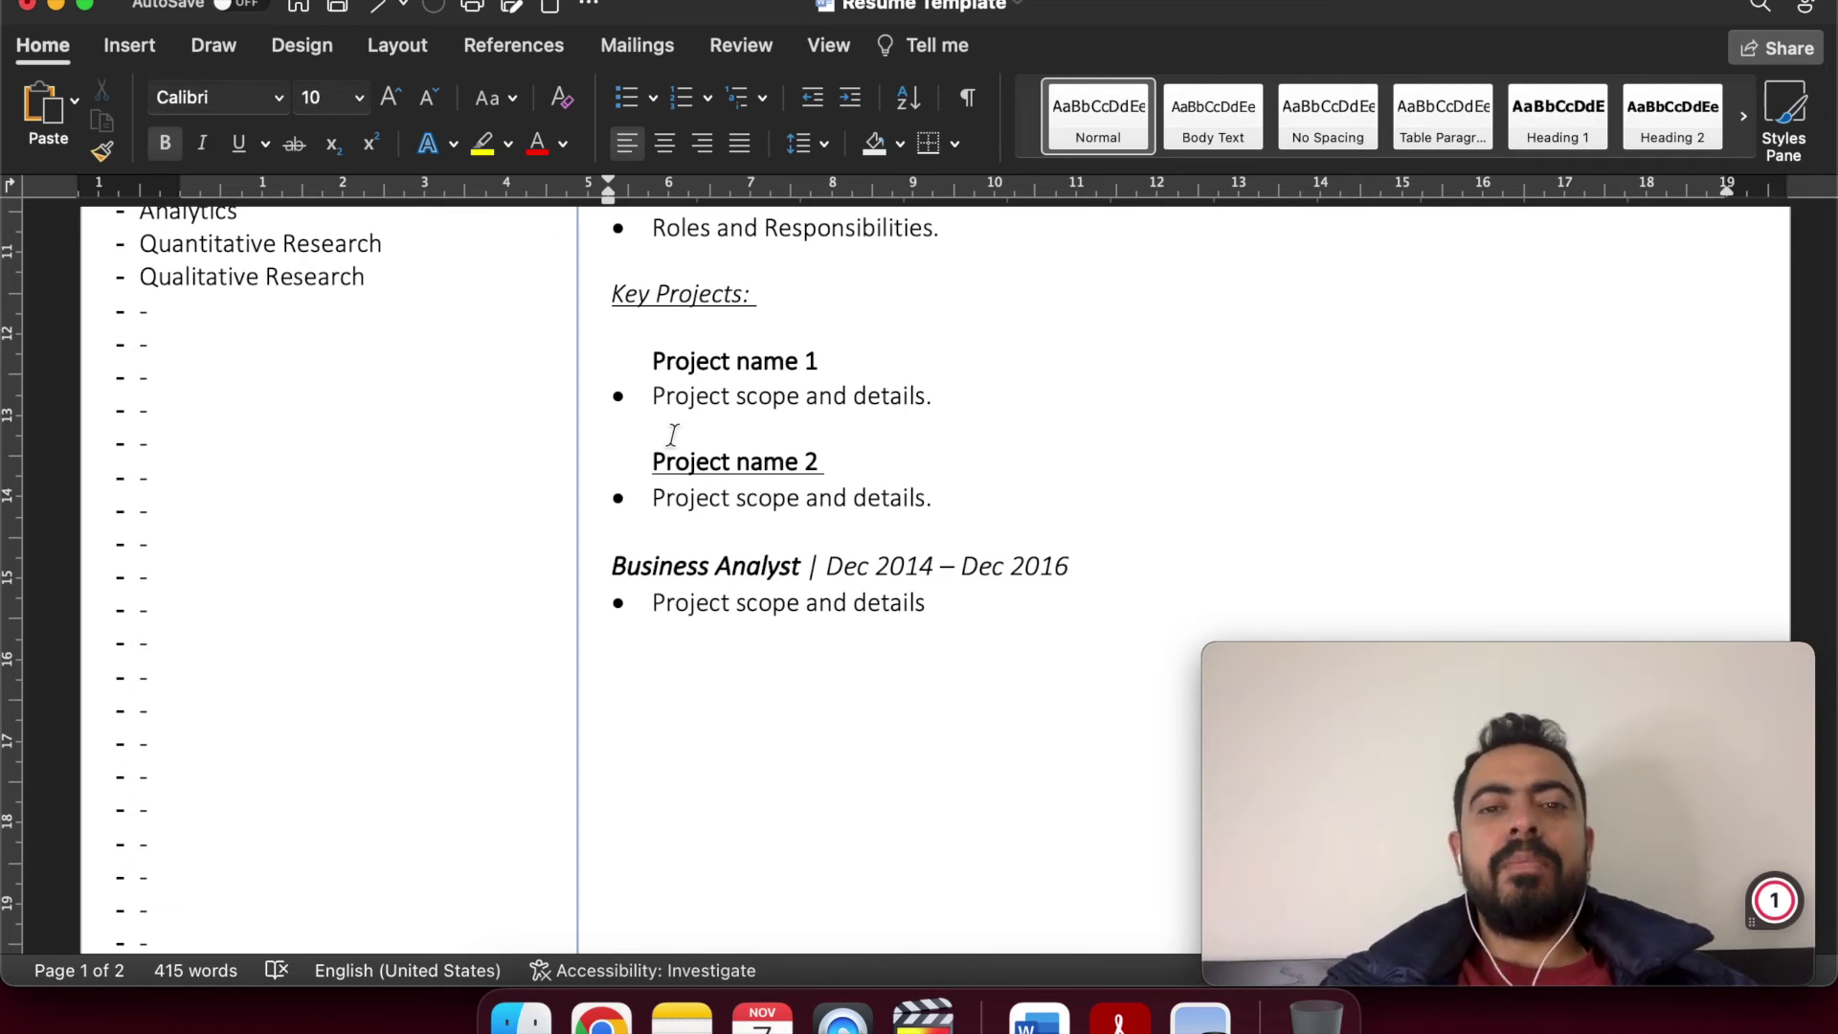
{"action": "scroll", "coordinate": [673, 435], "scroll_direction": "down", "scroll_amount": 3}
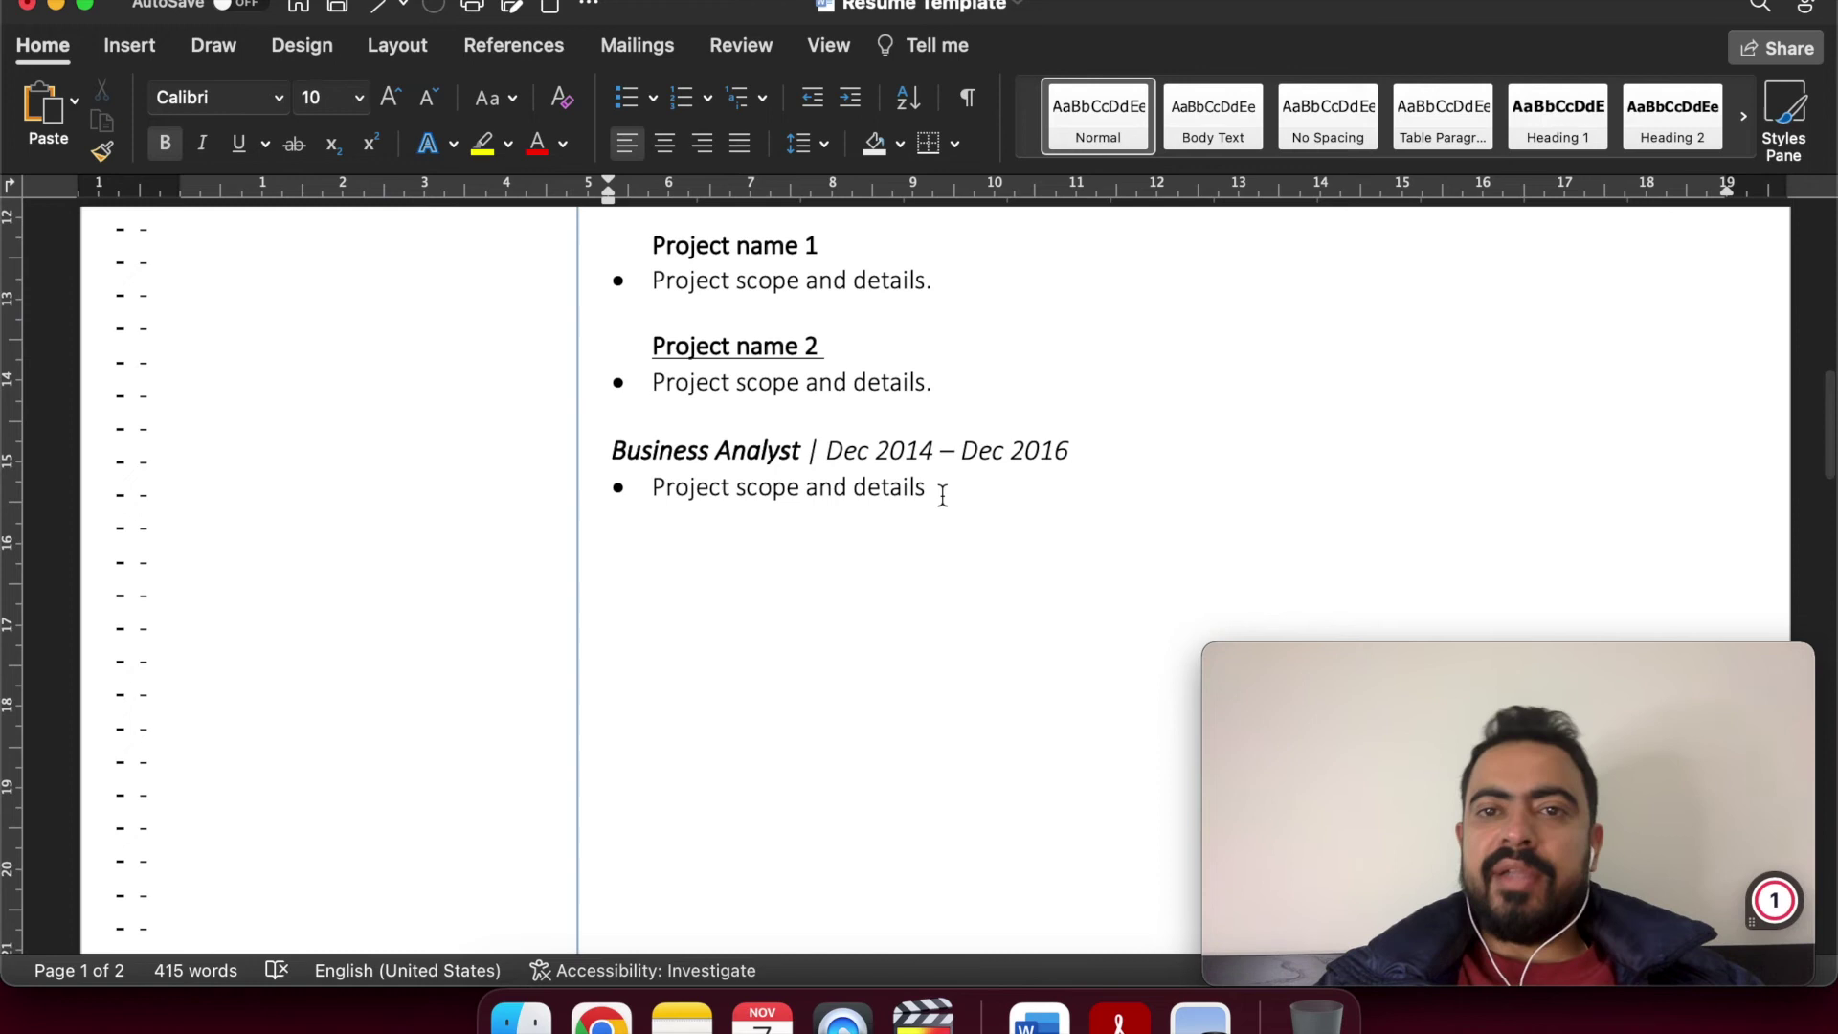
{"action": "scroll", "coordinate": [943, 495], "scroll_direction": "down", "scroll_amount": 10}
{"action": "scroll", "coordinate": [943, 495], "scroll_direction": "down", "scroll_amount": 18}
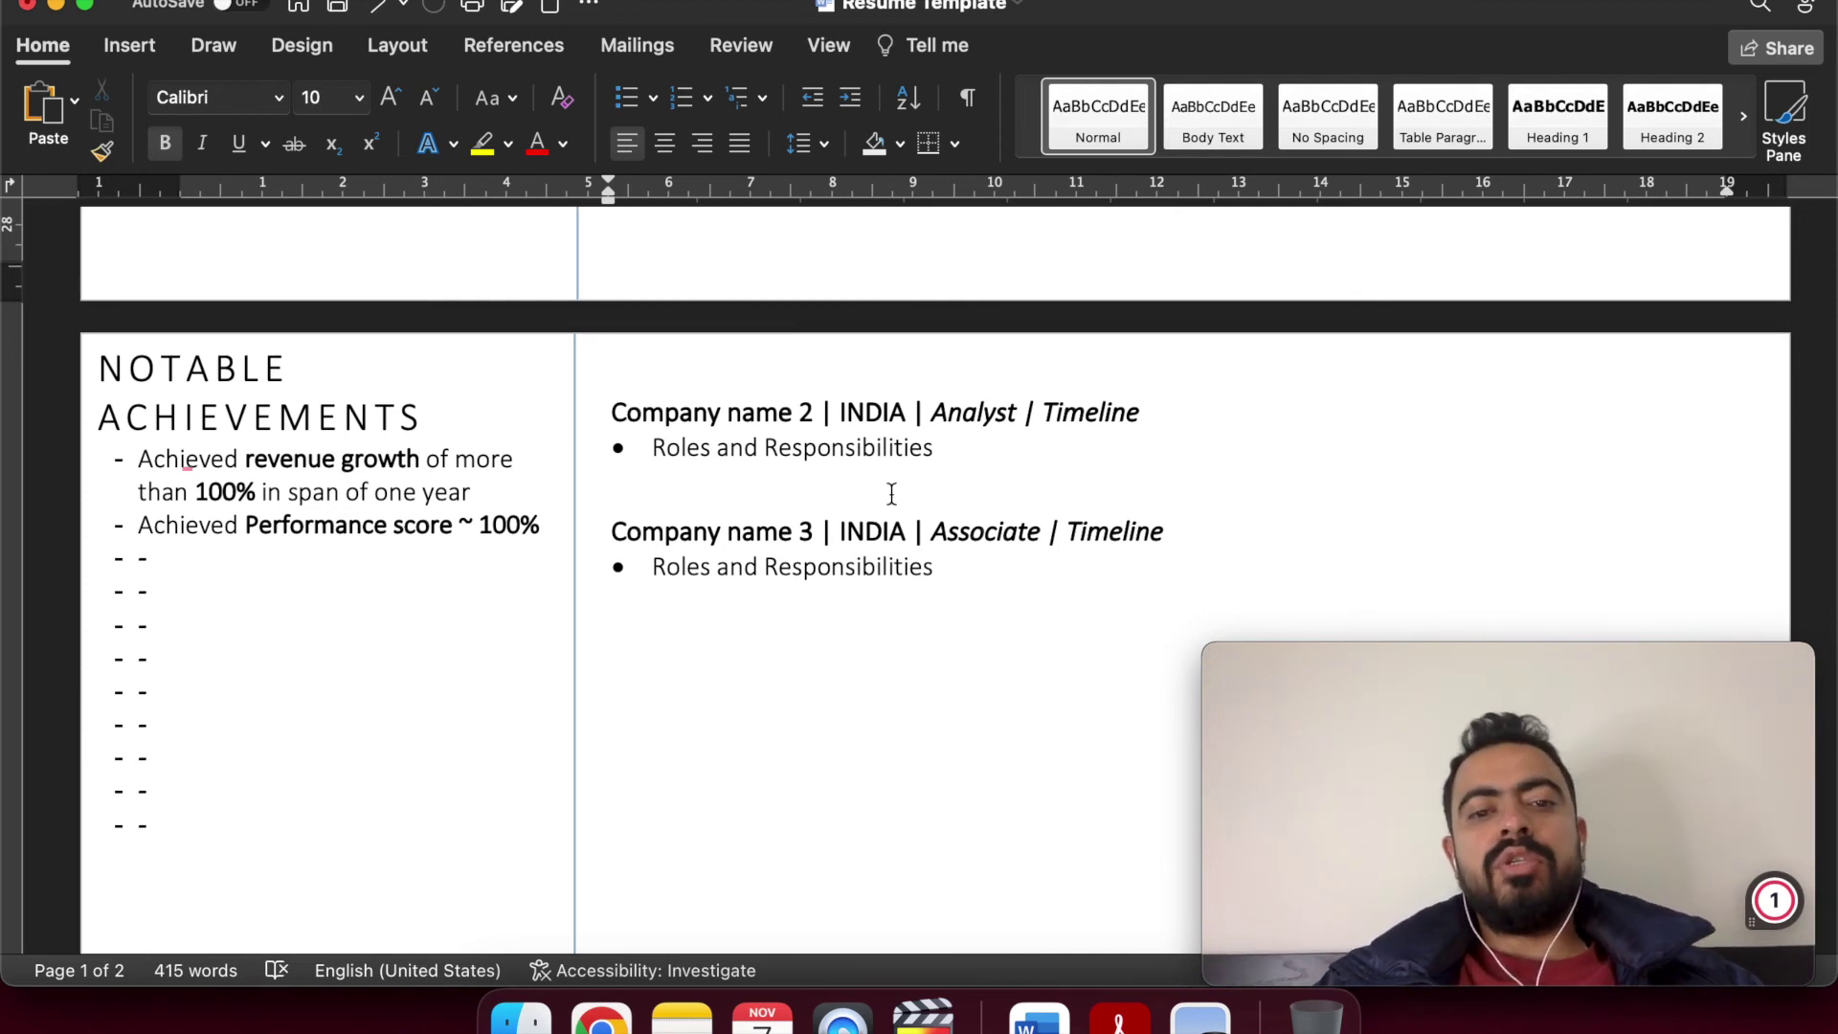
{"action": "scroll", "coordinate": [917, 622], "scroll_direction": "down", "scroll_amount": 10}
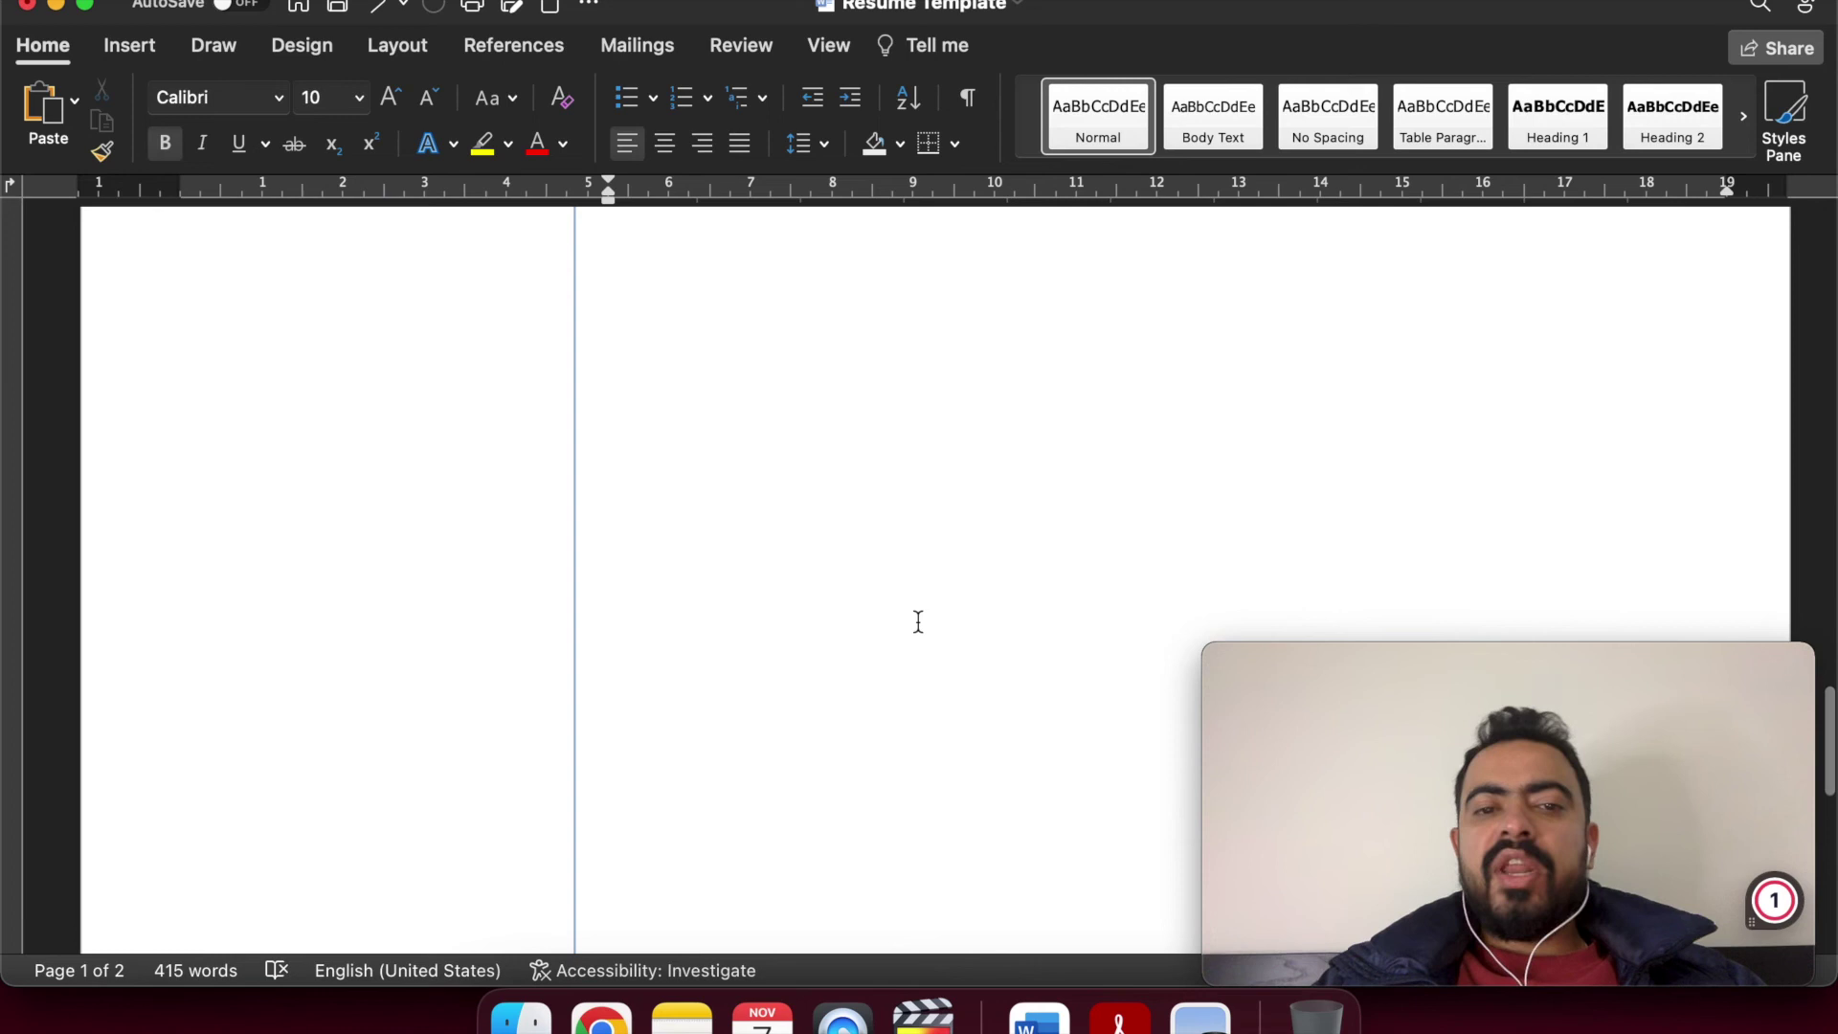
{"action": "scroll", "coordinate": [918, 622], "scroll_direction": "up", "scroll_amount": 5}
{"action": "scroll", "coordinate": [918, 622], "scroll_direction": "up", "scroll_amount": 5}
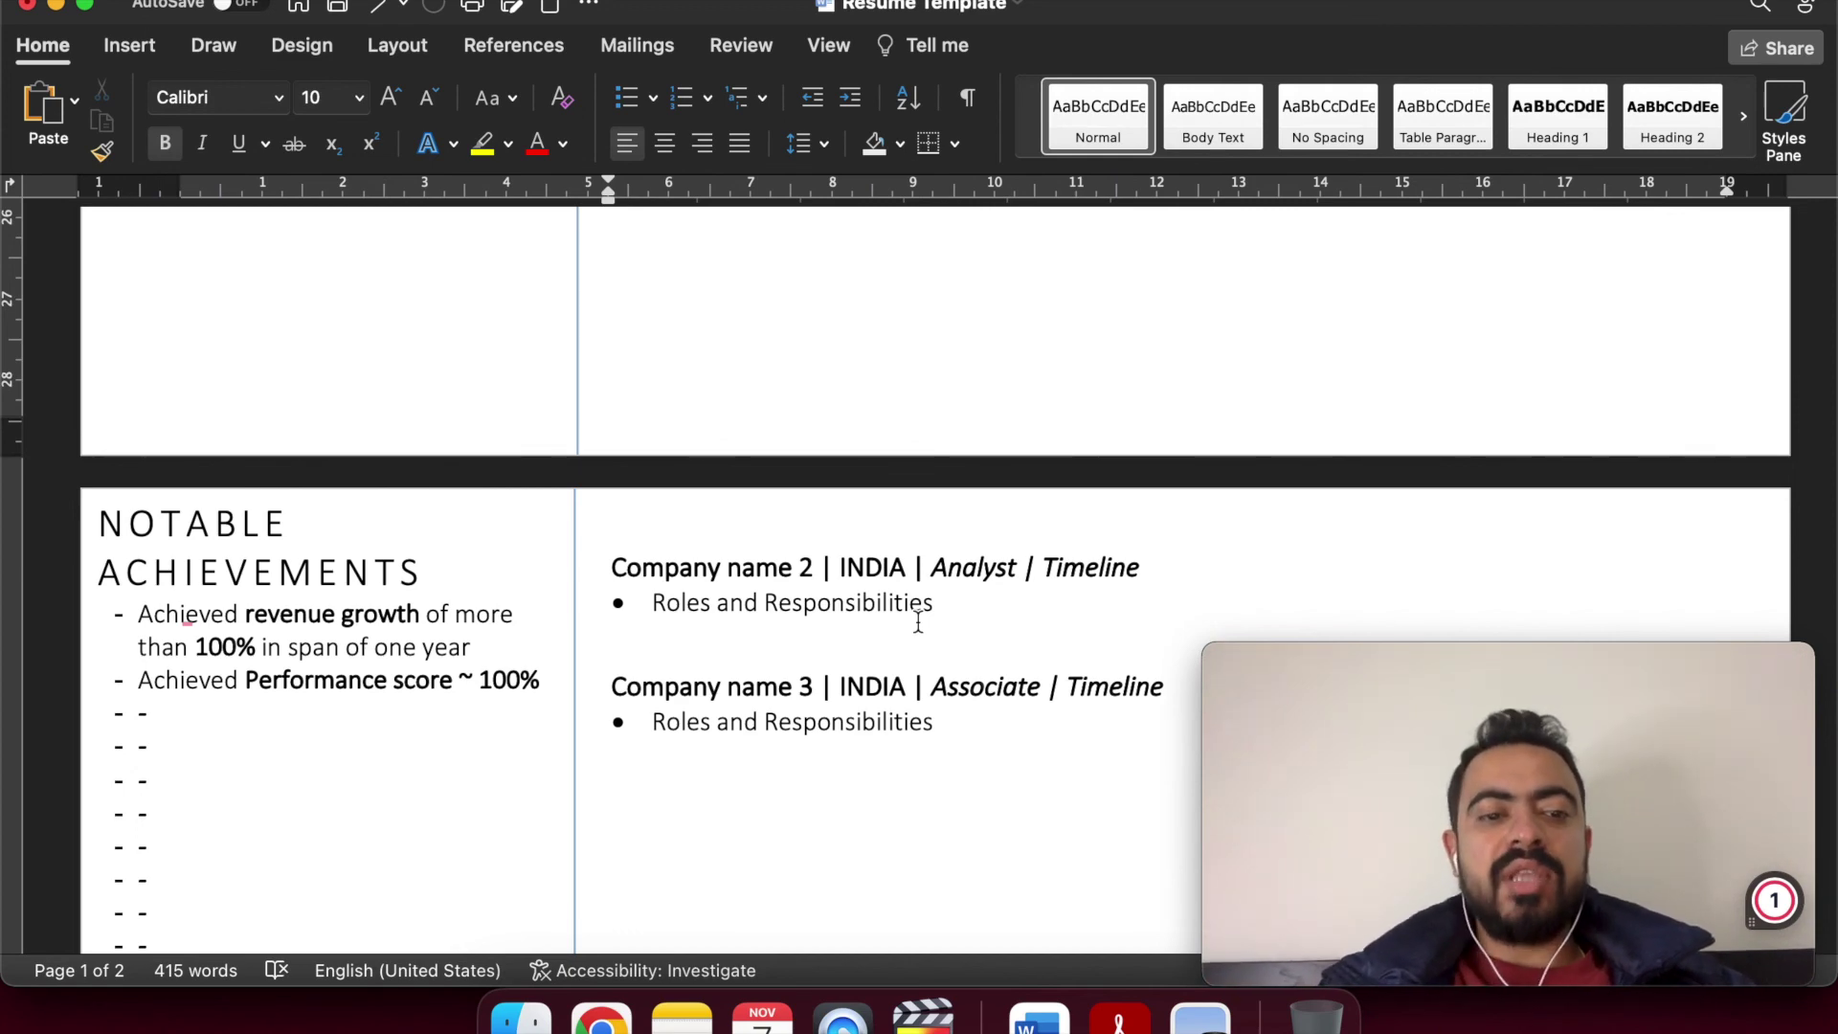
{"action": "scroll", "coordinate": [918, 622], "scroll_direction": "down", "scroll_amount": 15}
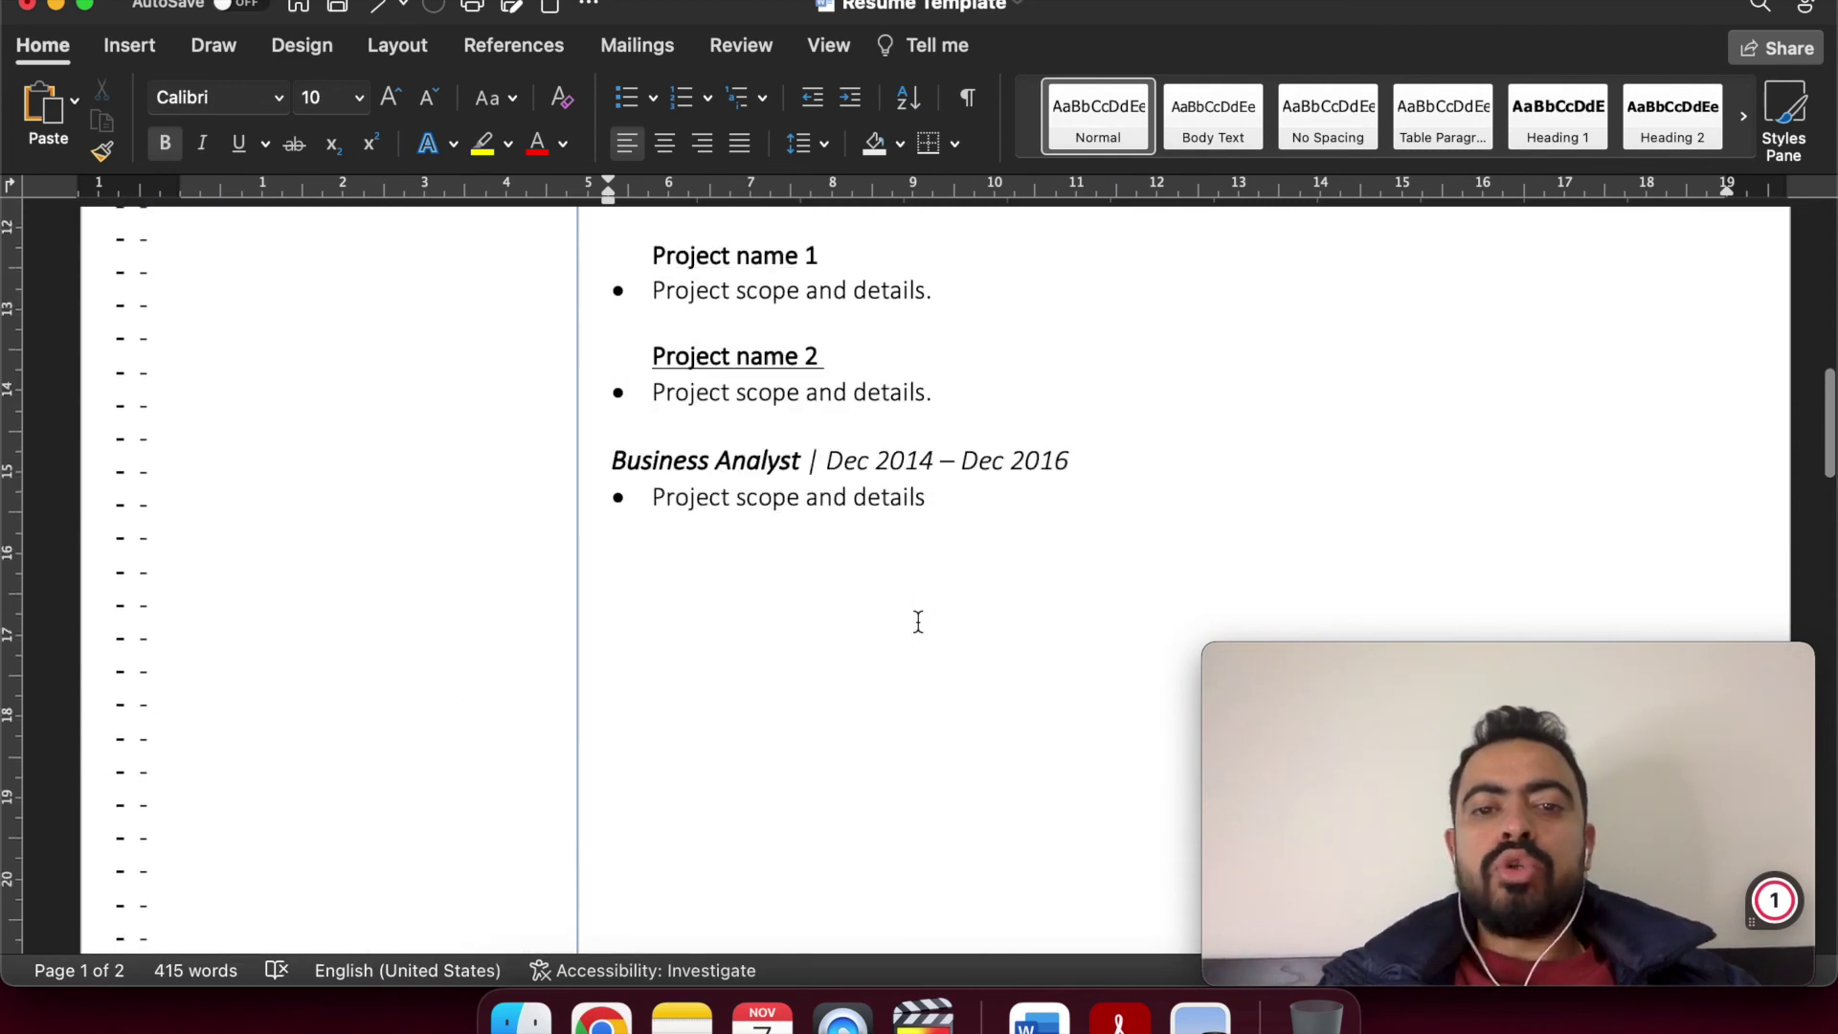
{"action": "scroll", "coordinate": [918, 622], "scroll_direction": "up", "scroll_amount": 20}
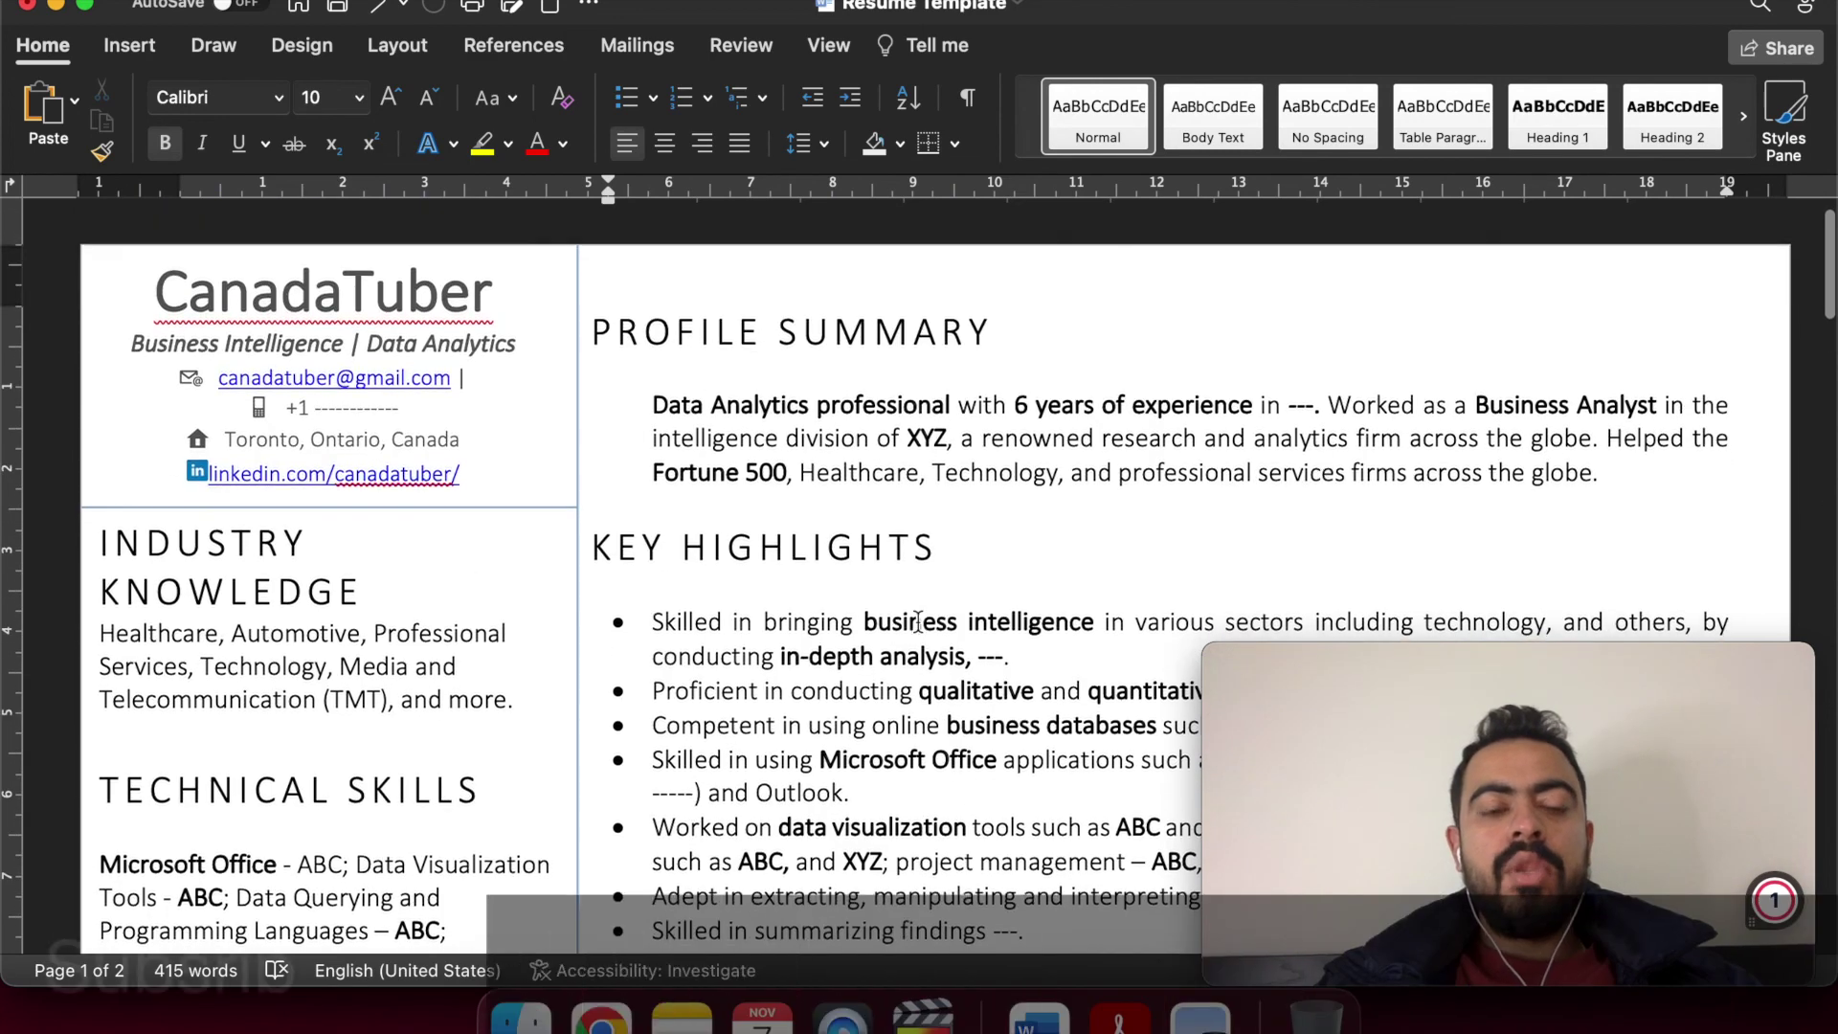